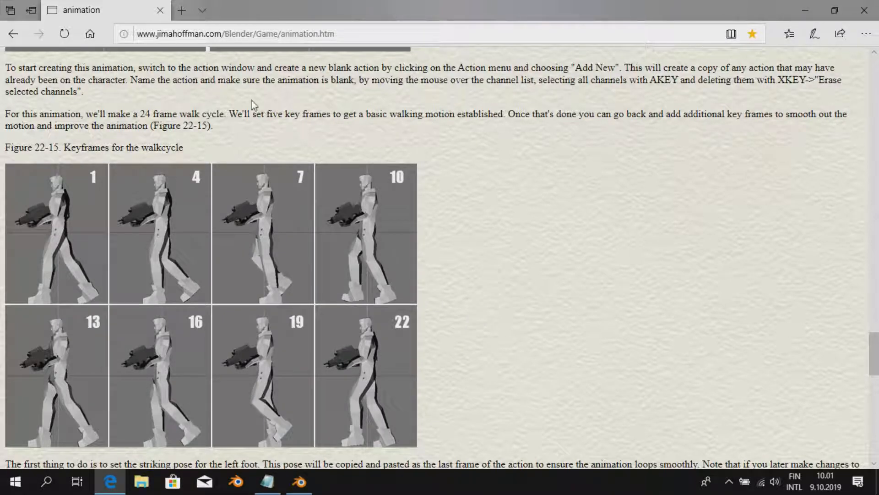
{"action": "left_click_drag", "start_coordinate": [153, 32], "coordinate": [258, 33]}
{"action": "left_click", "coordinate": [169, 33]}
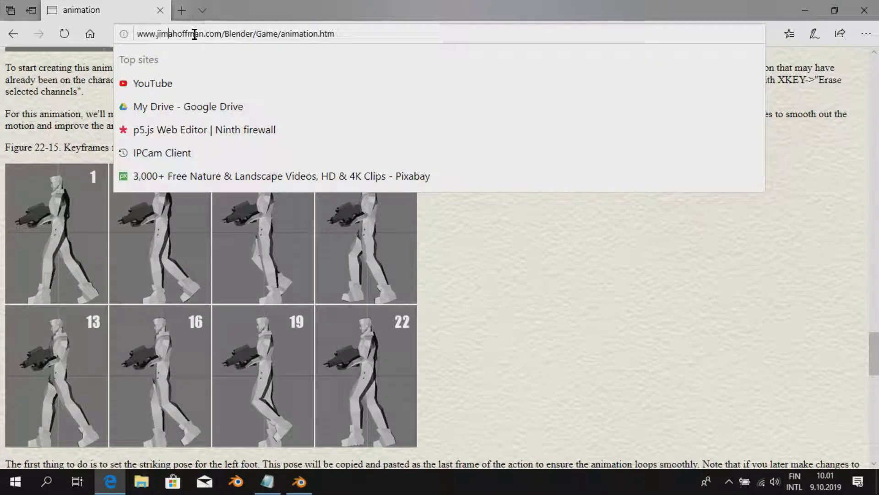
{"action": "left_click", "coordinate": [463, 262]}
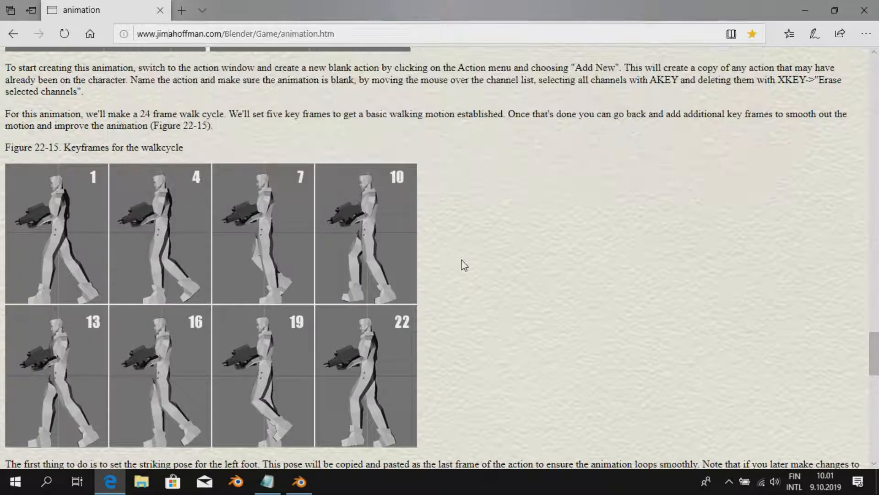
{"action": "left_click", "coordinate": [258, 35]}
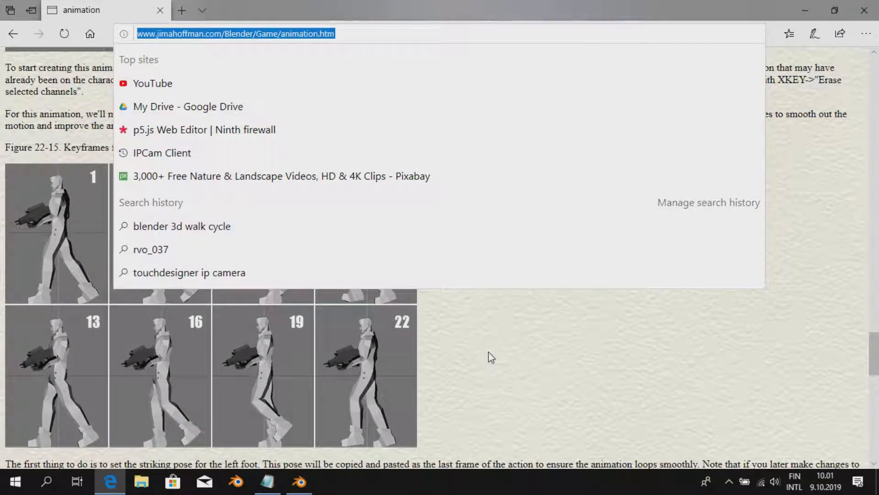
{"action": "left_click", "coordinate": [491, 357]}
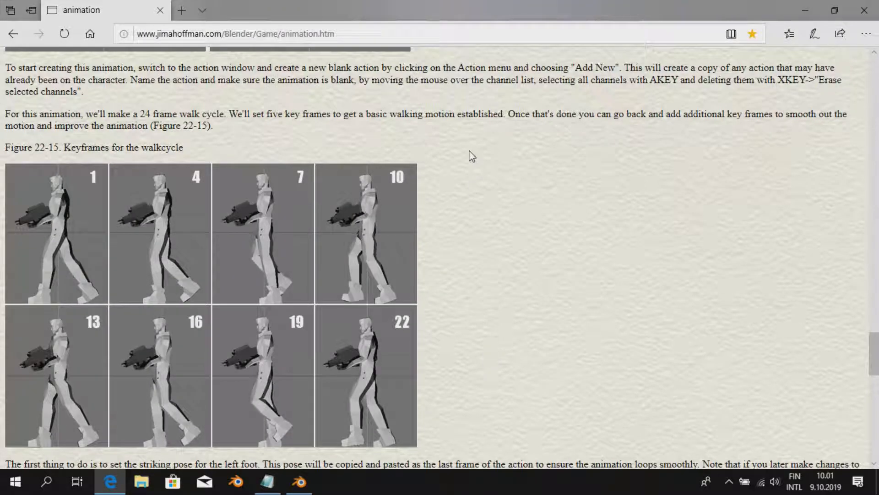
- Examine the web page's walk cycle section, including the striking and crossing poses and the keyframe figure for frames 1 to 22
{"action": "scroll", "coordinate": [476, 197], "scroll_direction": "up", "scroll_amount": 15}
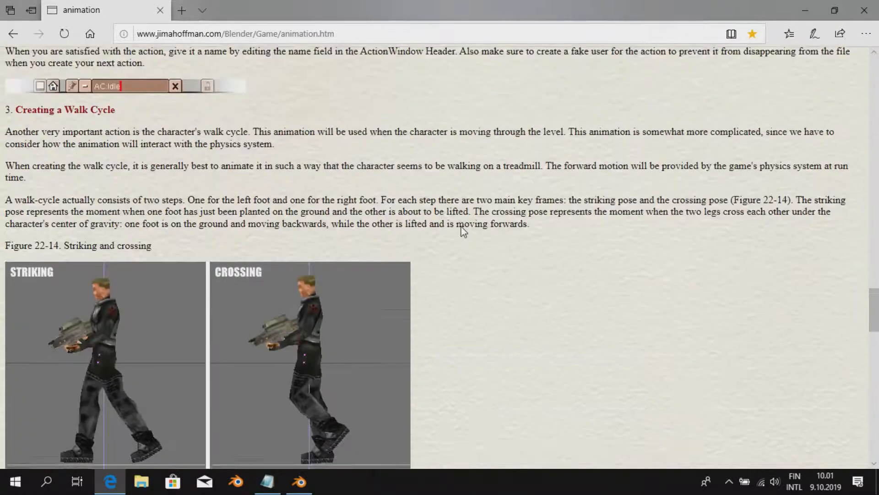
{"action": "scroll", "coordinate": [463, 232], "scroll_direction": "up", "scroll_amount": 15}
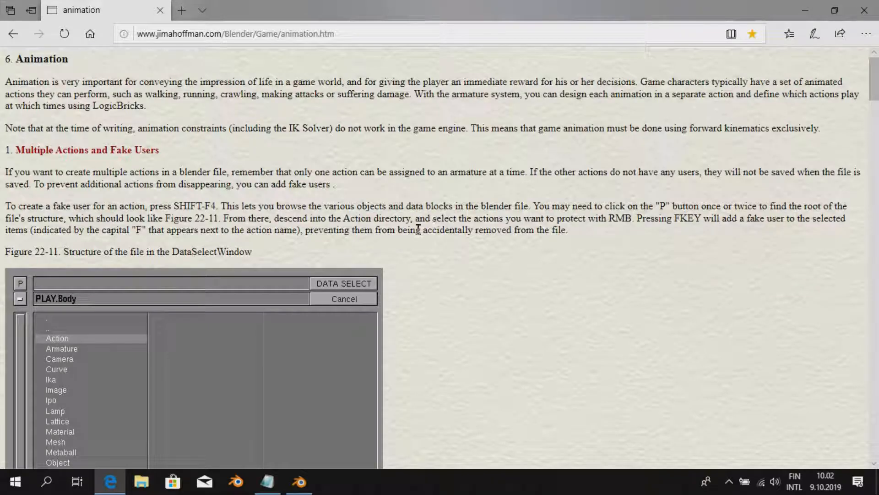
{"action": "scroll", "coordinate": [407, 217], "scroll_direction": "down", "scroll_amount": 15}
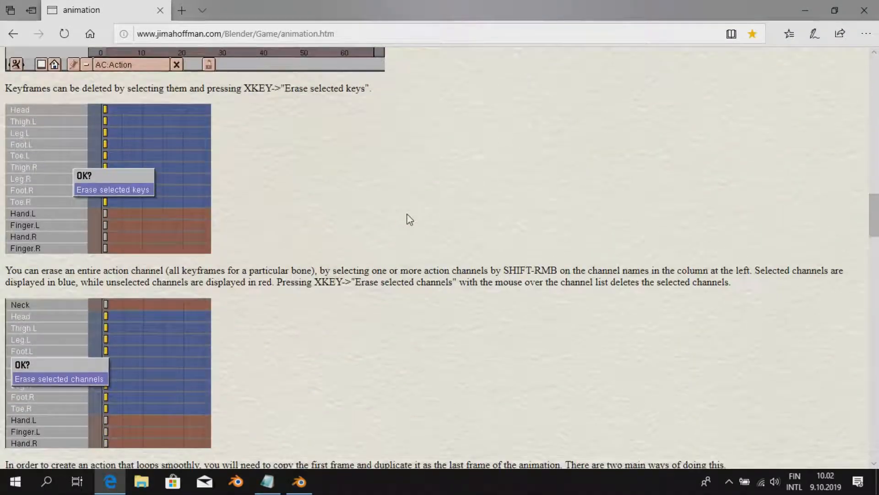
{"action": "scroll", "coordinate": [408, 219], "scroll_direction": "down", "scroll_amount": 15}
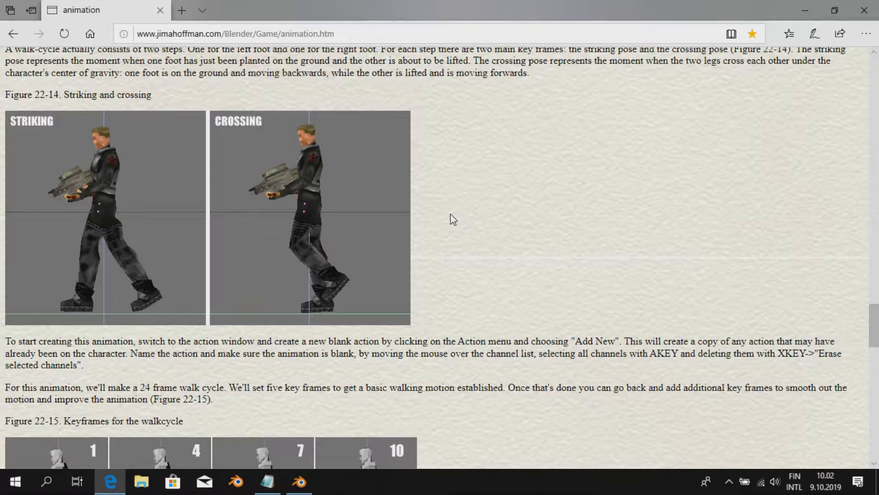
{"action": "scroll", "coordinate": [450, 217], "scroll_direction": "down", "scroll_amount": 3}
{"action": "scroll", "coordinate": [451, 218], "scroll_direction": "down", "scroll_amount": 4}
{"action": "scroll", "coordinate": [451, 219], "scroll_direction": "up", "scroll_amount": 16}
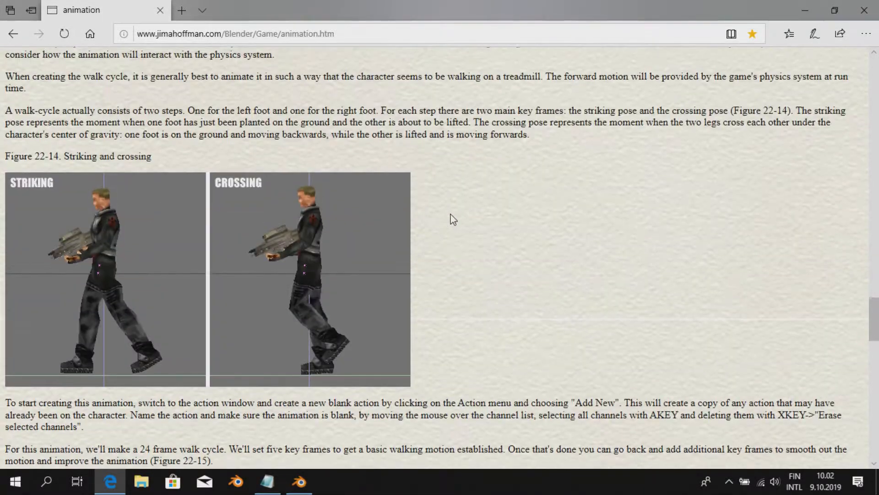
{"action": "scroll", "coordinate": [450, 218], "scroll_direction": "down", "scroll_amount": 15}
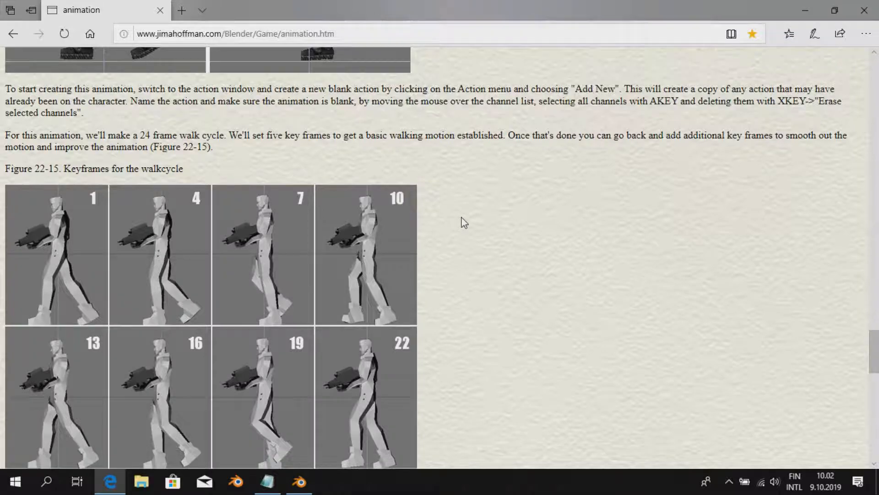
{"action": "scroll", "coordinate": [463, 222], "scroll_direction": "down", "scroll_amount": 3}
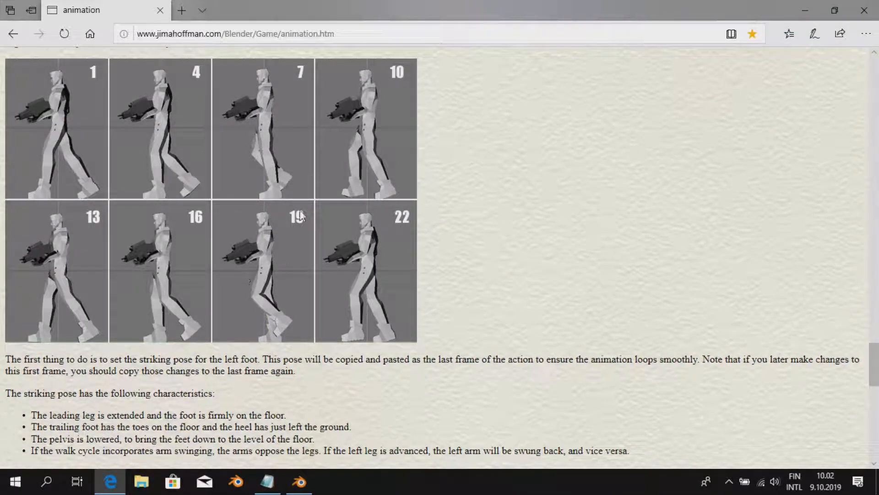
{"action": "right_click", "coordinate": [223, 166]}
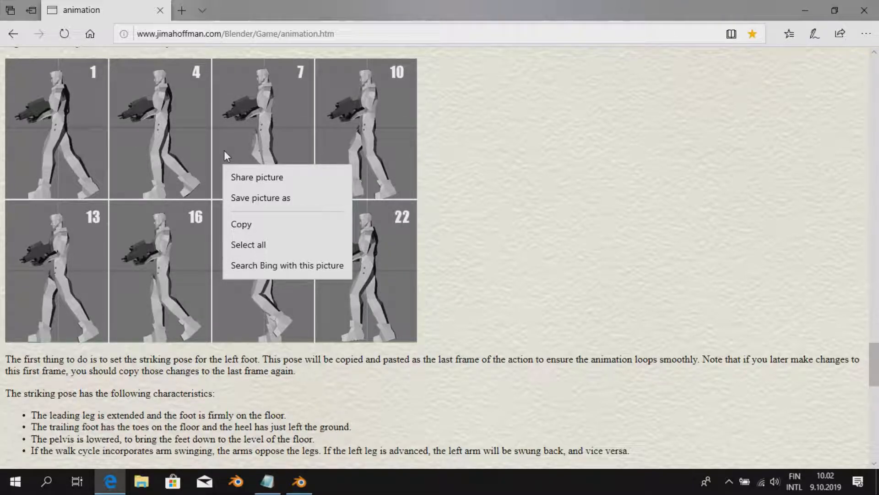
{"action": "left_click", "coordinate": [433, 187]}
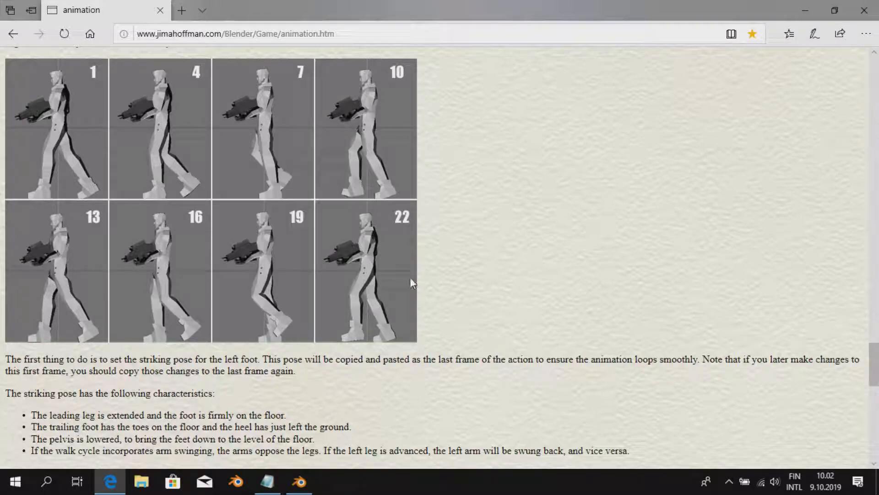
- Switch to Blender and load rvo_037.png from the Desktop folder as a background image aligned to the view
{"action": "left_click", "coordinate": [300, 485]}
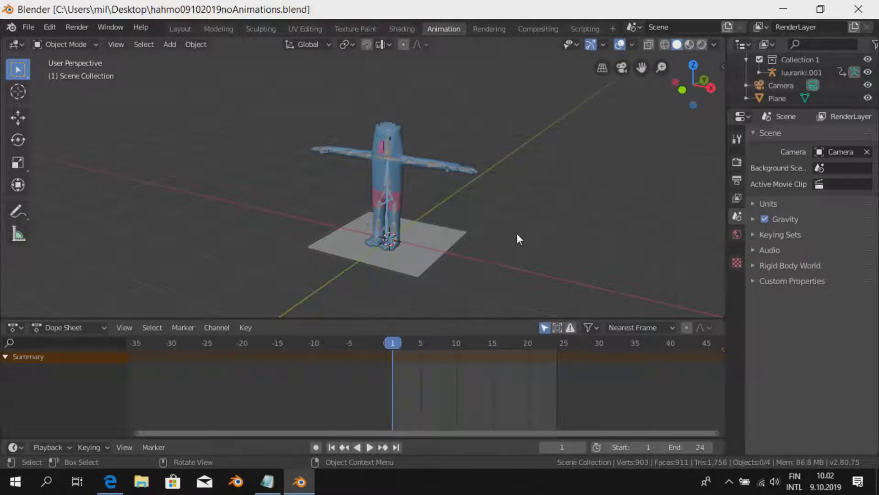
{"action": "middle_click_drag", "start_coordinate": [532, 228], "coordinate": [453, 237]}
{"action": "scroll", "coordinate": [435, 207], "scroll_direction": "down", "scroll_amount": 2}
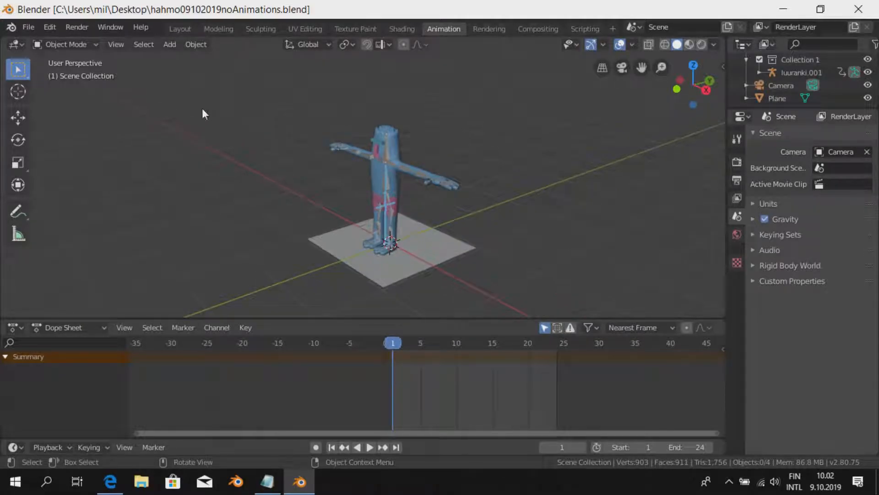
{"action": "left_click", "coordinate": [169, 45]}
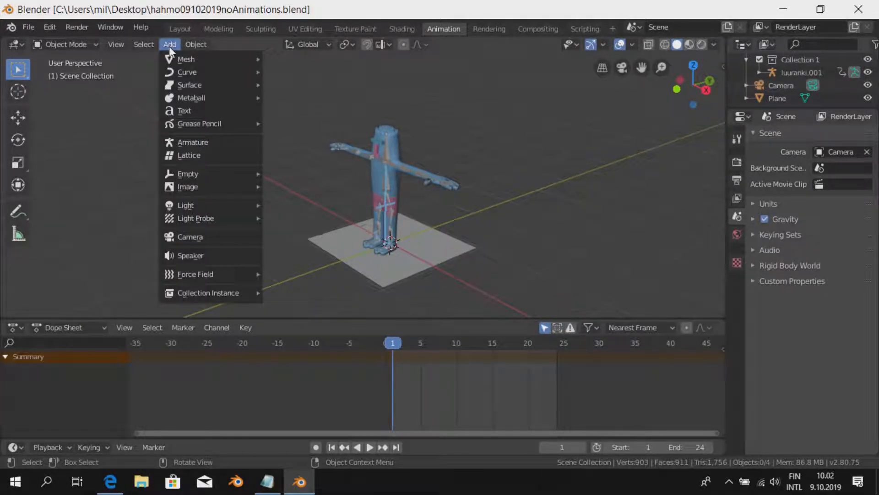
{"action": "mouse_move", "coordinate": [202, 184]}
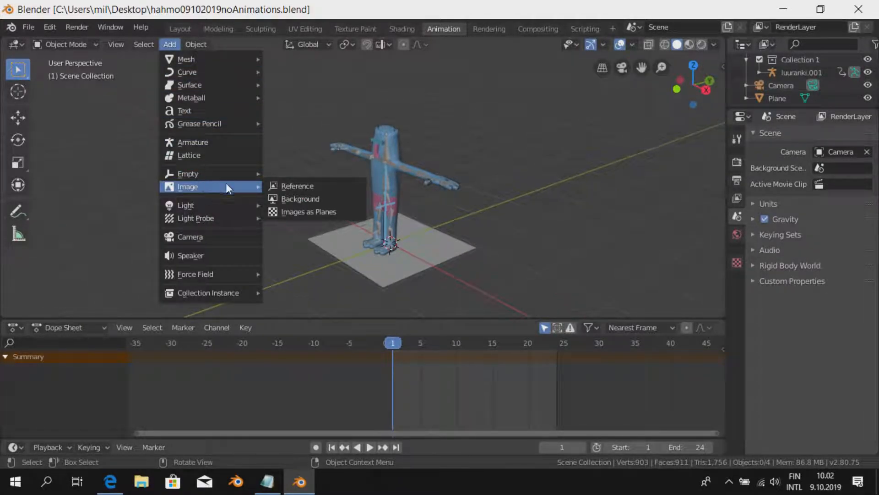
{"action": "left_click", "coordinate": [299, 199]}
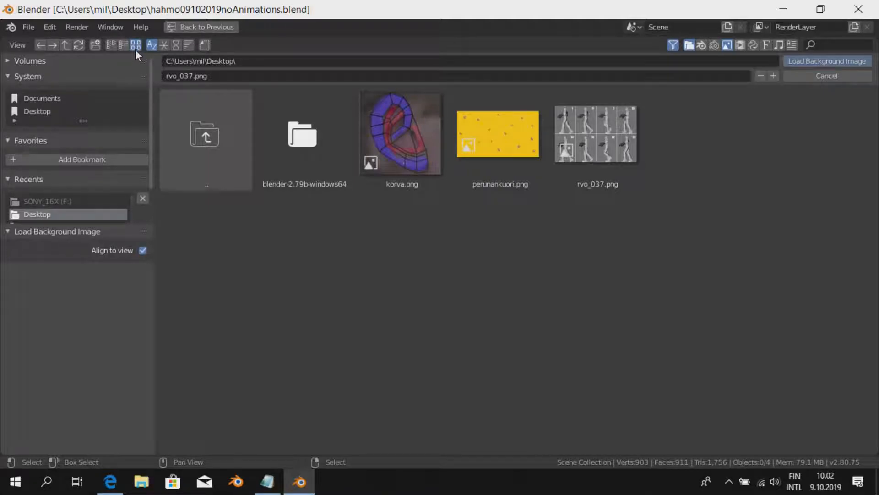
{"action": "left_click", "coordinate": [594, 148]}
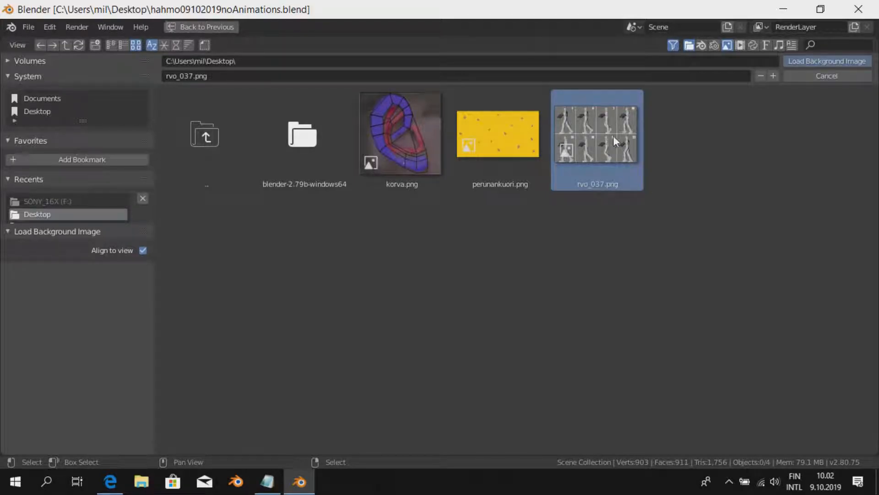
{"action": "left_click", "coordinate": [803, 61]}
- Scale the walk cycle background image up uniformly to about 16.9 so it is much larger than the character
{"action": "middle_click_drag", "start_coordinate": [480, 205], "coordinate": [407, 210]}
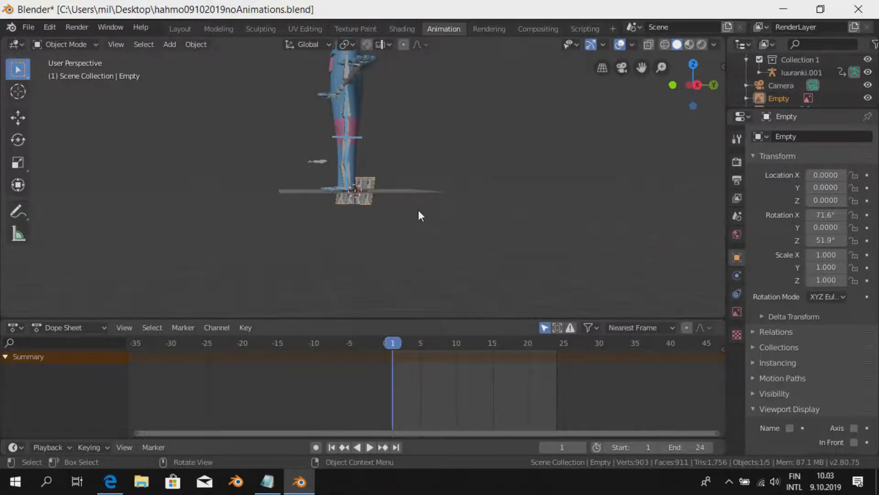
{"action": "key", "text": "s"}
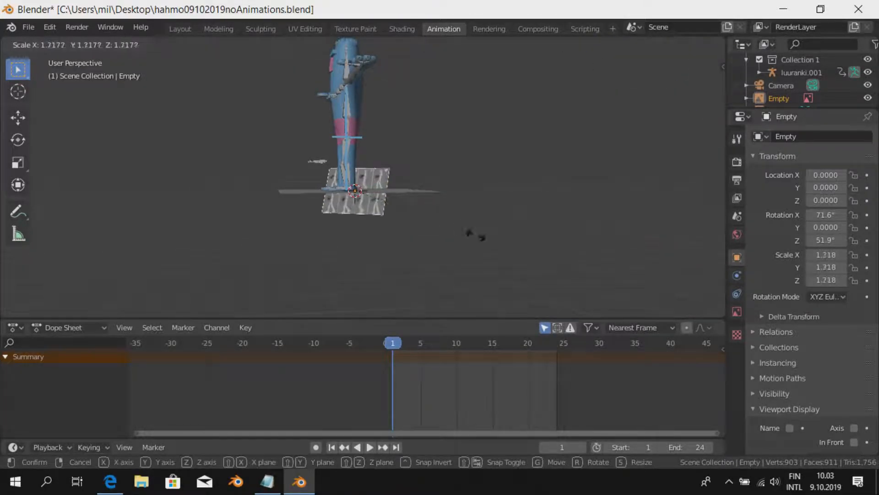
{"action": "left_click", "coordinate": [320, 231]}
{"action": "scroll", "coordinate": [321, 232], "scroll_direction": "down", "scroll_amount": 4}
{"action": "middle_click_drag", "start_coordinate": [330, 227], "coordinate": [441, 240]}
{"action": "key", "text": "s"}
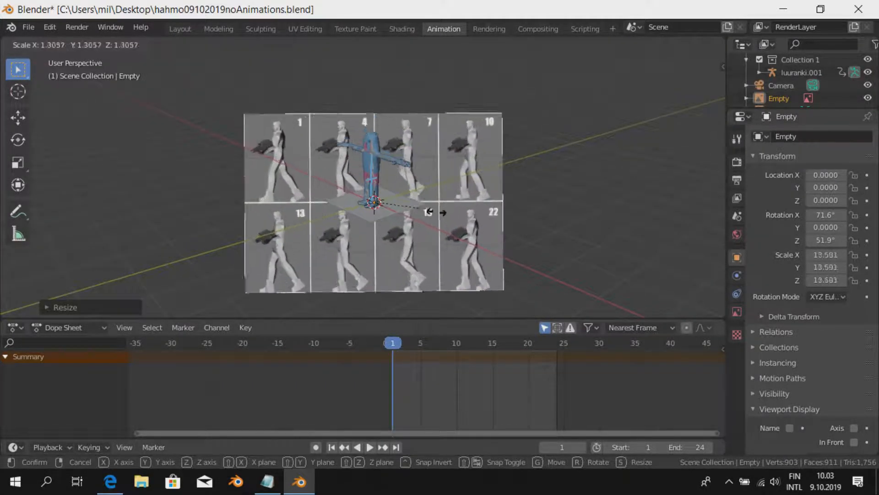
{"action": "left_click", "coordinate": [447, 216]}
- Clear the background image's rotation and rotate it 90 degrees about the global X axis
{"action": "middle_click_drag", "start_coordinate": [477, 216], "coordinate": [447, 219]}
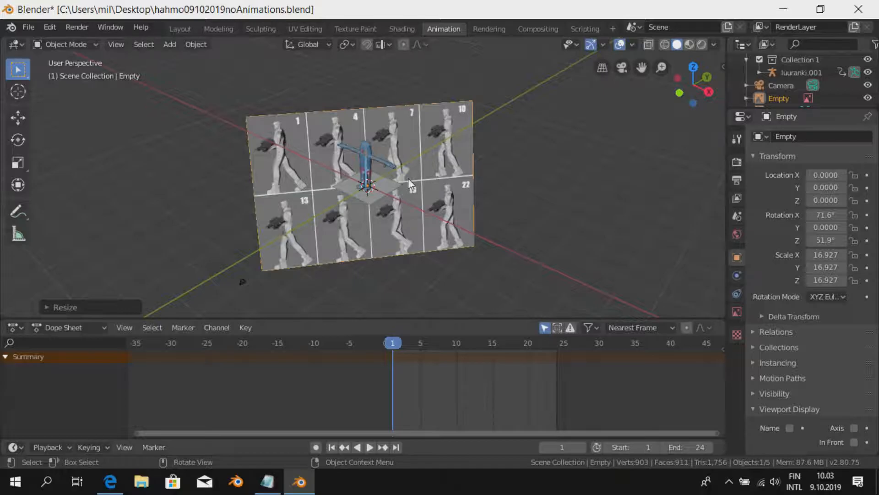
{"action": "key", "text": "alt+r"}
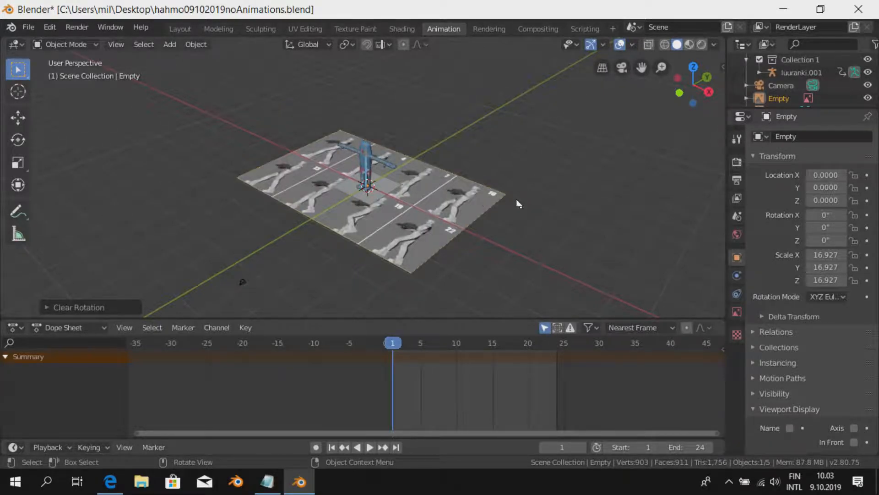
{"action": "middle_click_drag", "start_coordinate": [446, 207], "coordinate": [537, 217]}
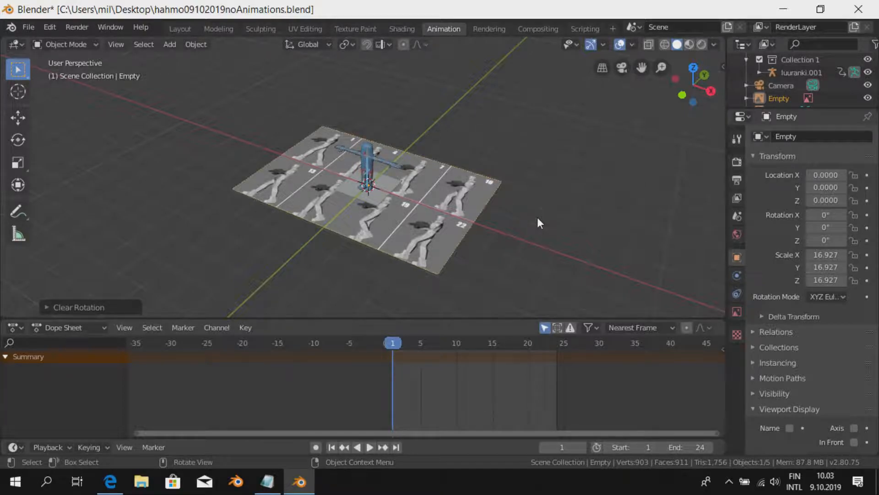
{"action": "key", "text": "r"}
{"action": "key", "text": "x"}
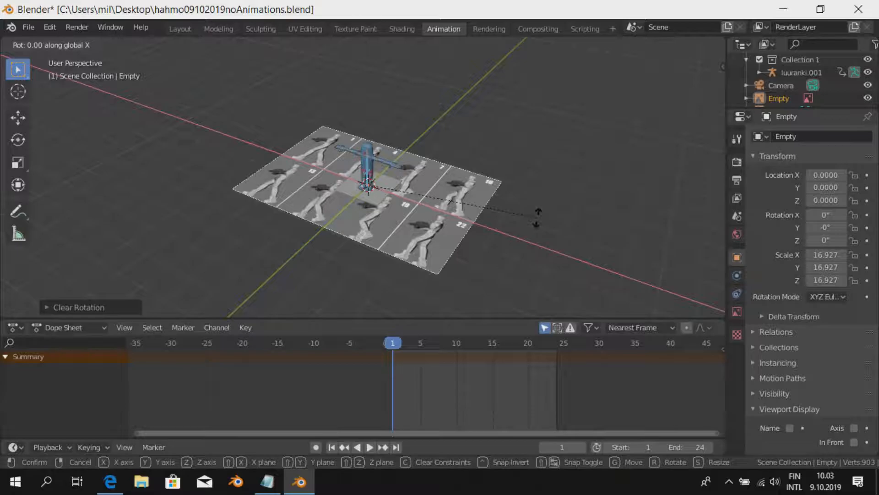
{"action": "type", "text": "90"}
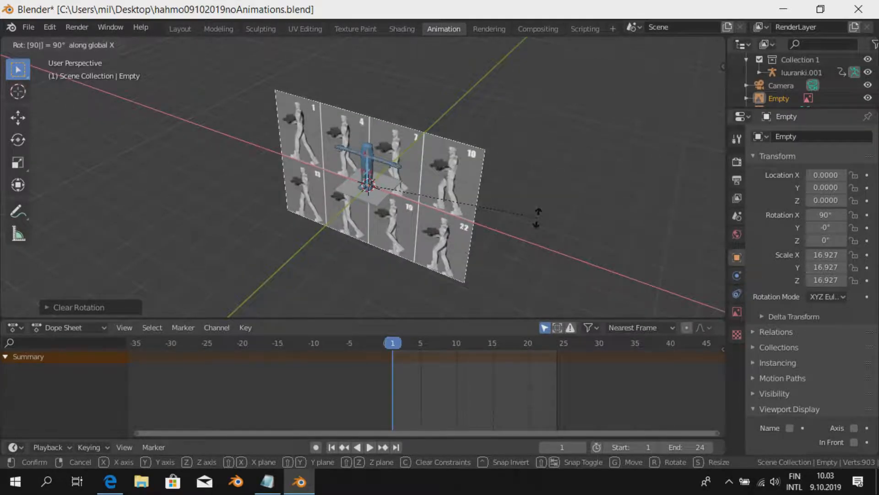
{"action": "key", "text": "Return"}
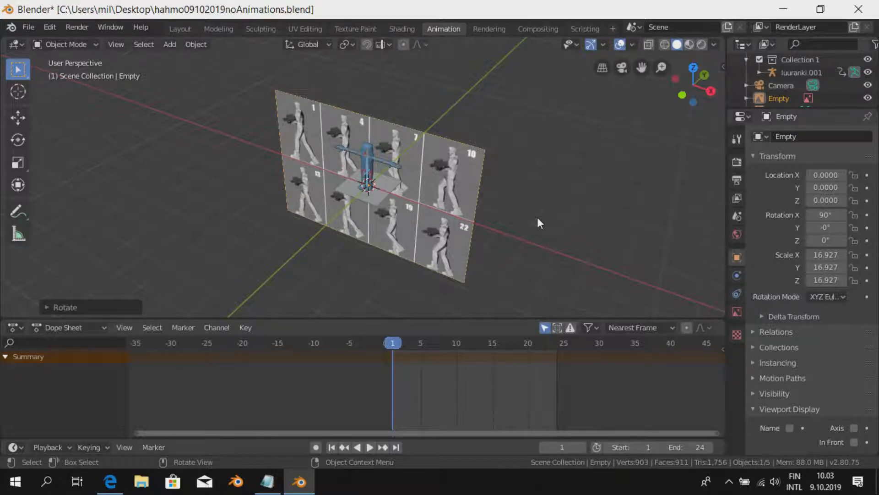
- Rotate the upright background image 90 degrees about the global Z axis
{"action": "key", "text": "r"}
{"action": "key", "text": "z"}
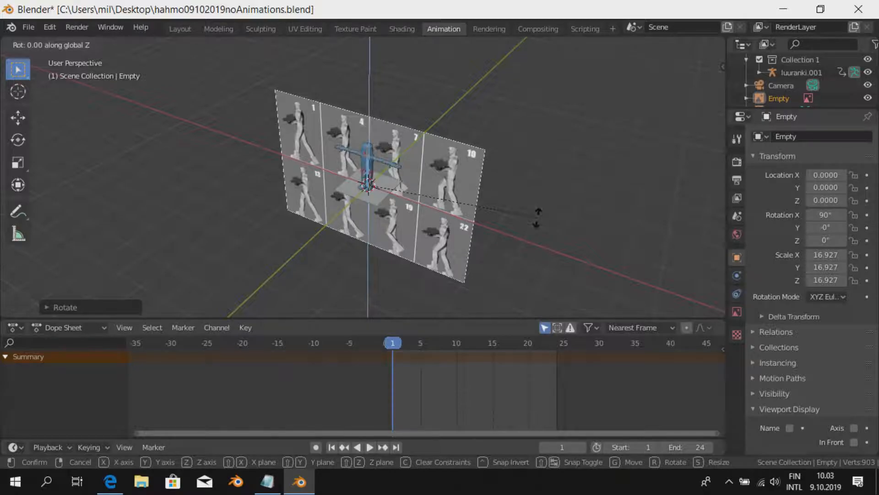
{"action": "type", "text": "90"}
{"action": "key", "text": "Return"}
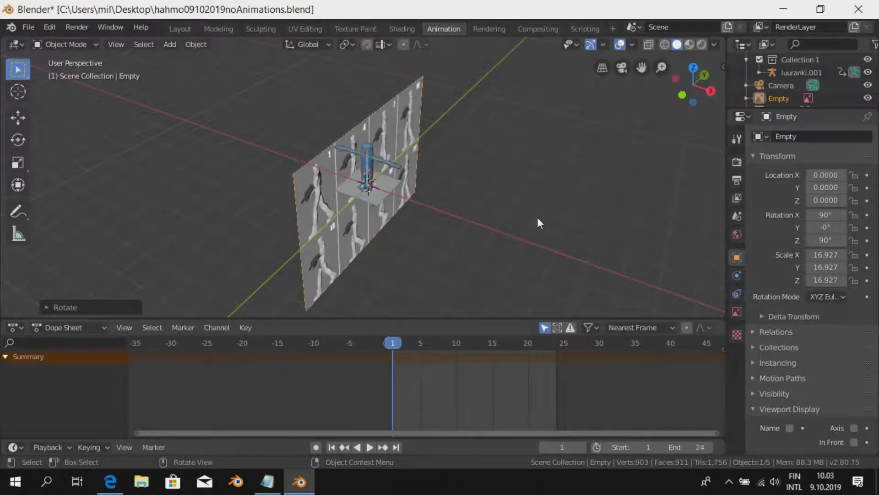
- Move the background image along the X axis to about -35.6, clear of the character
{"action": "middle_click_drag", "start_coordinate": [494, 216], "coordinate": [588, 262]}
{"action": "scroll", "coordinate": [439, 223], "scroll_direction": "down", "scroll_amount": 3}
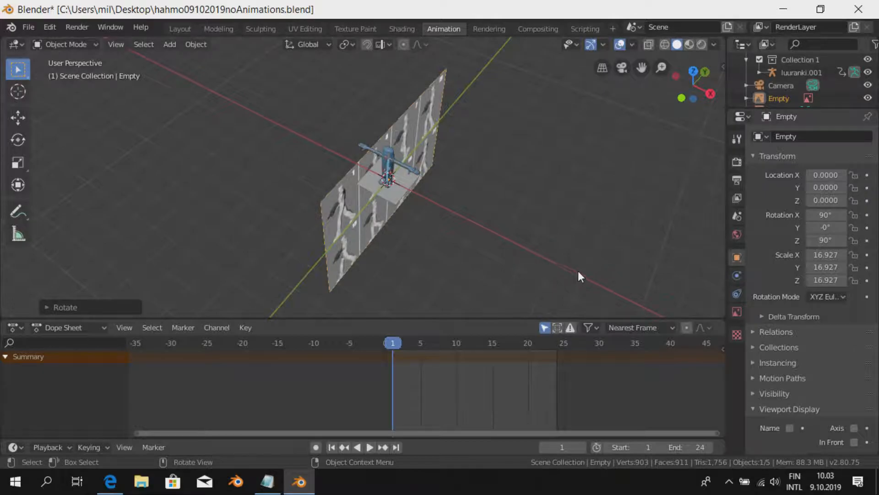
{"action": "key", "text": "g"}
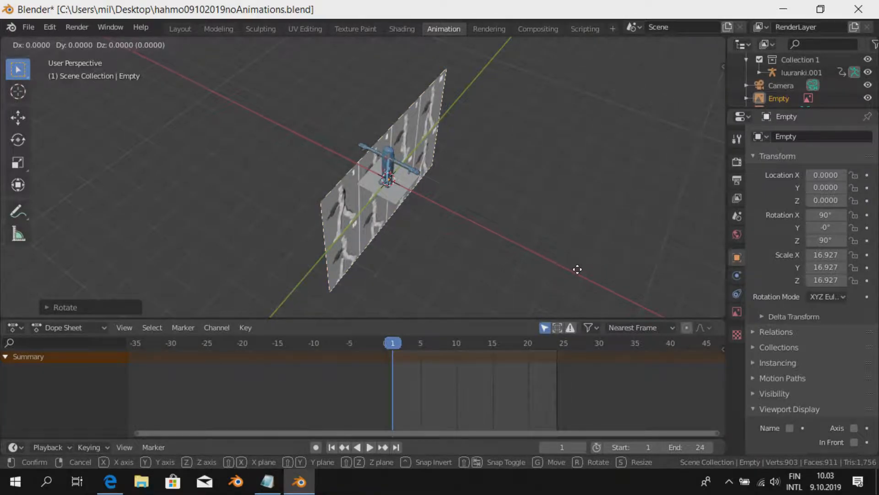
{"action": "key", "text": "x"}
{"action": "left_click", "coordinate": [502, 233]}
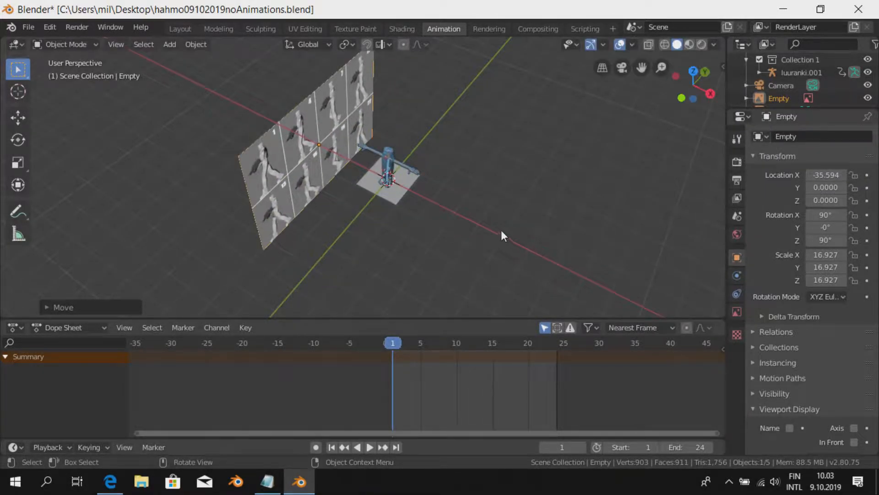
- Examine the character's leg and foot bones up close against the walk cycle reference image
{"action": "middle_click_drag", "start_coordinate": [501, 232], "coordinate": [430, 204]}
{"action": "middle_click_drag", "start_coordinate": [441, 241], "coordinate": [373, 148]}
{"action": "scroll", "coordinate": [411, 238], "scroll_direction": "up", "scroll_amount": 3}
{"action": "scroll", "coordinate": [411, 232], "scroll_direction": "up", "scroll_amount": 3}
{"action": "scroll", "coordinate": [465, 224], "scroll_direction": "down", "scroll_amount": 3}
{"action": "scroll", "coordinate": [495, 222], "scroll_direction": "up", "scroll_amount": 2}
{"action": "scroll", "coordinate": [541, 241], "scroll_direction": "up", "scroll_amount": 3}
{"action": "scroll", "coordinate": [503, 229], "scroll_direction": "up", "scroll_amount": 2}
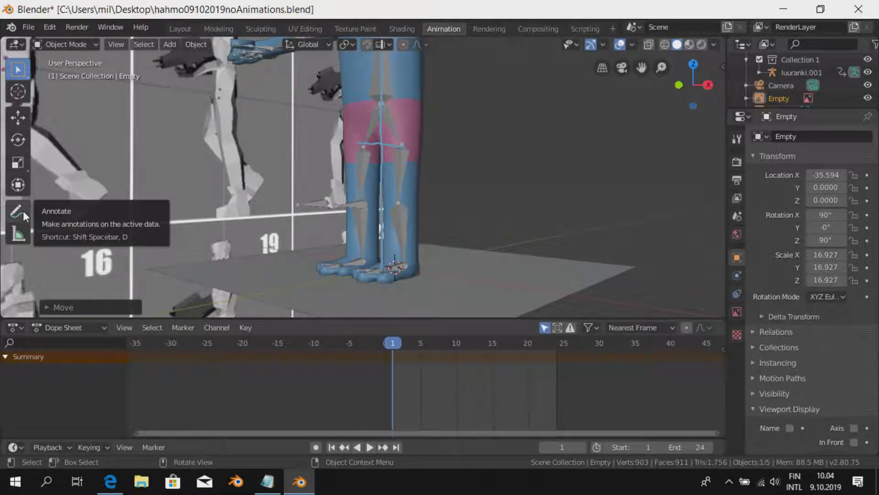
{"action": "middle_click_drag", "start_coordinate": [385, 75], "coordinate": [471, 182]}
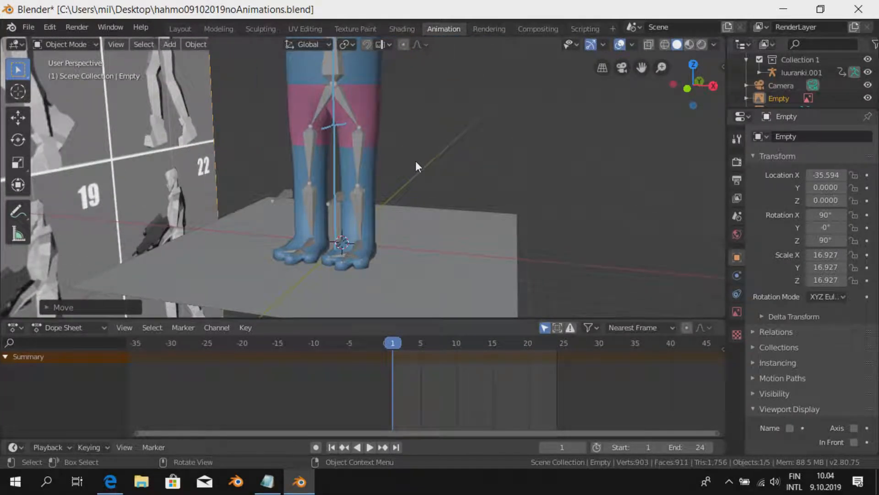
- Switch to the right orthographic view and frame the whole walk cycle sheet together with the character
{"action": "left_click", "coordinate": [111, 41]}
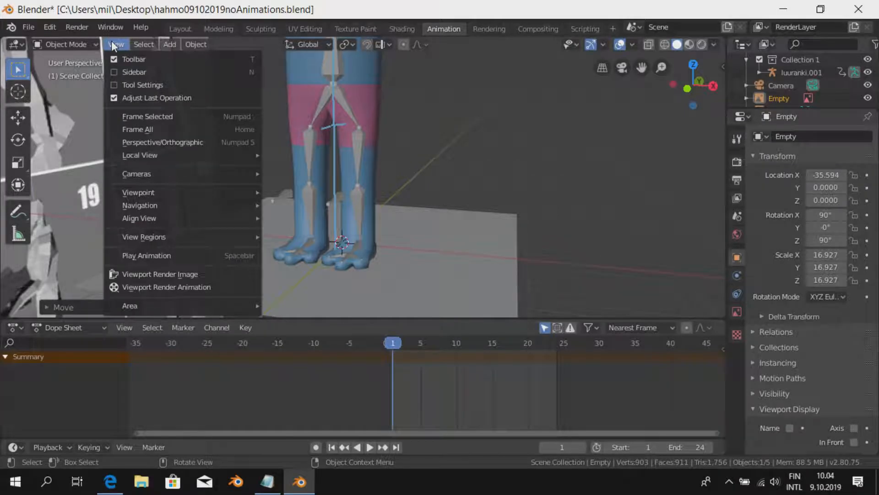
{"action": "mouse_move", "coordinate": [181, 191]}
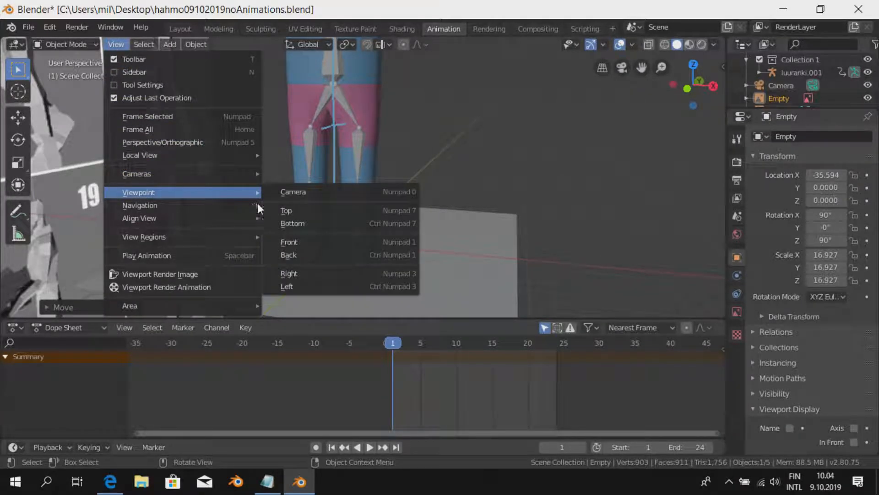
{"action": "left_click", "coordinate": [307, 278]}
{"action": "scroll", "coordinate": [516, 207], "scroll_direction": "down", "scroll_amount": 2}
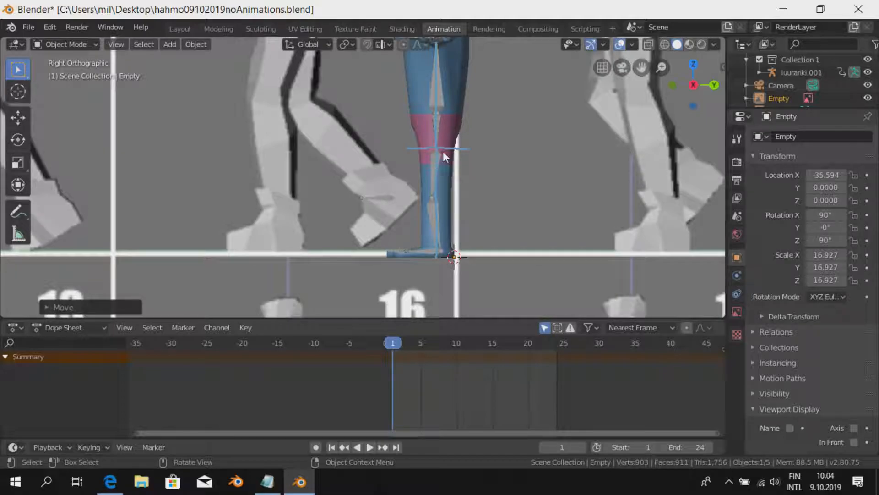
{"action": "scroll", "coordinate": [444, 151], "scroll_direction": "down", "scroll_amount": 2}
{"action": "scroll", "coordinate": [476, 206], "scroll_direction": "down", "scroll_amount": 2}
{"action": "scroll", "coordinate": [462, 197], "scroll_direction": "down", "scroll_amount": 3}
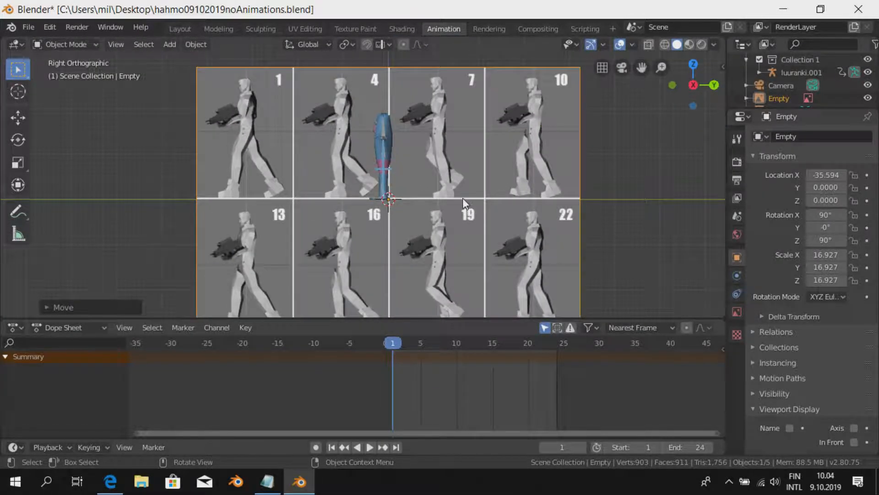
{"action": "scroll", "coordinate": [490, 180], "scroll_direction": "up", "scroll_amount": 4}
{"action": "scroll", "coordinate": [488, 188], "scroll_direction": "down", "scroll_amount": 4}
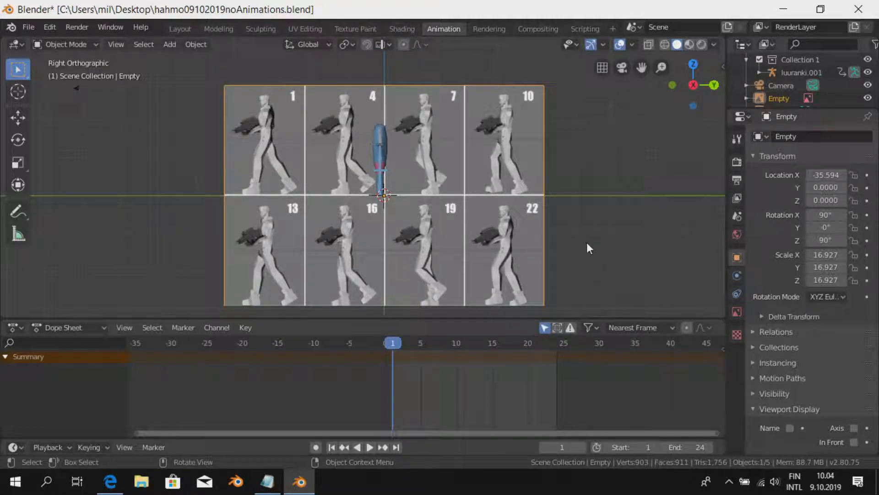
- Scale the walk cycle reference image down uniformly to about 9.85
{"action": "key", "text": "s"}
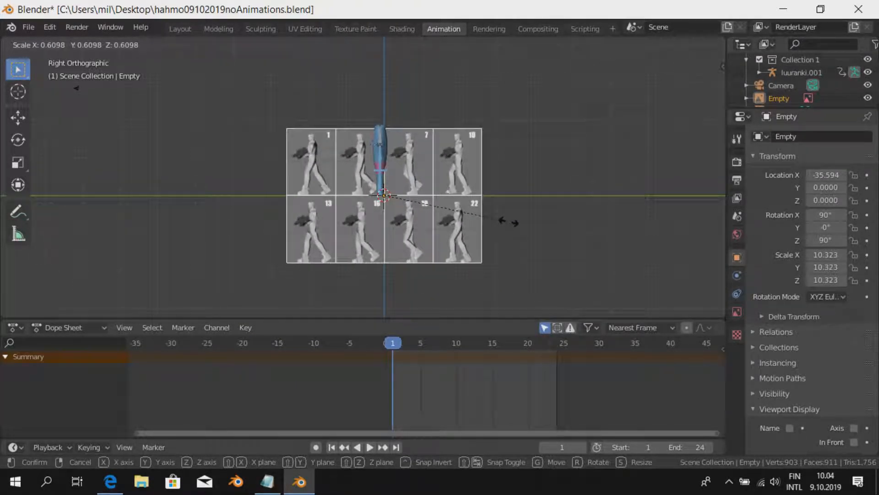
{"action": "left_click", "coordinate": [504, 222]}
{"action": "scroll", "coordinate": [419, 203], "scroll_direction": "up", "scroll_amount": 5}
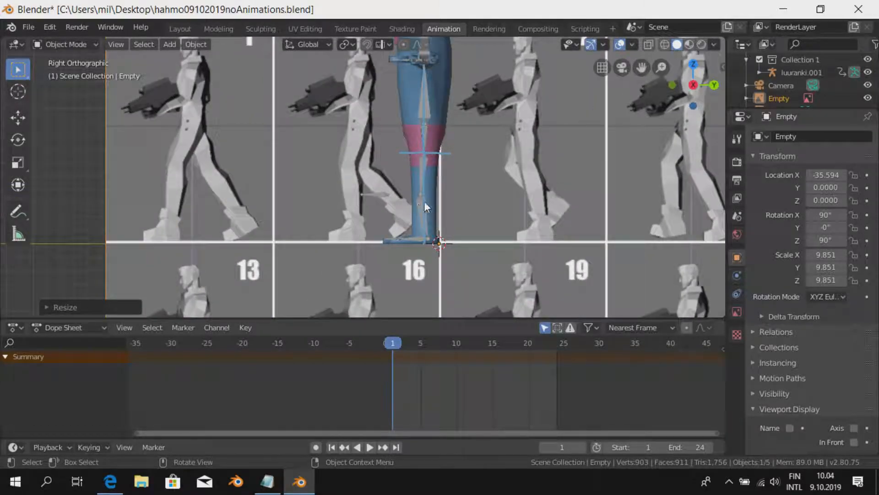
{"action": "scroll", "coordinate": [350, 184], "scroll_direction": "down", "scroll_amount": 1}
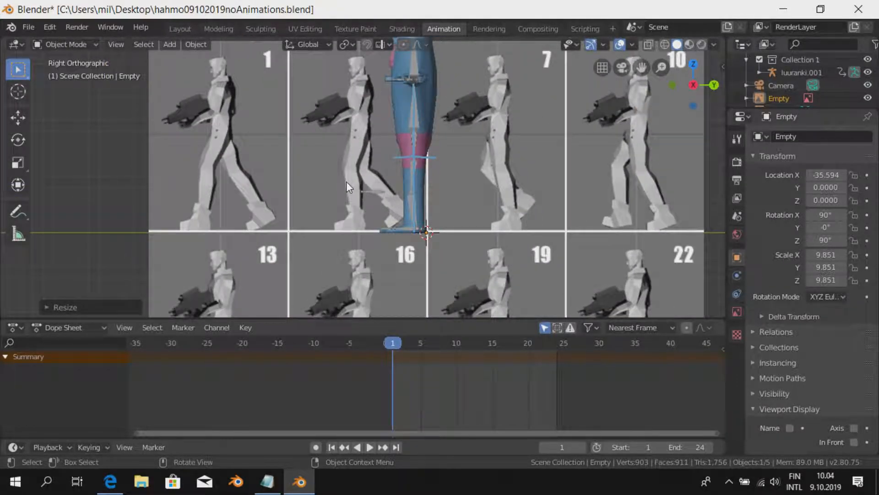
- Switch to wireframe shading and move the reference image to about Y 17.08, Z -0.11, with pose 1 behind the character
{"action": "key", "text": "z"}
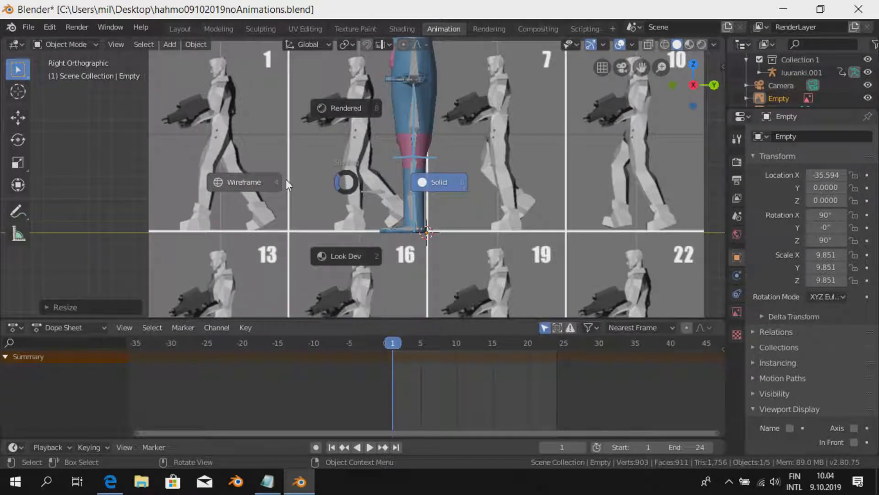
{"action": "left_click", "coordinate": [260, 183]}
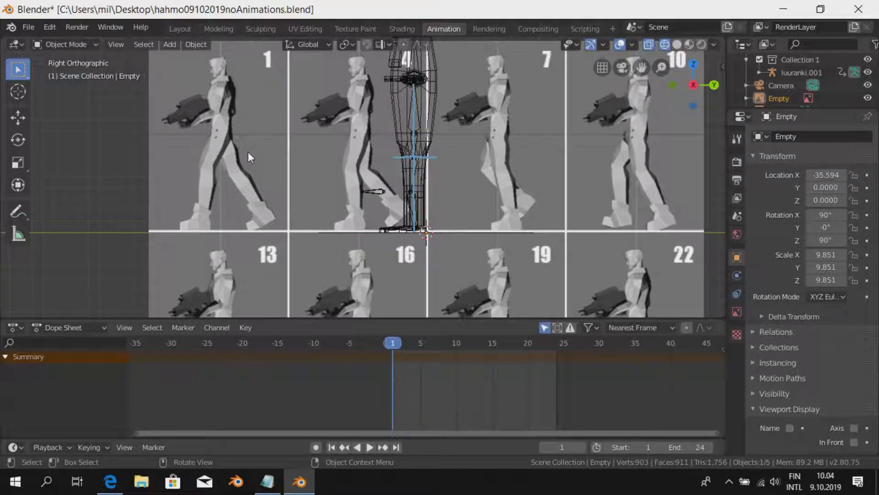
{"action": "key", "text": "g"}
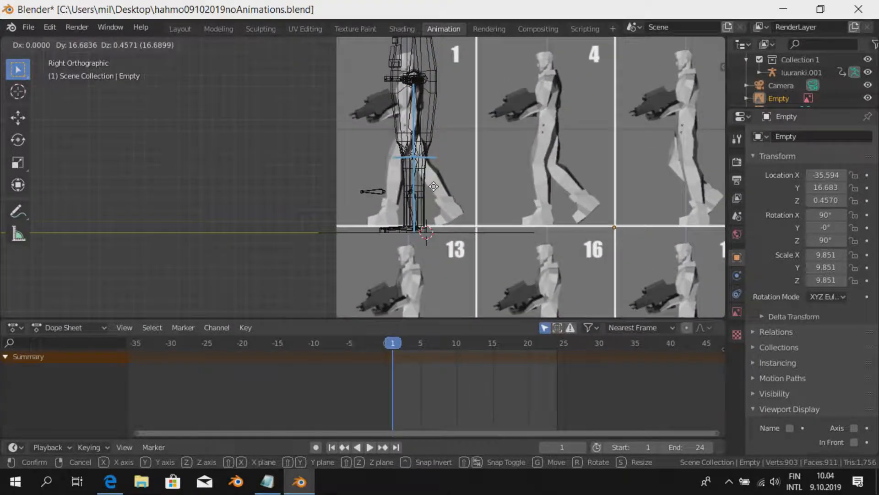
{"action": "left_click", "coordinate": [443, 202]}
{"action": "scroll", "coordinate": [443, 201], "scroll_direction": "up", "scroll_amount": 2}
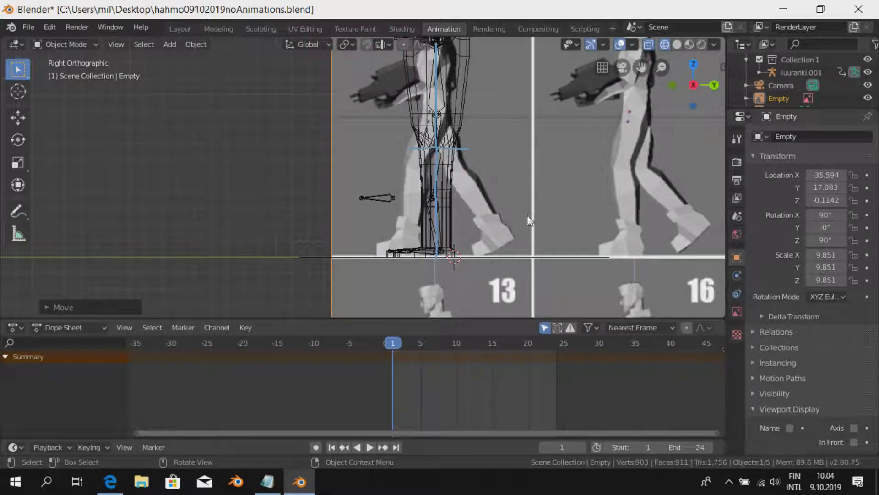
- Shift the reference image slightly lower behind the character's legs, to about Y 16.85, Z -0.83
{"action": "middle_click_drag", "start_coordinate": [507, 210], "coordinate": [411, 204], "text": "shift"}
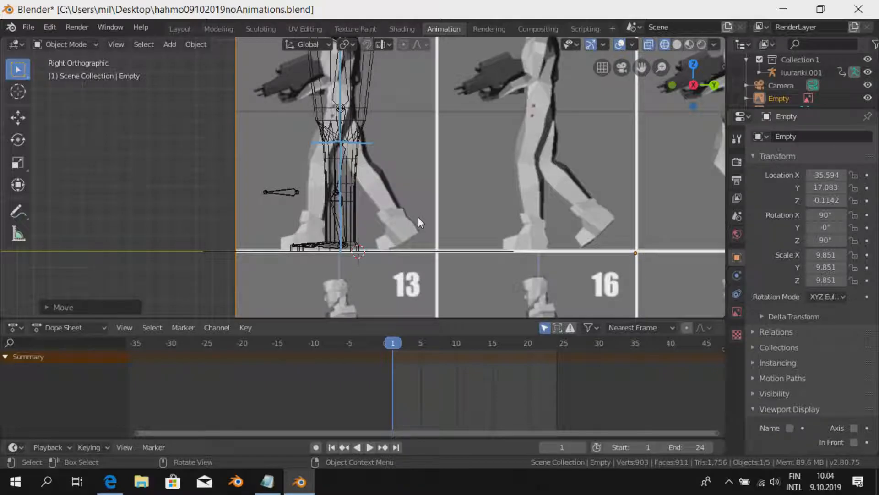
{"action": "middle_click_drag", "start_coordinate": [408, 199], "coordinate": [454, 213], "text": "shift"}
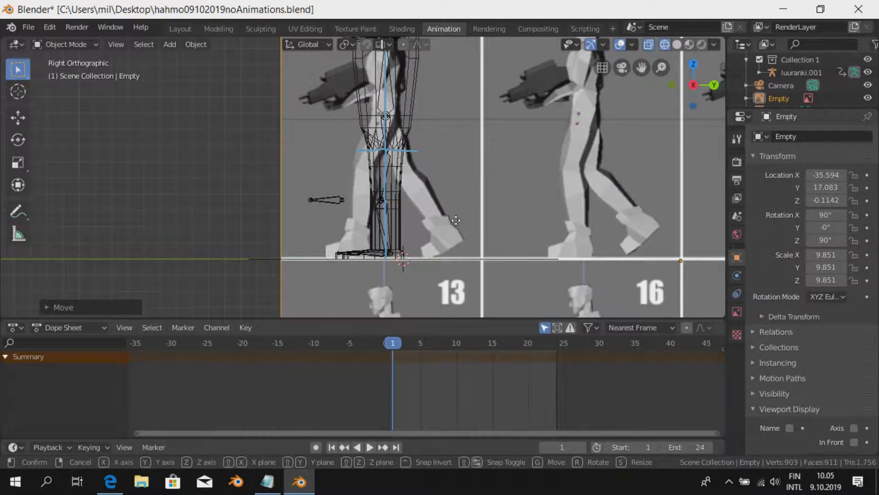
{"action": "key", "text": "g"}
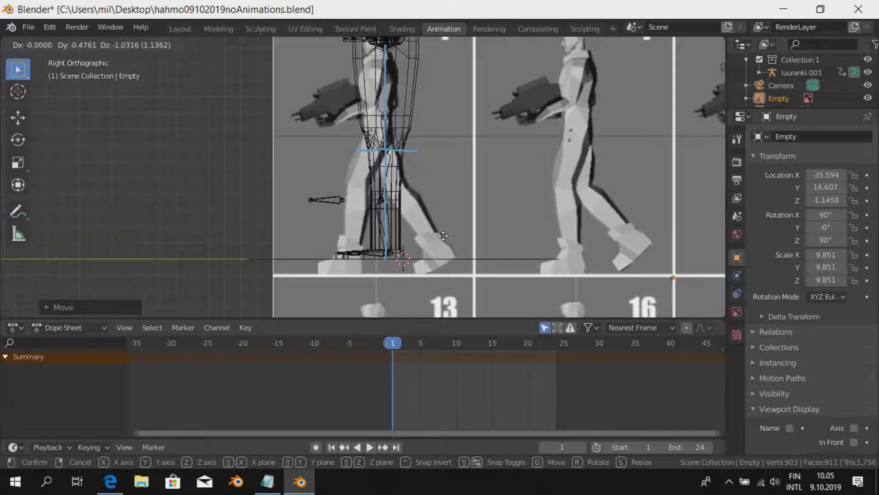
{"action": "left_click", "coordinate": [452, 222]}
{"action": "scroll", "coordinate": [453, 221], "scroll_direction": "down", "scroll_amount": 1}
{"action": "scroll", "coordinate": [455, 223], "scroll_direction": "up", "scroll_amount": 1}
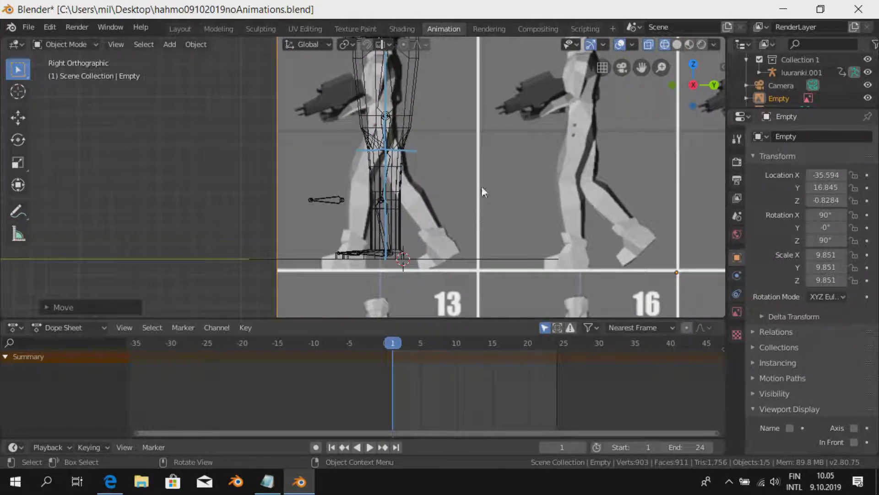
- Scale the reference image down to about 7.51 and move it back behind the character, to about Y 12.52, Z 0.72
{"action": "scroll", "coordinate": [546, 185], "scroll_direction": "down", "scroll_amount": 1}
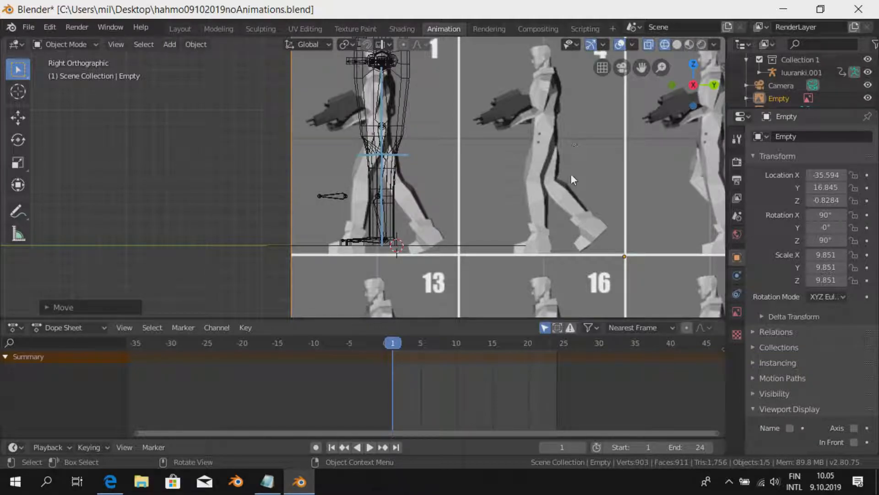
{"action": "scroll", "coordinate": [542, 186], "scroll_direction": "down", "scroll_amount": 2}
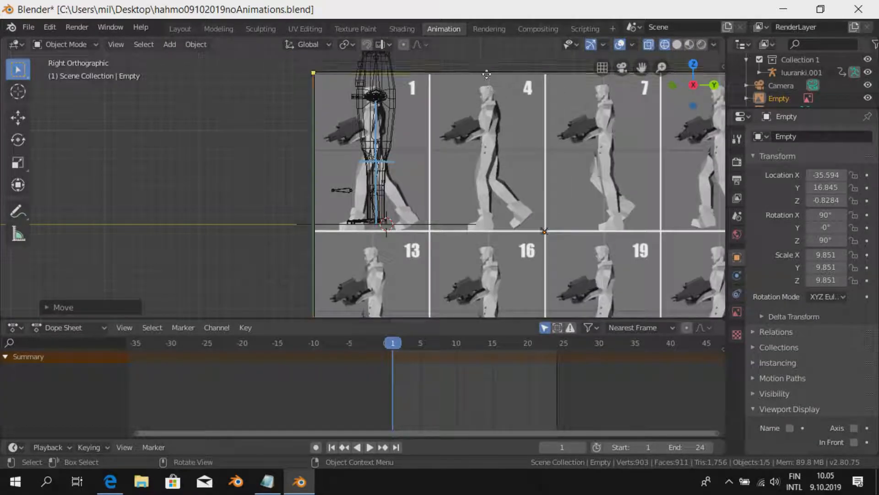
{"action": "scroll", "coordinate": [451, 223], "scroll_direction": "up", "scroll_amount": 4}
{"action": "scroll", "coordinate": [473, 202], "scroll_direction": "down", "scroll_amount": 1}
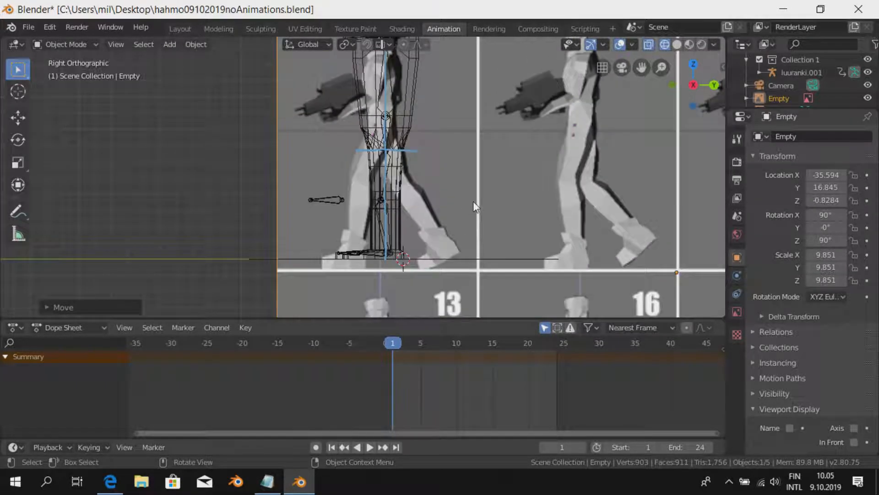
{"action": "key", "text": "s"}
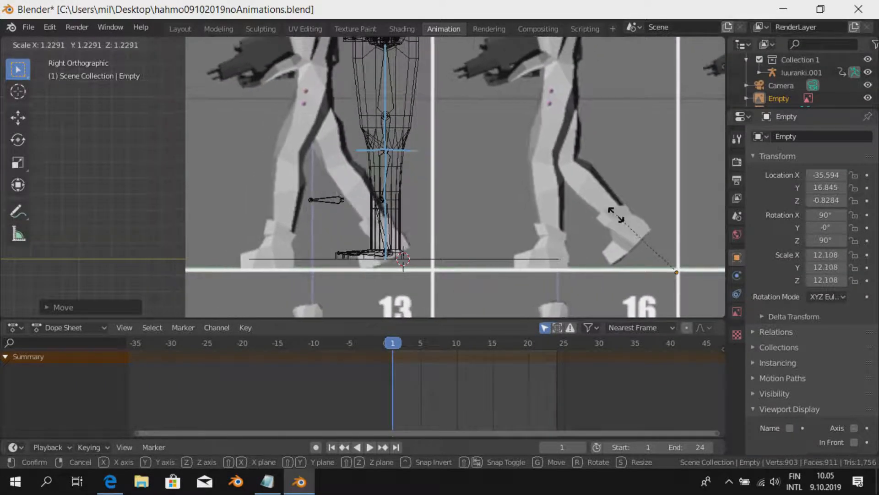
{"action": "left_click", "coordinate": [641, 237]}
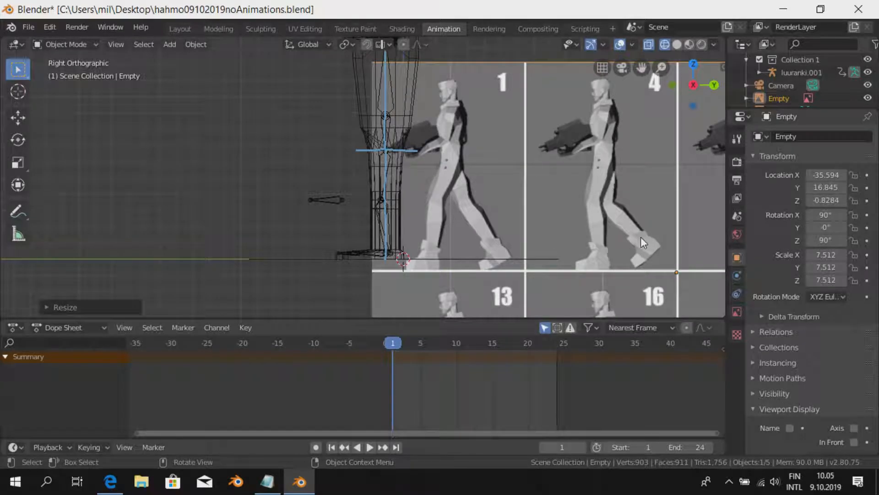
{"action": "key", "text": "g"}
{"action": "left_click", "coordinate": [571, 214]}
- Shrink the reference image to about 6.56 and move pose 1 onto the character at about Y 11.09, Z 0.88
{"action": "key", "text": "s"}
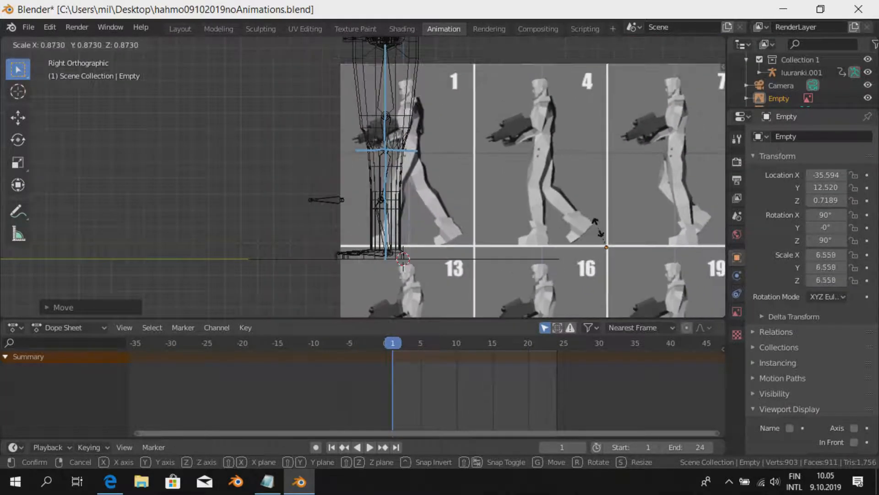
{"action": "left_click", "coordinate": [565, 215]}
{"action": "key", "text": "g"}
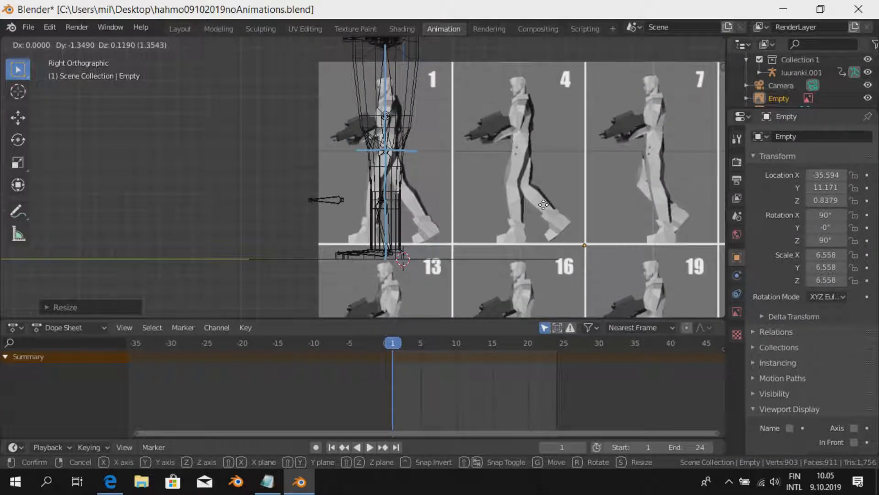
{"action": "left_click", "coordinate": [466, 212]}
{"action": "scroll", "coordinate": [466, 211], "scroll_direction": "up", "scroll_amount": 3}
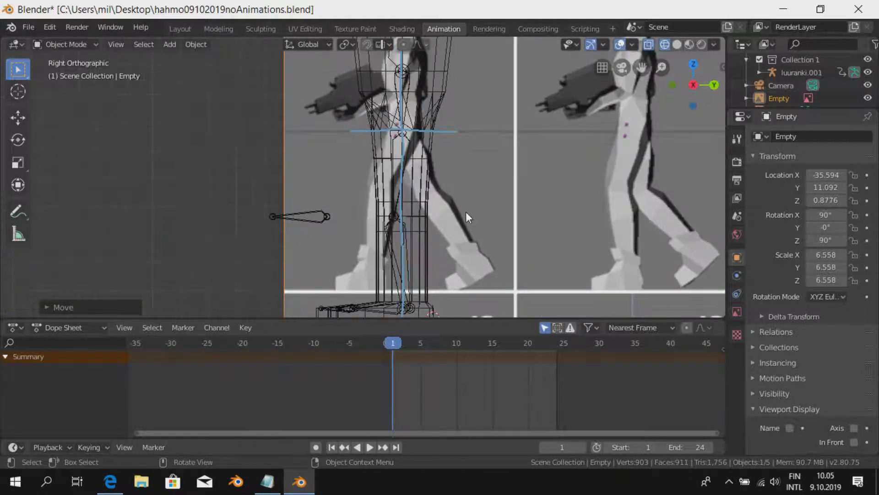
- Enlarge the reference image to about 7.23 and move it to about Y 12.31, Z 0.01, aligning pose 1's feet with the ground
{"action": "key", "text": "s"}
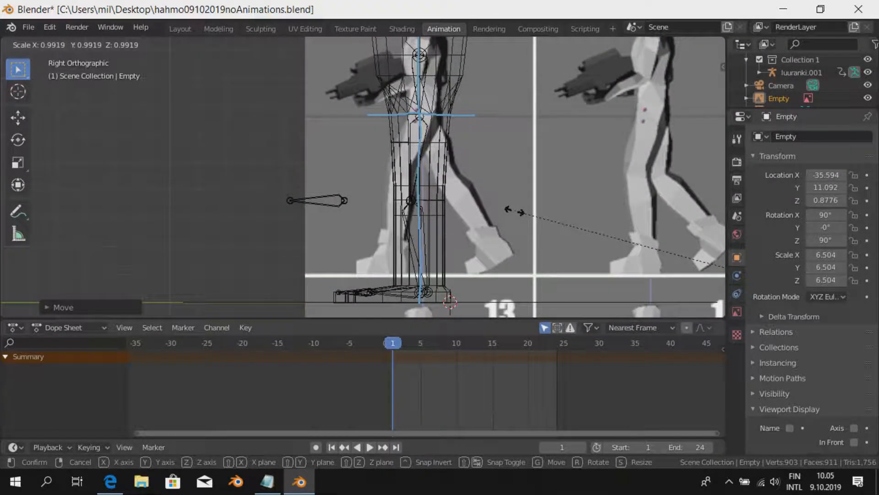
{"action": "left_click", "coordinate": [488, 197]}
{"action": "key", "text": "g"}
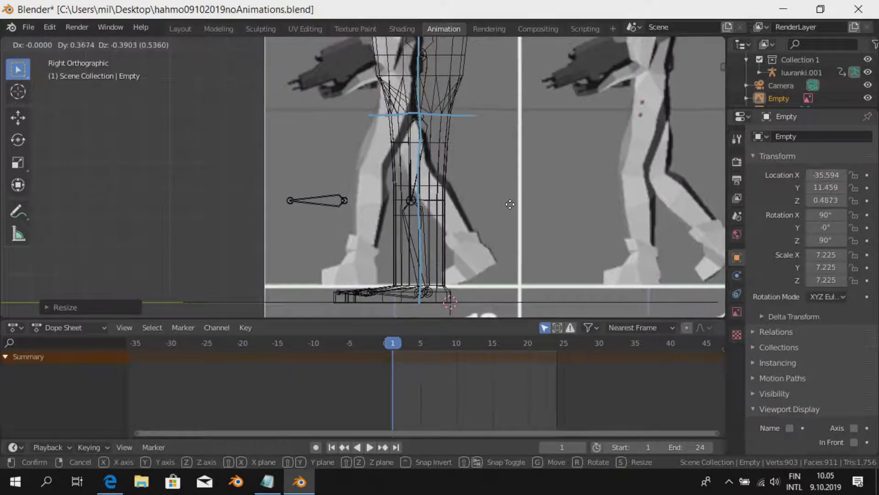
{"action": "left_click", "coordinate": [514, 205]}
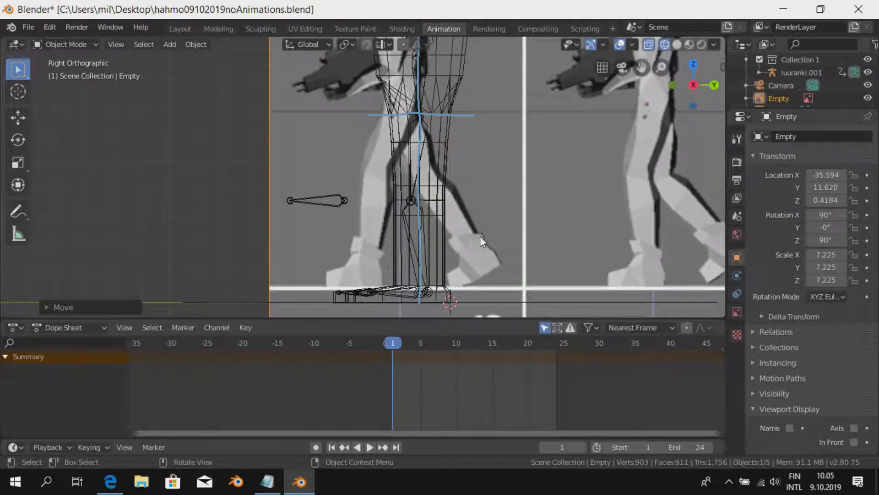
{"action": "key", "text": "g"}
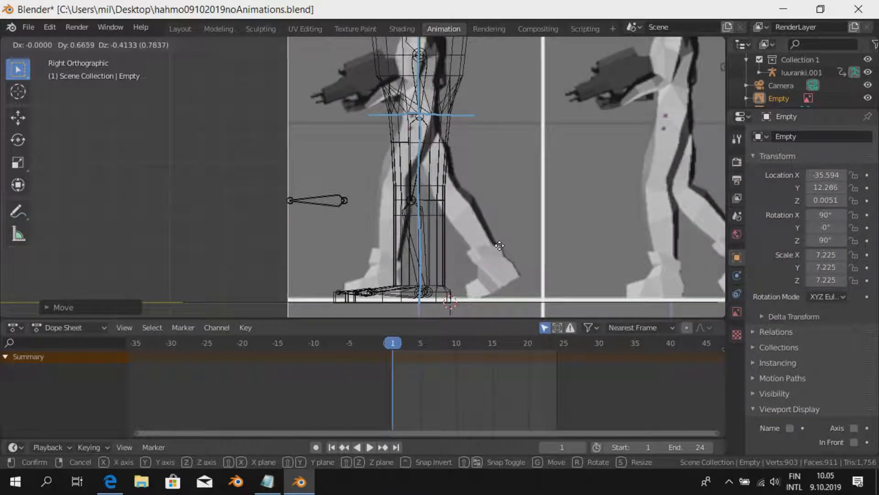
{"action": "left_click", "coordinate": [496, 237]}
- Scale the reference image up to about 7.52 and realign pose 1 with the character's legs at about Y 12.86, Z 0.01
{"action": "key", "text": "s"}
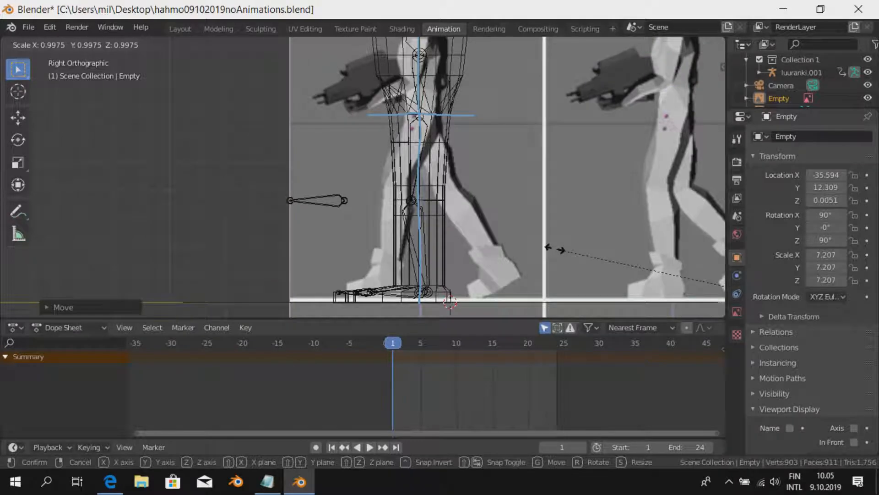
{"action": "left_click", "coordinate": [544, 246]}
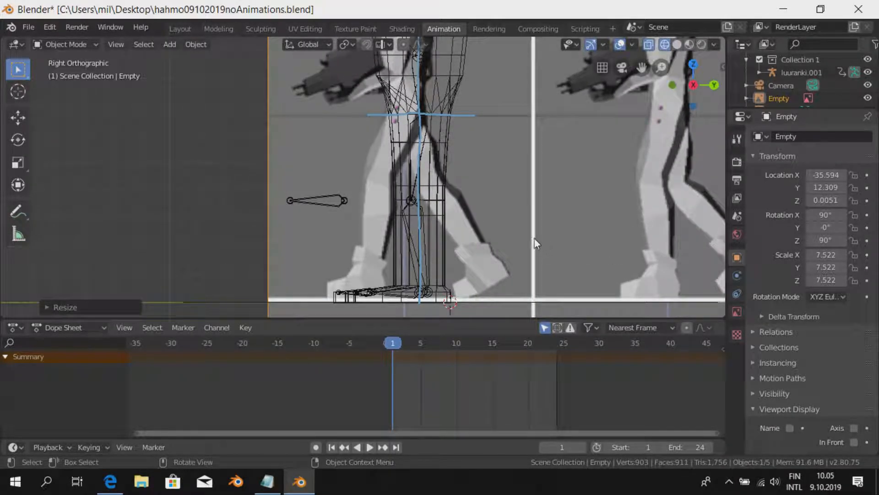
{"action": "key", "text": "g"}
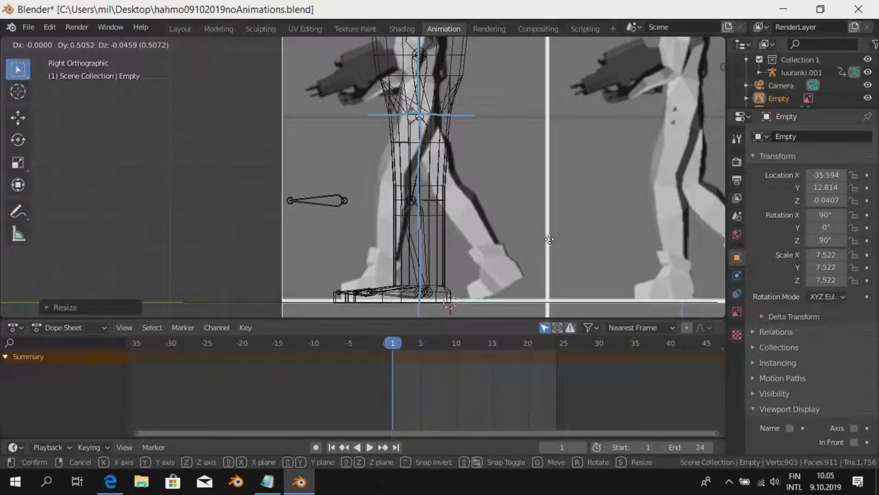
{"action": "left_click", "coordinate": [550, 238]}
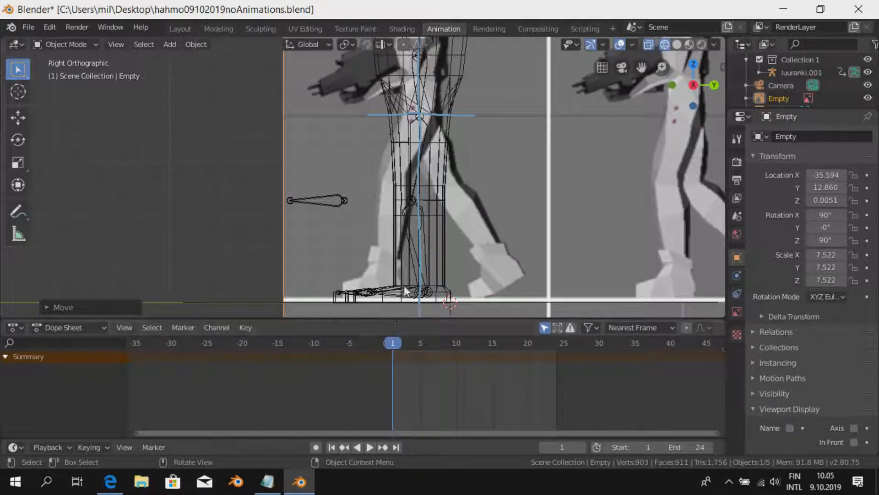
- Return to an angled perspective view of the character and reference image and switch back to solid shading
{"action": "scroll", "coordinate": [453, 197], "scroll_direction": "down", "scroll_amount": 2}
{"action": "middle_click_drag", "start_coordinate": [464, 131], "coordinate": [446, 190], "text": "shift"}
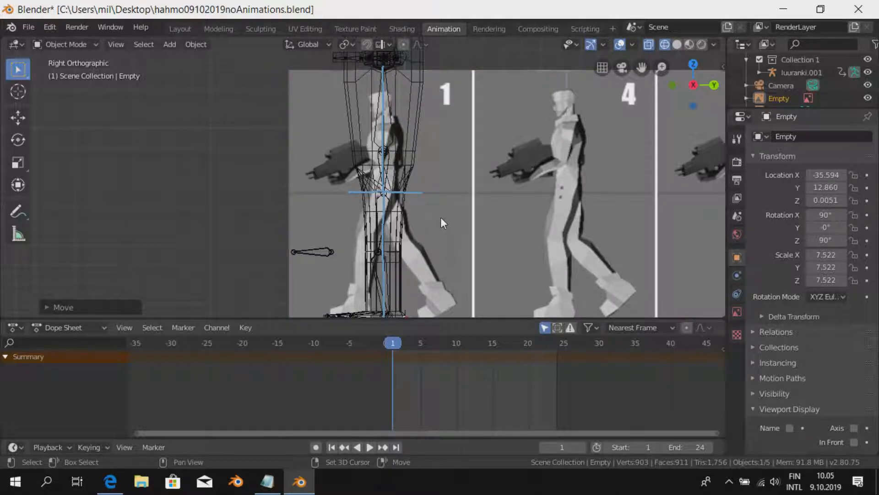
{"action": "middle_click_drag", "start_coordinate": [421, 239], "coordinate": [420, 193], "text": "shift"}
{"action": "middle_click_drag", "start_coordinate": [396, 221], "coordinate": [479, 244]}
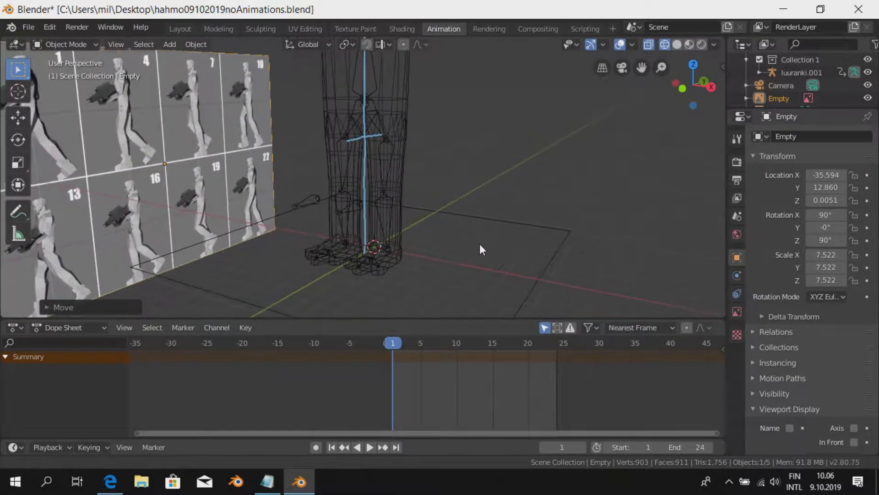
{"action": "key", "text": "z"}
{"action": "left_click", "coordinate": [545, 228]}
{"action": "mouse_move", "coordinate": [546, 227]}
{"action": "middle_mouse_down"}
{"action": "mouse_move", "coordinate": [487, 223]}
{"action": "mouse_move", "coordinate": [569, 200]}
{"action": "middle_mouse_up"}
{"action": "key", "text": "z"}
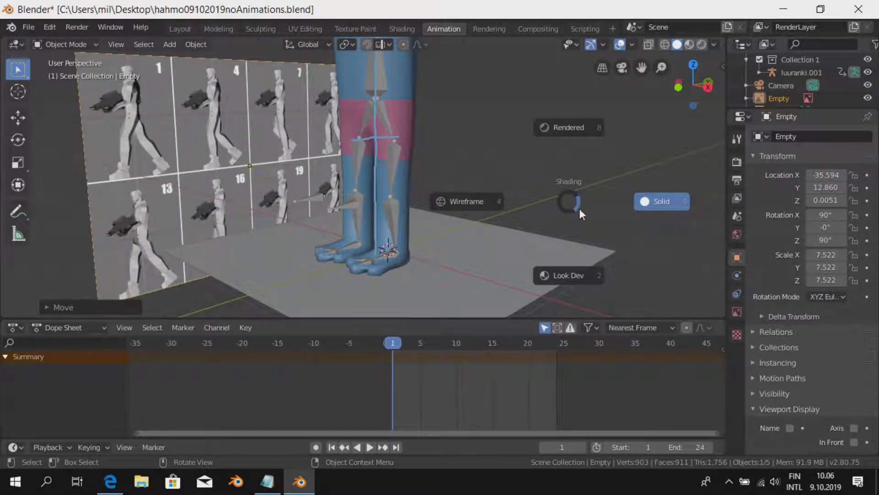
- Switch the viewport repeatedly between wireframe and solid shading, finishing in solid shading
{"action": "left_click", "coordinate": [465, 199]}
{"action": "key", "text": "z"}
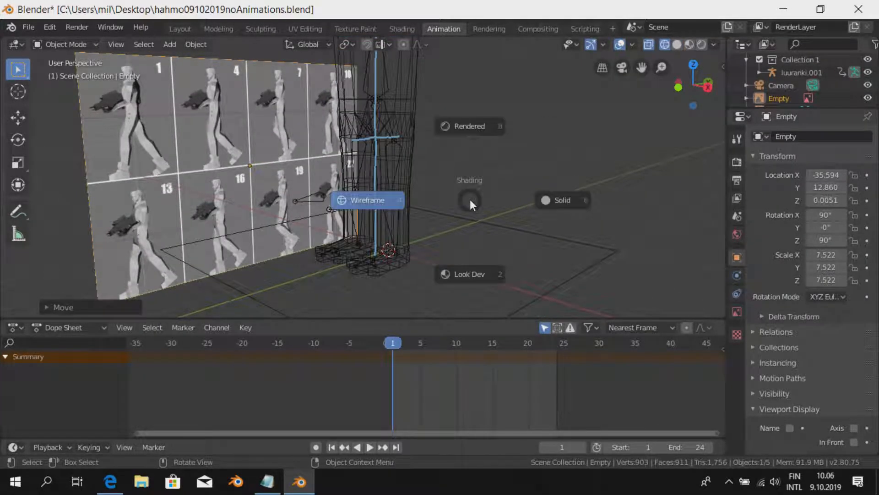
{"action": "left_click", "coordinate": [564, 199]}
{"action": "key", "text": "shift+z"}
{"action": "key", "text": "shift+z"}
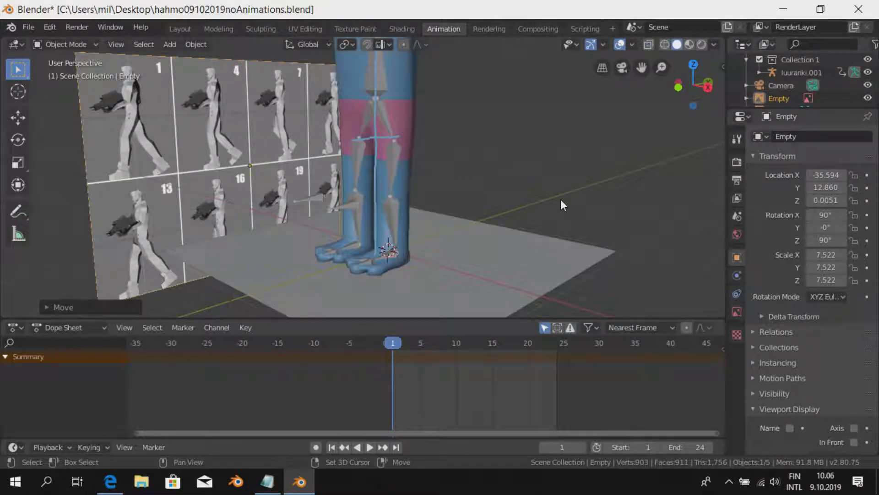
{"action": "key", "text": "shift+z"}
{"action": "key", "text": "shift+z"}
{"action": "key", "text": "shift+z"}
{"action": "key", "text": "shift+z"}
{"action": "key", "text": "shift+z"}
{"action": "key", "text": "shift+z"}
{"action": "key", "text": "shift+z"}
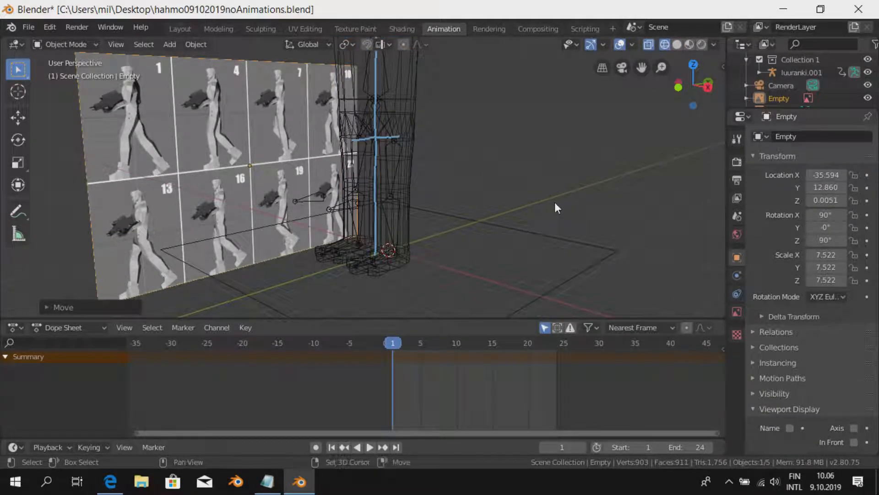
{"action": "key", "text": "shift+z"}
{"action": "key", "text": "z"}
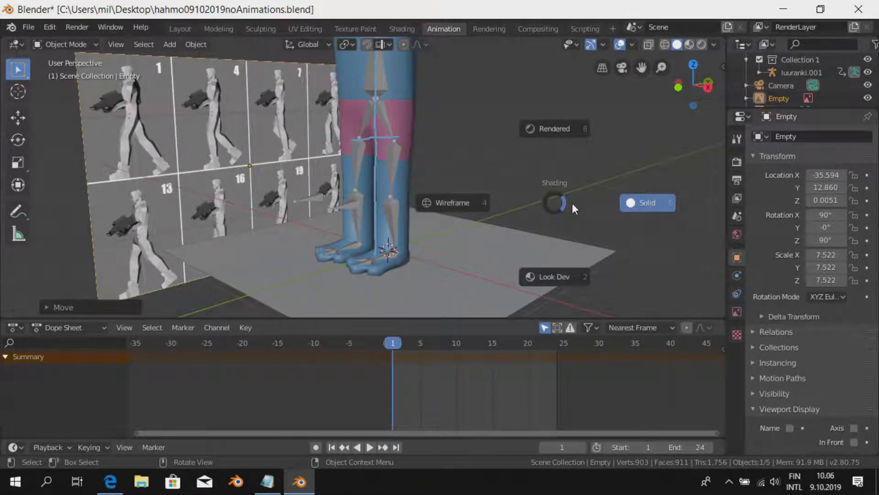
{"action": "left_click", "coordinate": [441, 202]}
{"action": "key", "text": "shift+z"}
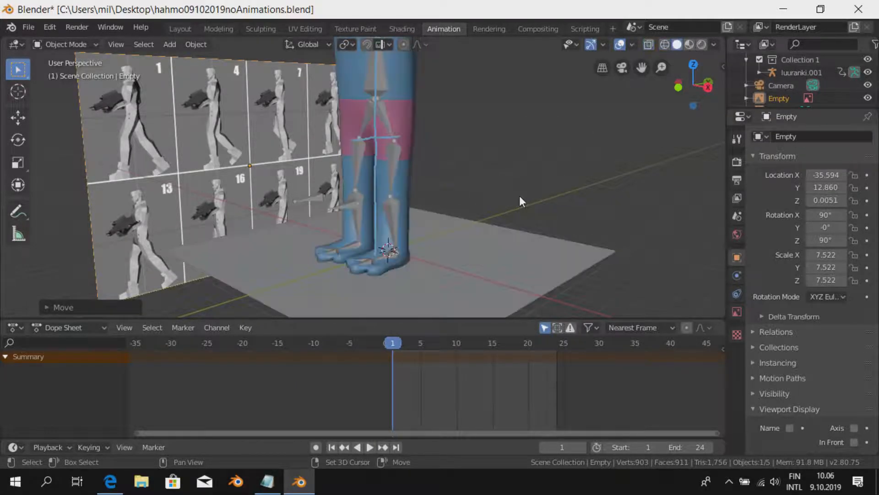
- Put the character's armature in Pose Mode, select the Lfoot bone and move it slightly forward along the global Y axis
{"action": "middle_click_drag", "start_coordinate": [465, 223], "coordinate": [563, 214], "text": "shift"}
{"action": "middle_click_drag", "start_coordinate": [519, 232], "coordinate": [463, 257]}
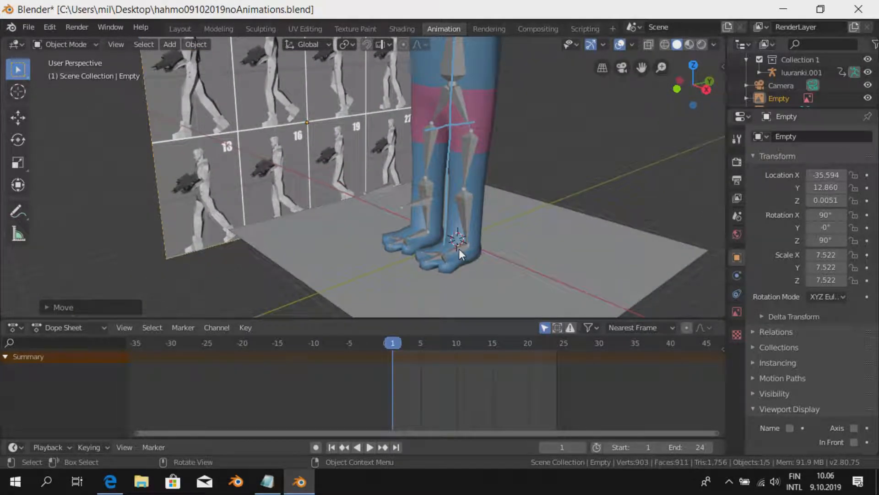
{"action": "left_click", "coordinate": [459, 249]}
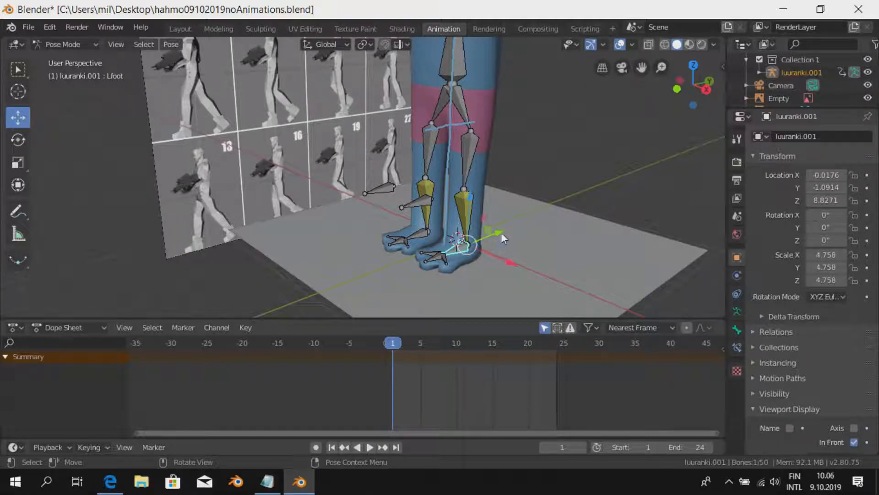
{"action": "left_click_drag", "start_coordinate": [498, 232], "coordinate": [486, 236]}
{"action": "mouse_move", "coordinate": [524, 236]}
{"action": "middle_mouse_down"}
{"action": "mouse_move", "coordinate": [479, 213]}
{"action": "mouse_move", "coordinate": [438, 208]}
{"action": "mouse_move", "coordinate": [494, 224]}
{"action": "mouse_move", "coordinate": [518, 247]}
{"action": "middle_mouse_up"}
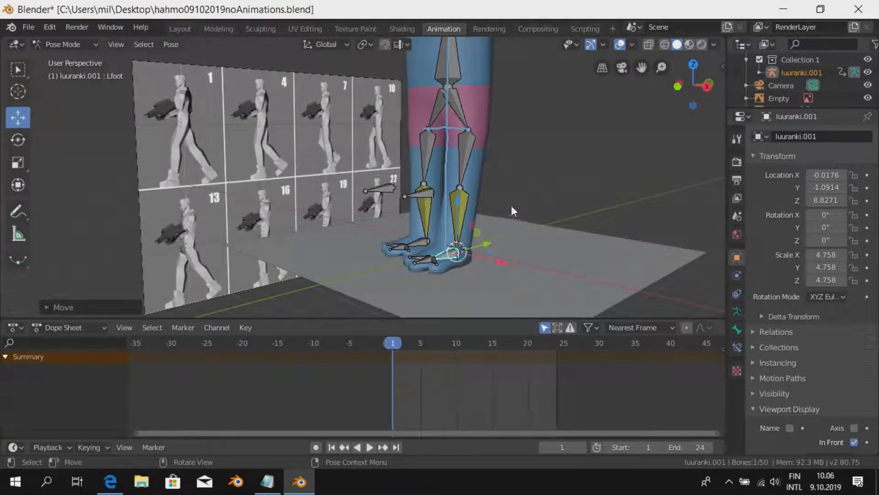
- In a right orthographic wireframe view, move the Lfoot bone further forward toward the front foot of reference pose 1
{"action": "left_click", "coordinate": [112, 44]}
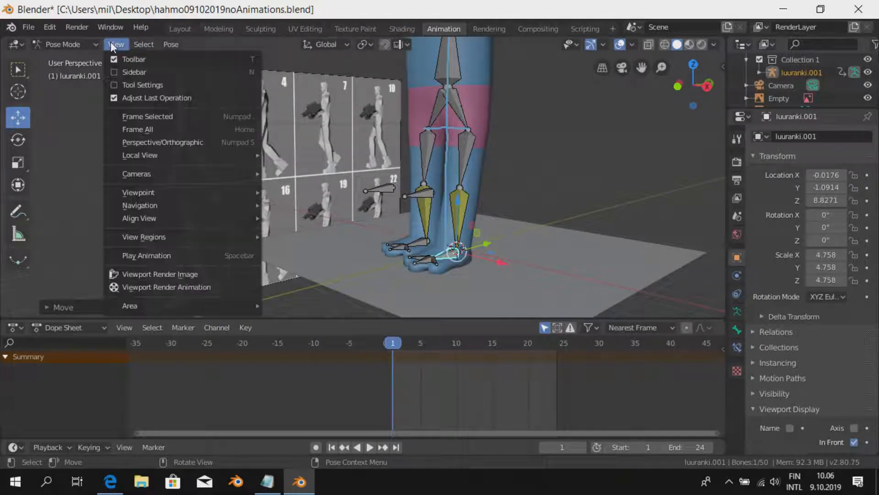
{"action": "mouse_move", "coordinate": [188, 193]}
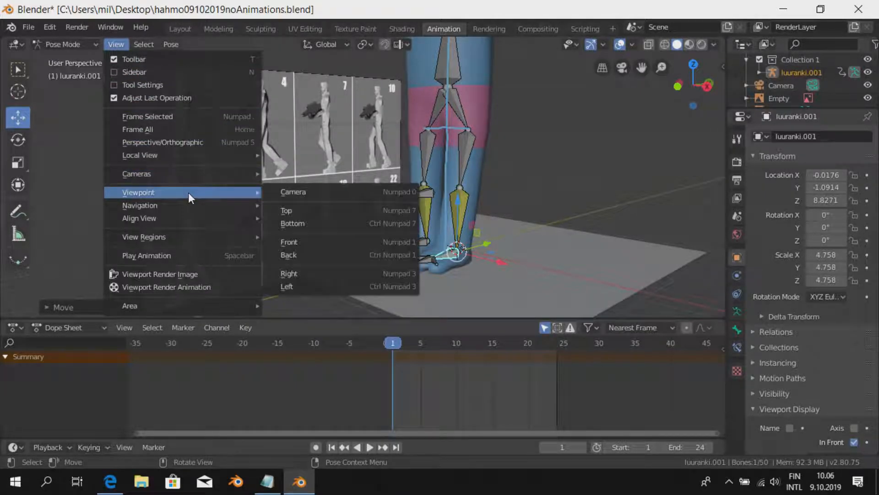
{"action": "left_click", "coordinate": [296, 273]}
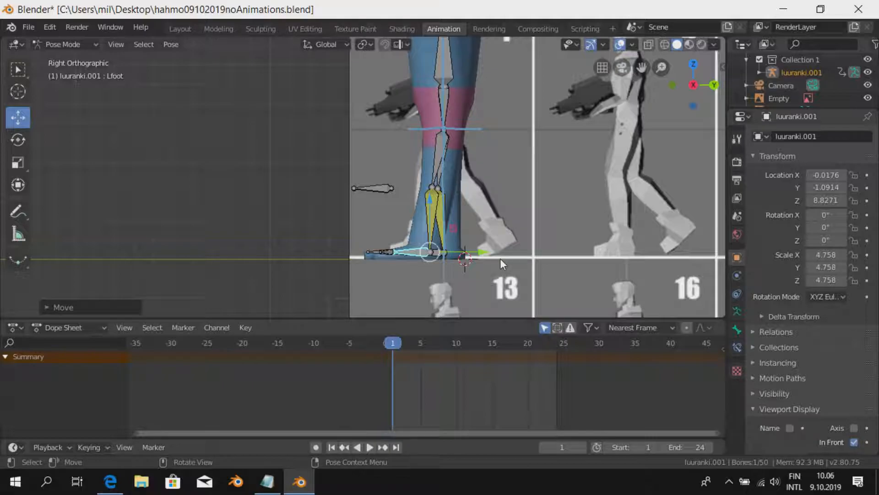
{"action": "key", "text": "shift+z"}
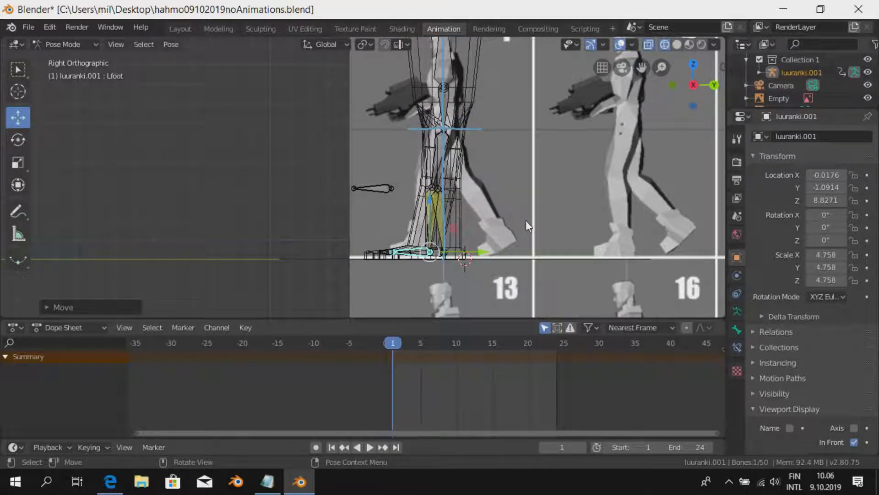
{"action": "scroll", "coordinate": [467, 212], "scroll_direction": "up", "scroll_amount": 3}
{"action": "left_click_drag", "start_coordinate": [444, 289], "coordinate": [389, 229]}
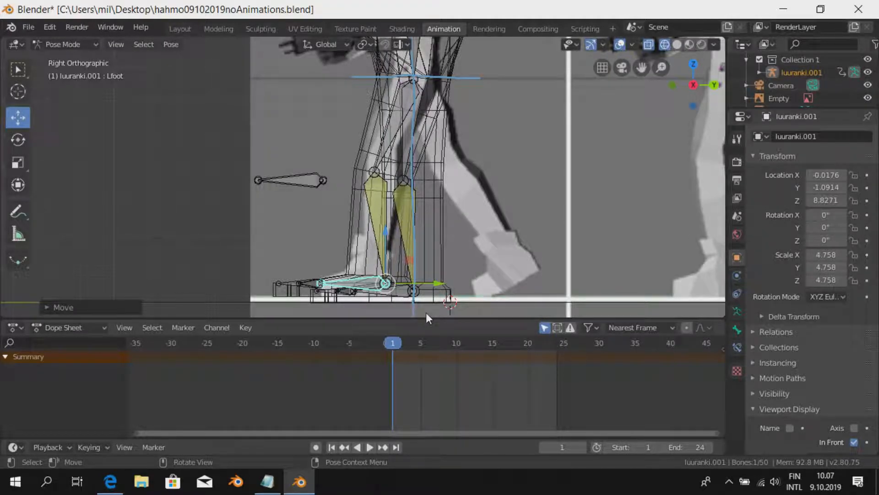
- Select the Rfoot bone and, in right orthographic view, move it backward and up to the rear ankle of reference pose 1
{"action": "middle_click_drag", "start_coordinate": [322, 276], "coordinate": [422, 294]}
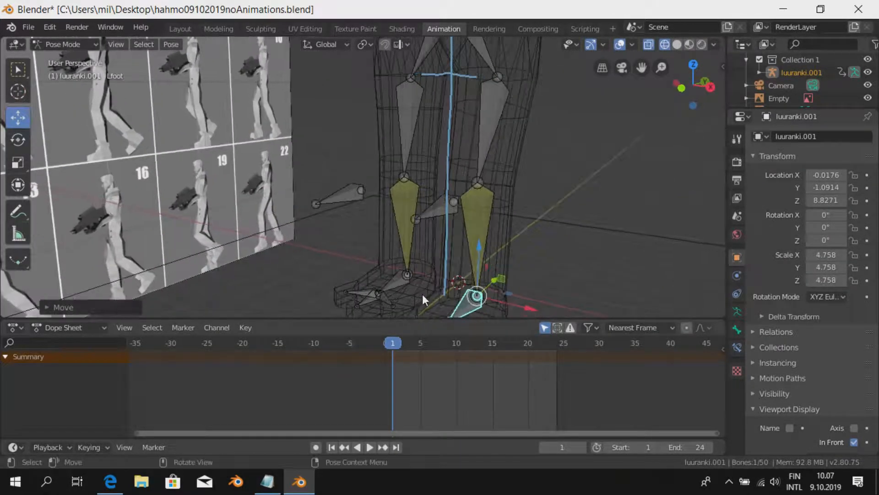
{"action": "scroll", "coordinate": [393, 270], "scroll_direction": "down", "scroll_amount": 3}
{"action": "left_click", "coordinate": [379, 235]}
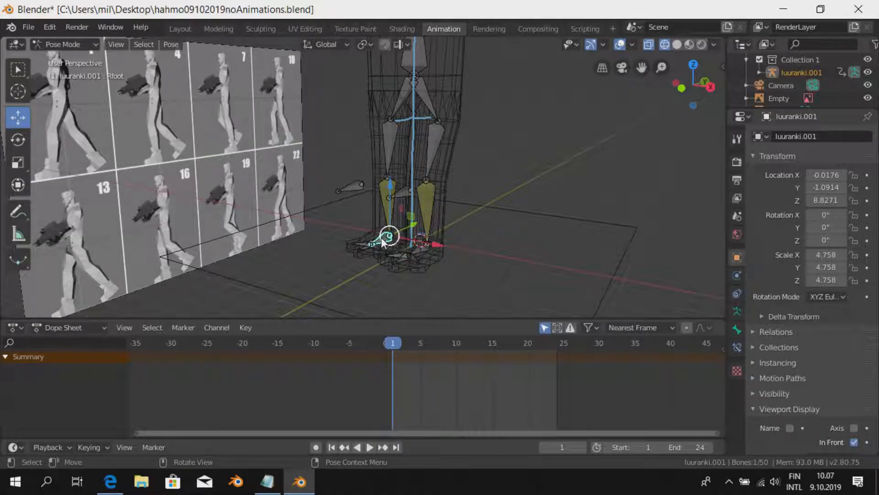
{"action": "middle_click_drag", "start_coordinate": [477, 224], "coordinate": [515, 269]}
{"action": "middle_click_drag", "start_coordinate": [505, 213], "coordinate": [469, 224]}
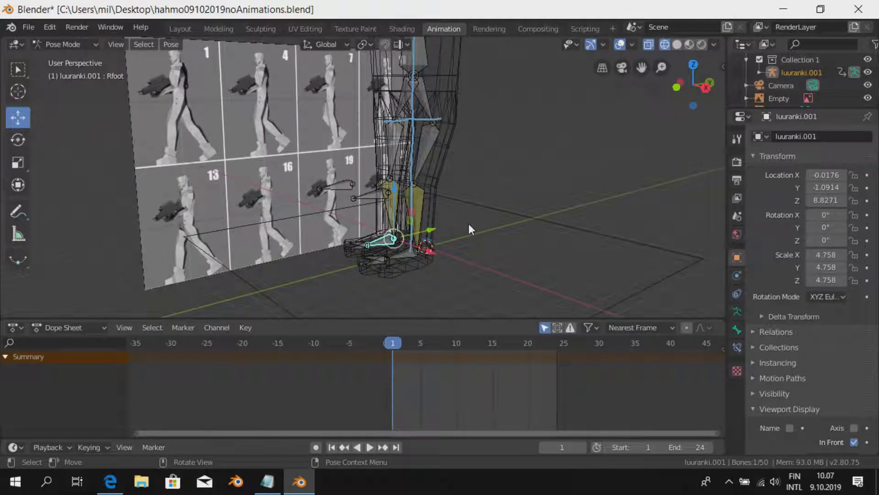
{"action": "left_click", "coordinate": [109, 46]}
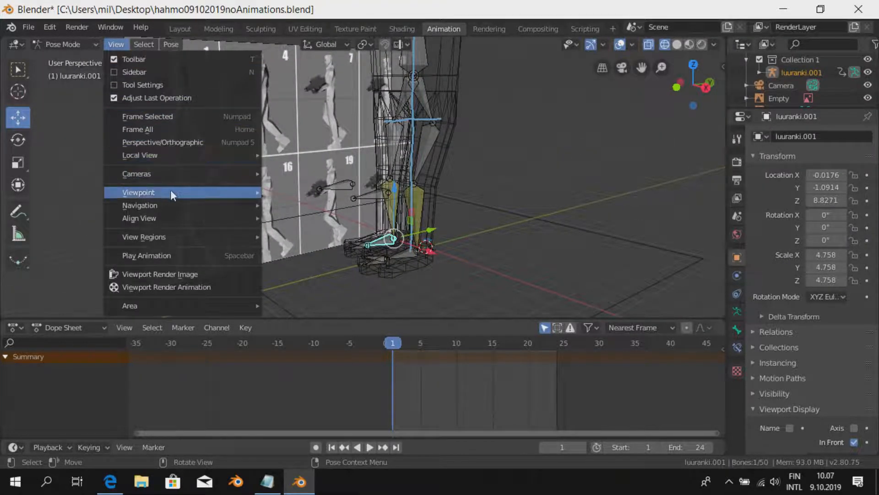
{"action": "mouse_move", "coordinate": [171, 192]}
{"action": "left_click", "coordinate": [307, 273]}
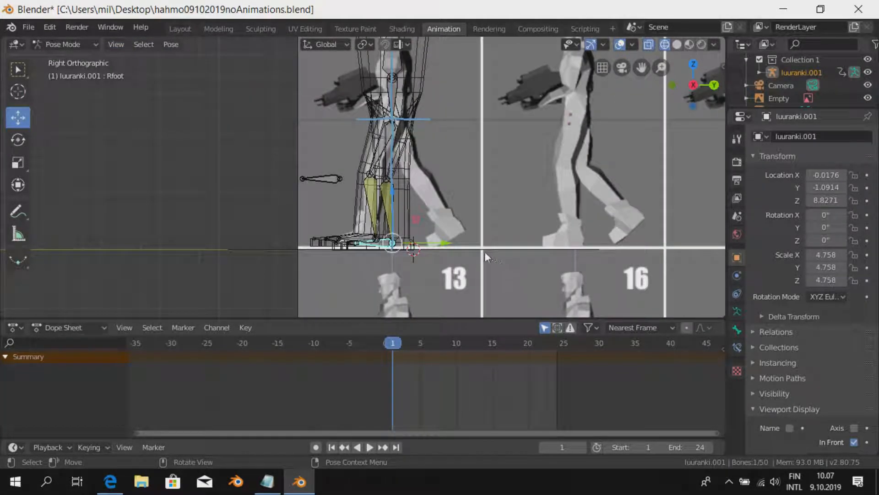
{"action": "scroll", "coordinate": [425, 233], "scroll_direction": "up", "scroll_amount": 5}
{"action": "key", "text": "g"}
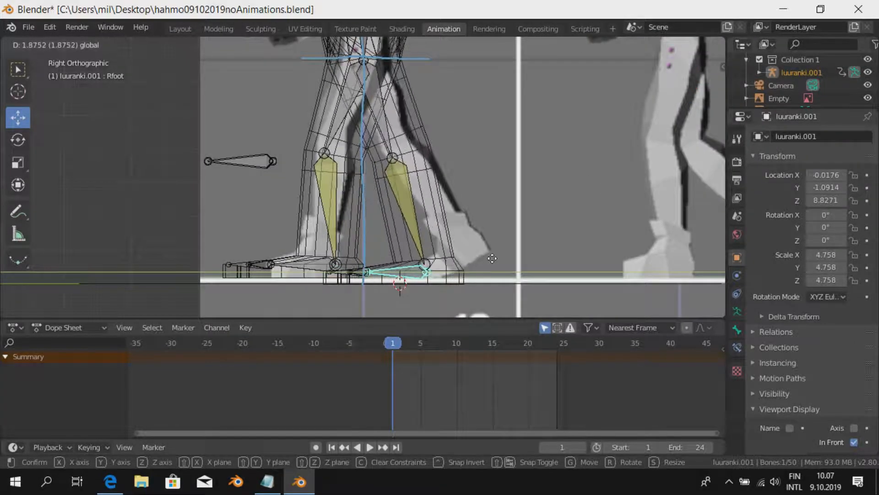
{"action": "left_click", "coordinate": [468, 223]}
{"action": "key", "text": "g"}
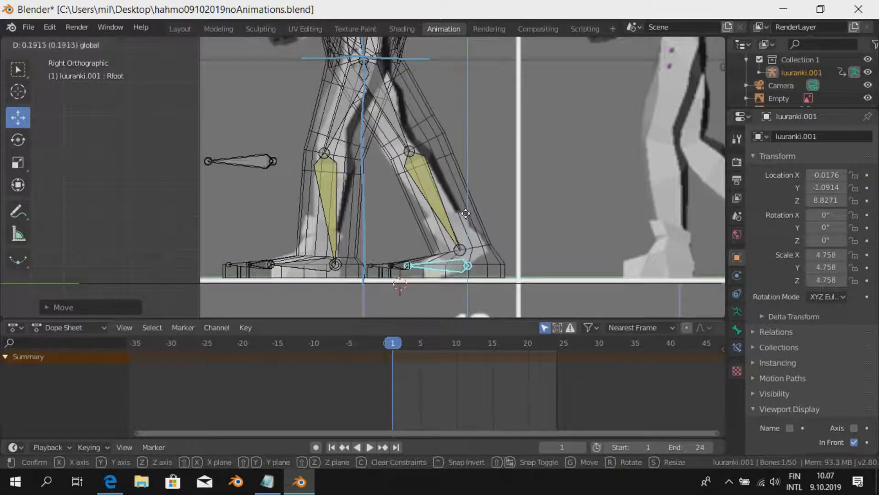
{"action": "left_click", "coordinate": [463, 190]}
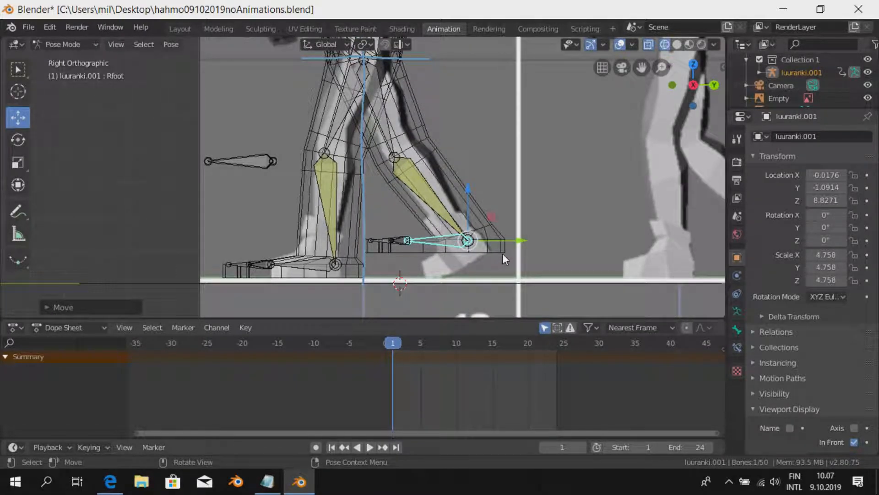
- Rotate the Rfoot bone about -35° and shift it slightly forward and down to match pose 1's rear foot
{"action": "key", "text": "r"}
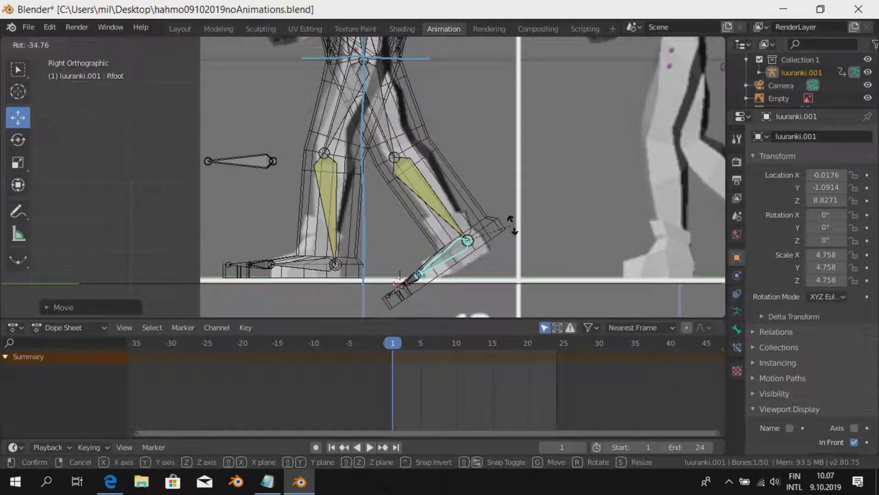
{"action": "left_click", "coordinate": [512, 227]}
{"action": "key", "text": "g"}
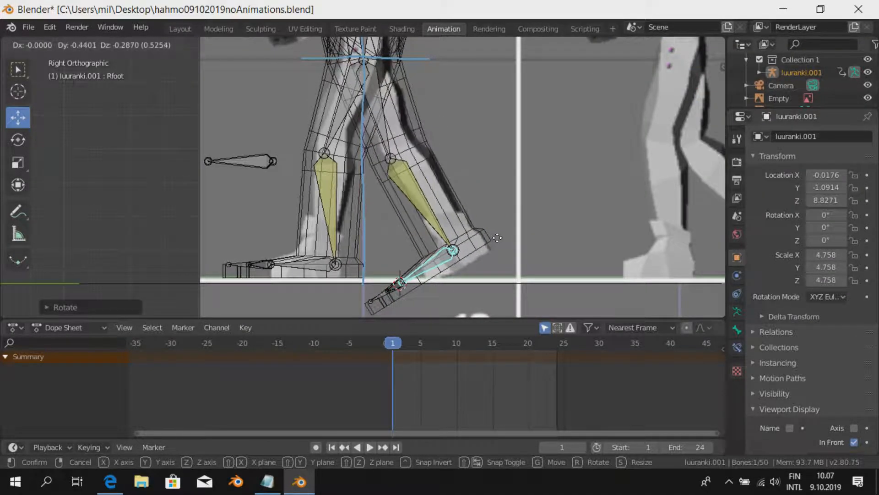
{"action": "left_click", "coordinate": [501, 234]}
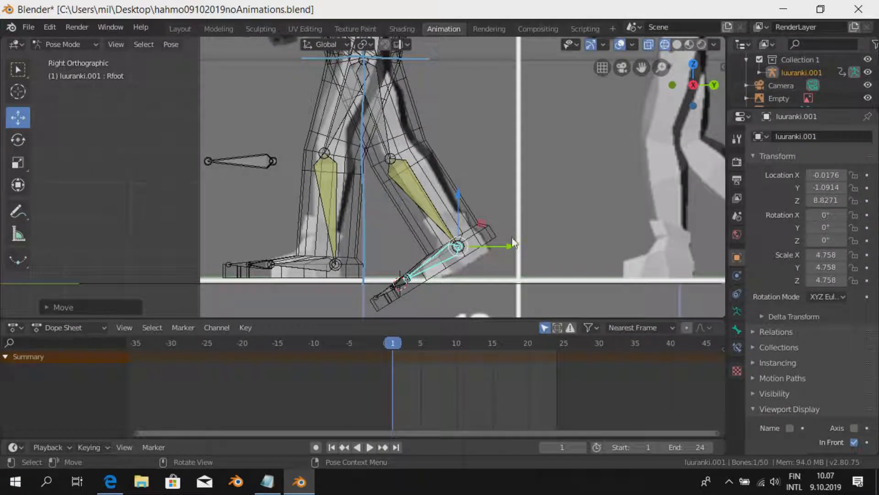
- Select only the right foot's toe bones and rotate them upward until they lie flat along the ground line
{"action": "key", "text": "alt+a"}
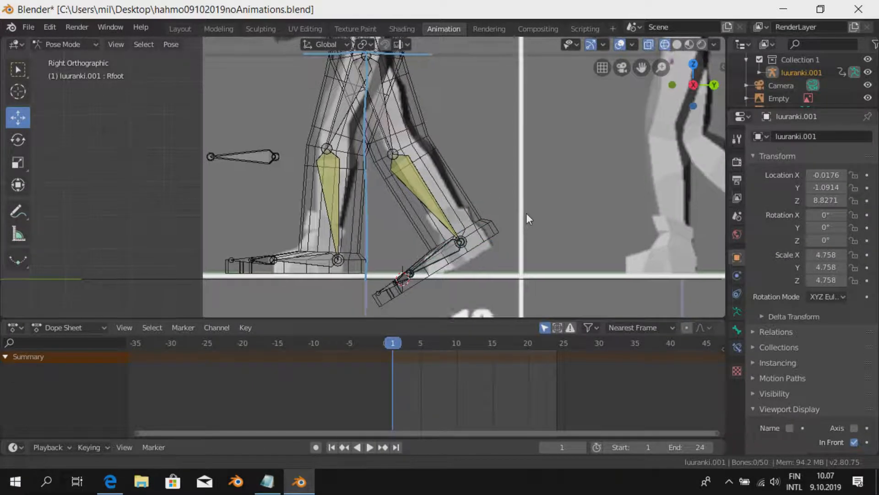
{"action": "middle_click_drag", "start_coordinate": [527, 213], "coordinate": [537, 187], "text": "shift"}
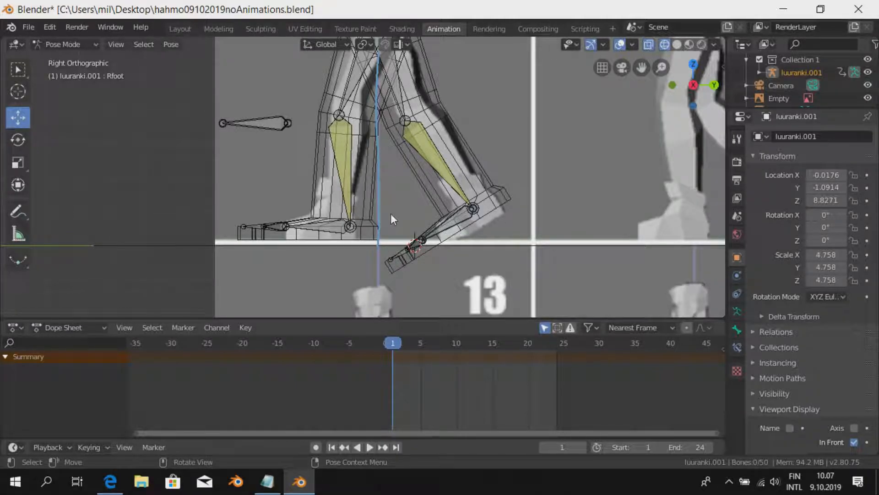
{"action": "key", "text": "b"}
{"action": "left_click_drag", "start_coordinate": [386, 216], "coordinate": [418, 277]}
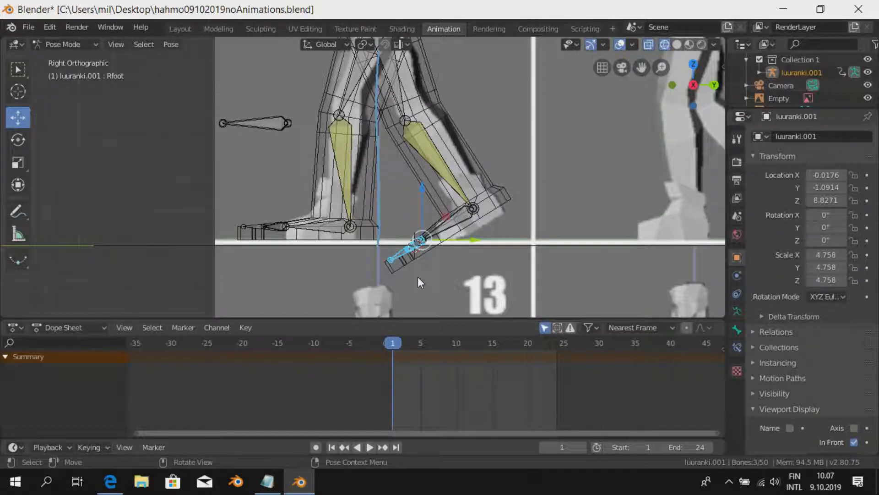
{"action": "key", "text": "r"}
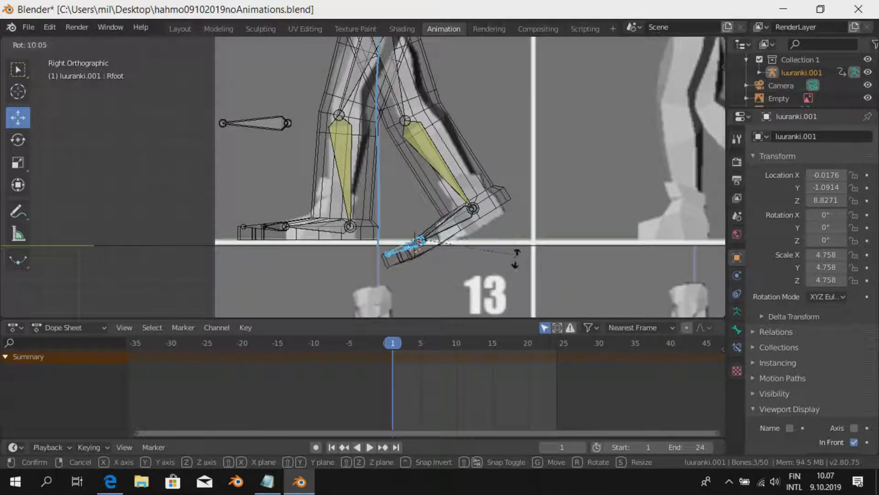
{"action": "left_click", "coordinate": [505, 279]}
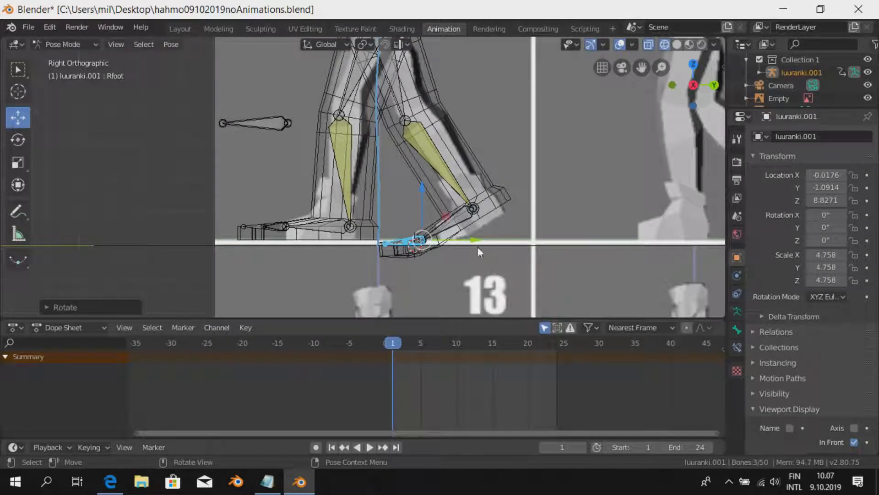
- Raise the Rfoot bone about 0.27 along Z, and nudge it further back and up so the toes rest on the ground line
{"action": "left_click", "coordinate": [460, 218]}
{"action": "key", "text": "g"}
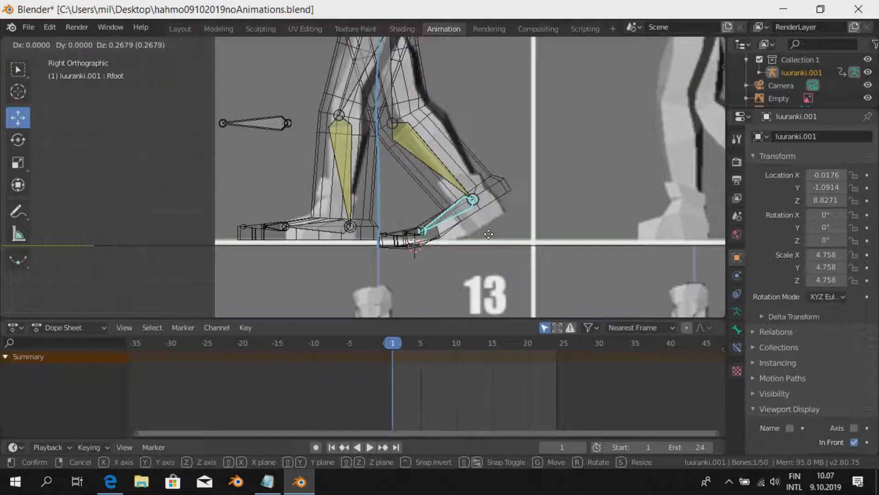
{"action": "left_click", "coordinate": [488, 234]}
{"action": "key", "text": "g"}
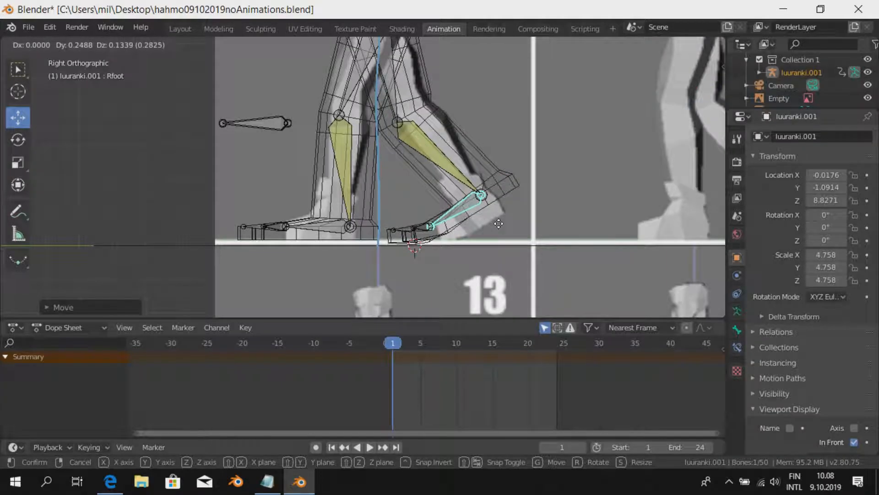
{"action": "left_click", "coordinate": [501, 225]}
- Select all of the armature's bones and insert a LocRot keyframe for pose 1 at frame 1
{"action": "scroll", "coordinate": [501, 223], "scroll_direction": "down", "scroll_amount": 2}
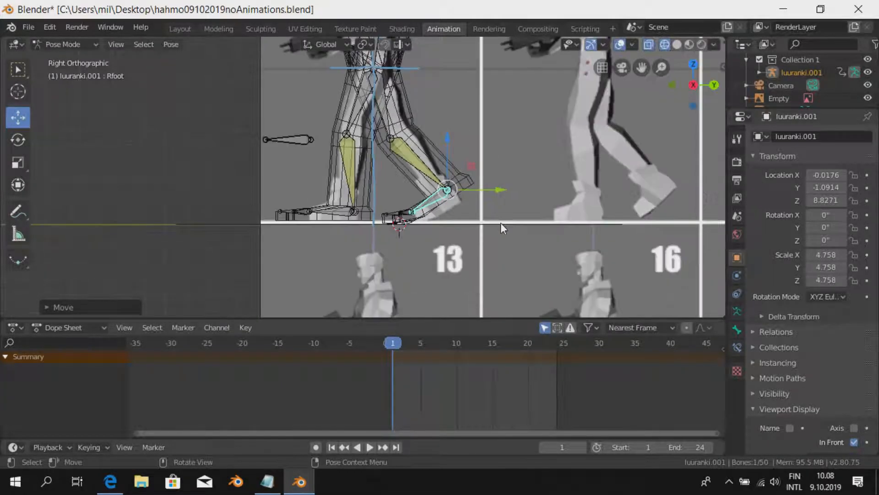
{"action": "middle_click_drag", "start_coordinate": [471, 218], "coordinate": [460, 279], "text": "shift"}
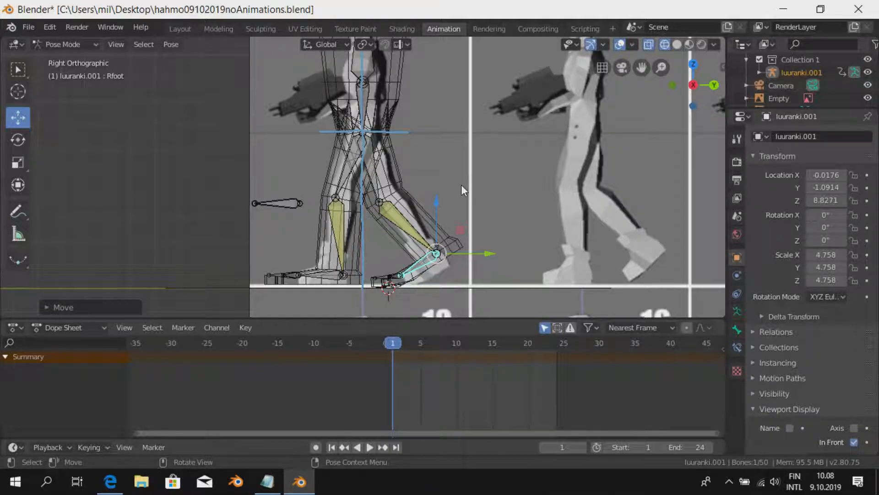
{"action": "key", "text": "a"}
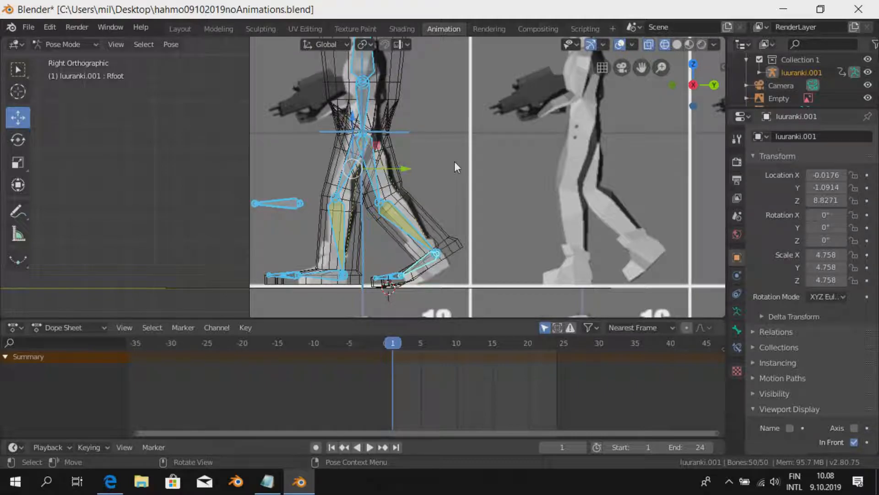
{"action": "key", "text": "i"}
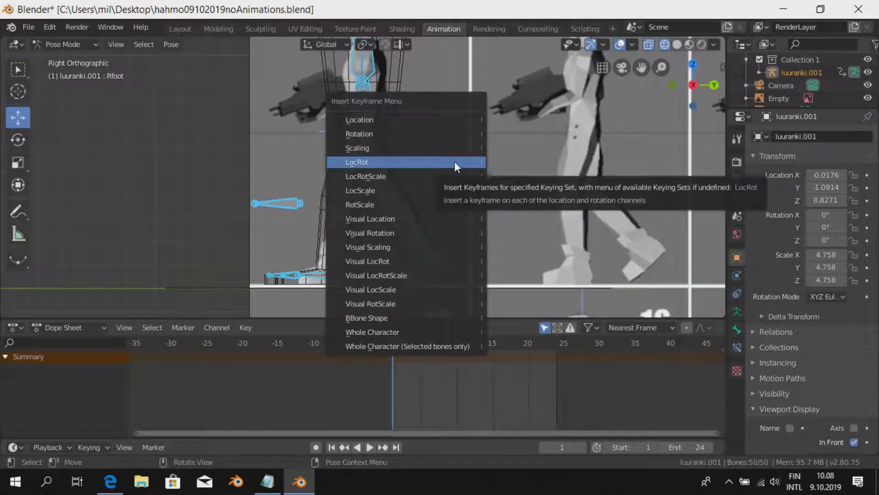
{"action": "left_click", "coordinate": [375, 161]}
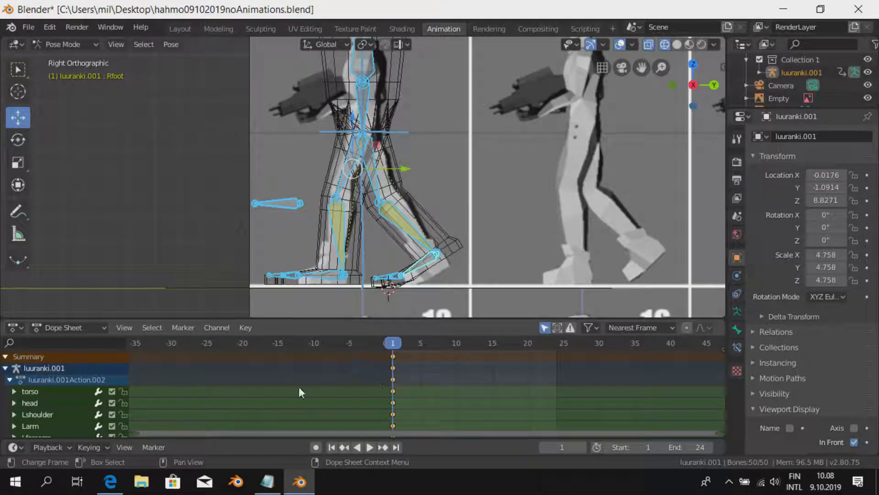
- Go to frame 4 and move the reference image about -9.4 along Y so pose 4 sits behind the character
{"action": "scroll", "coordinate": [482, 156], "scroll_direction": "down", "scroll_amount": 2}
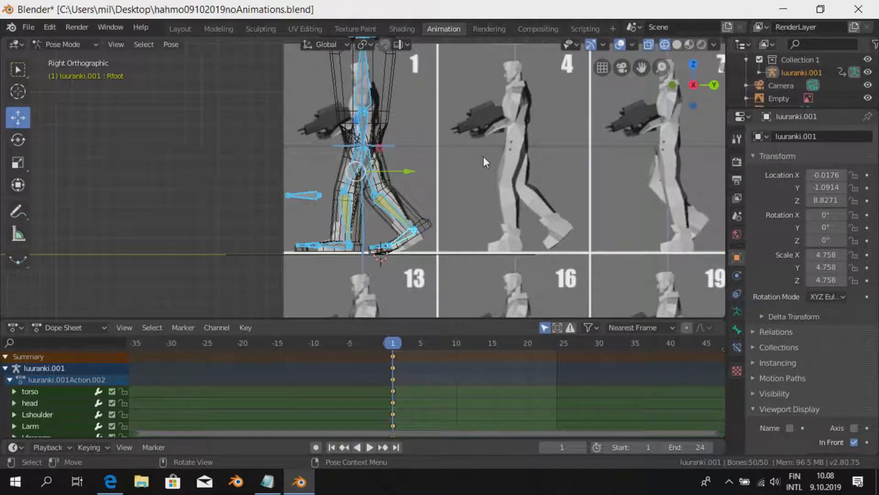
{"action": "left_click_drag", "start_coordinate": [403, 349], "coordinate": [413, 347]}
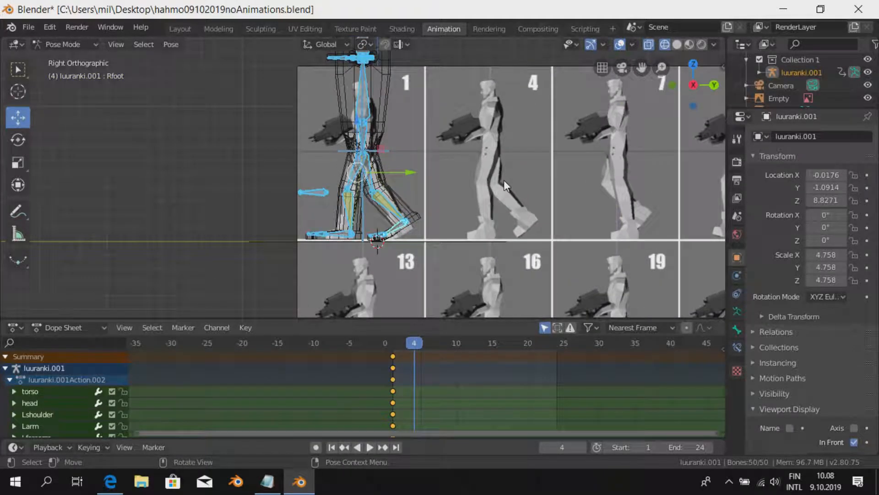
{"action": "left_click", "coordinate": [526, 152]}
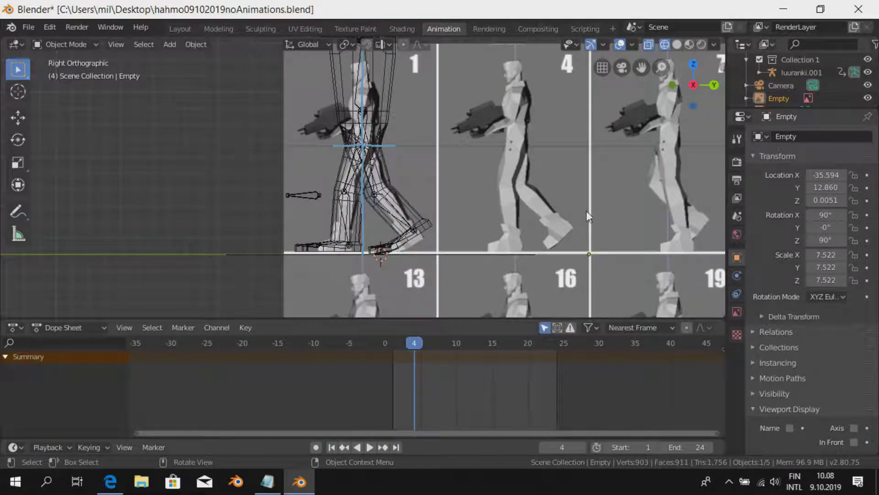
{"action": "key", "text": "g"}
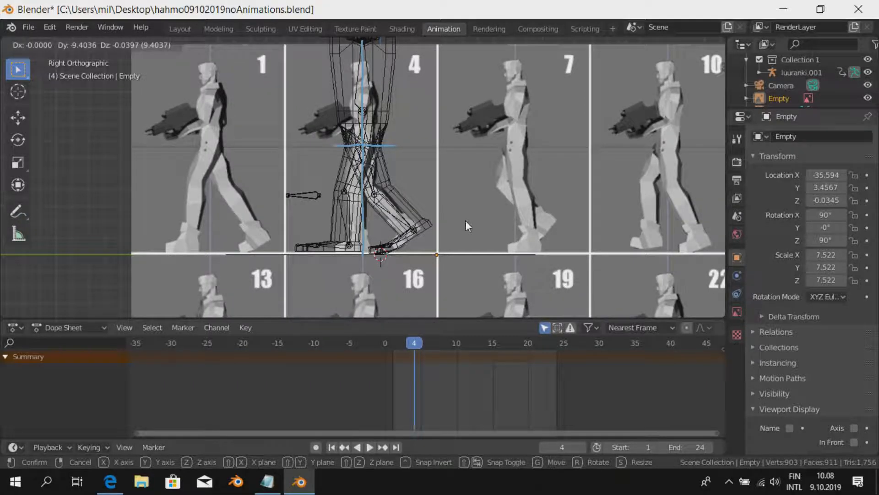
{"action": "left_click", "coordinate": [465, 221]}
- Select the Rfoot bone and move it forward and slightly up toward pose 4's rear ankle
{"action": "scroll", "coordinate": [457, 242], "scroll_direction": "up", "scroll_amount": 2}
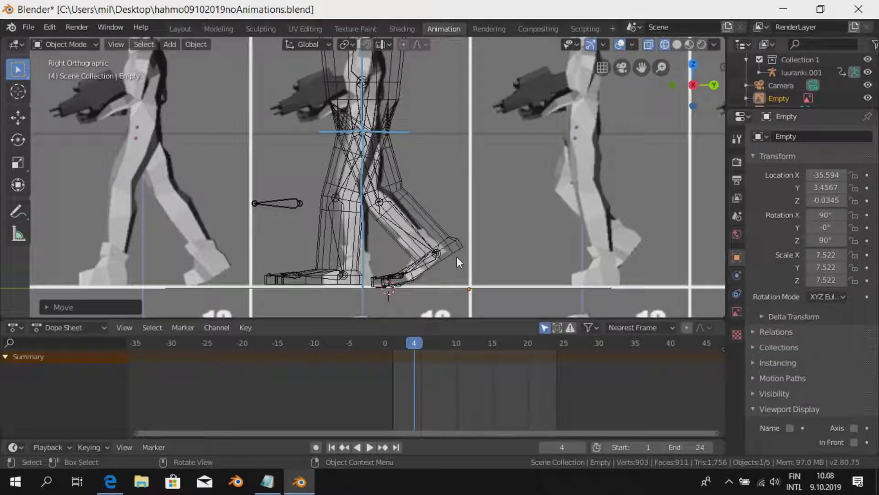
{"action": "scroll", "coordinate": [436, 278], "scroll_direction": "up", "scroll_amount": 1}
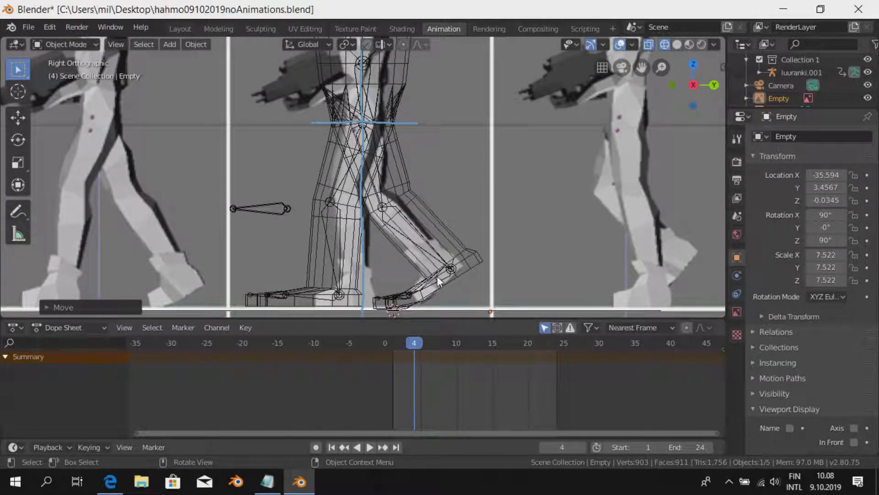
{"action": "left_click", "coordinate": [440, 276]}
{"action": "key", "text": "g"}
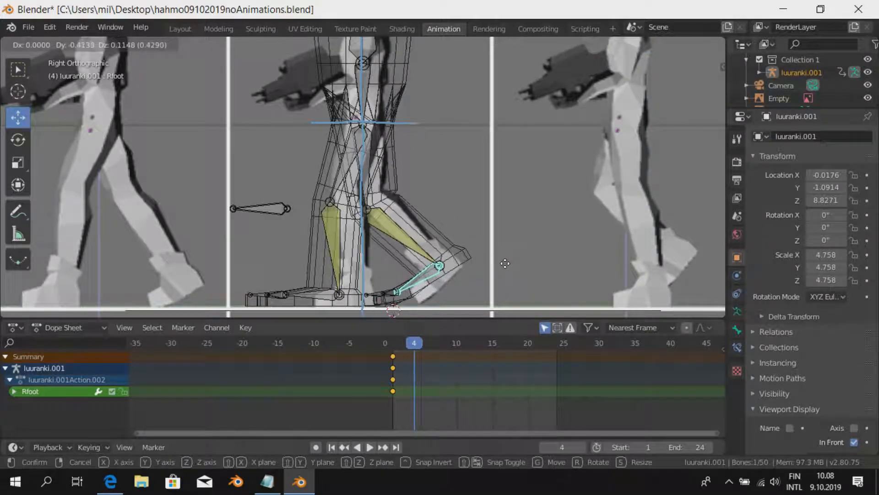
{"action": "left_click", "coordinate": [500, 262]}
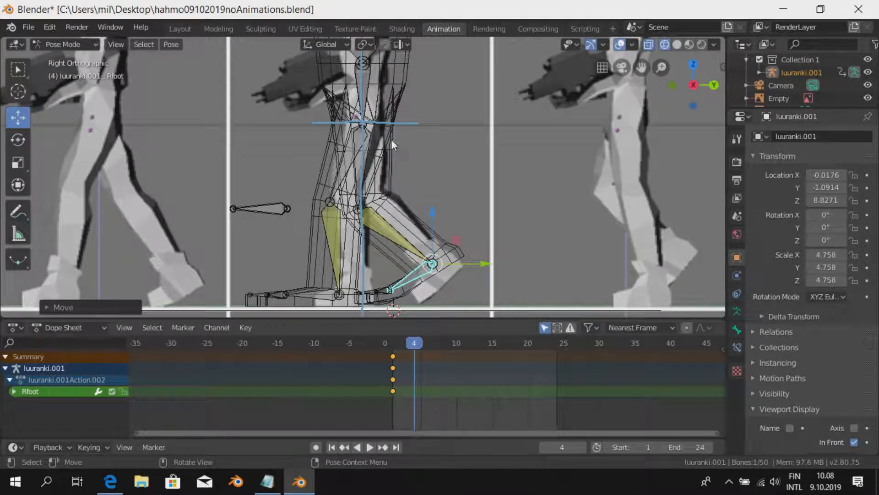
{"action": "key", "text": "g"}
{"action": "left_click", "coordinate": [511, 282]}
- Rotate the Rfoot bone about -12°, and shift it about 0.2 back and 0.28 up to match pose 4's rear foot
{"action": "key", "text": "r"}
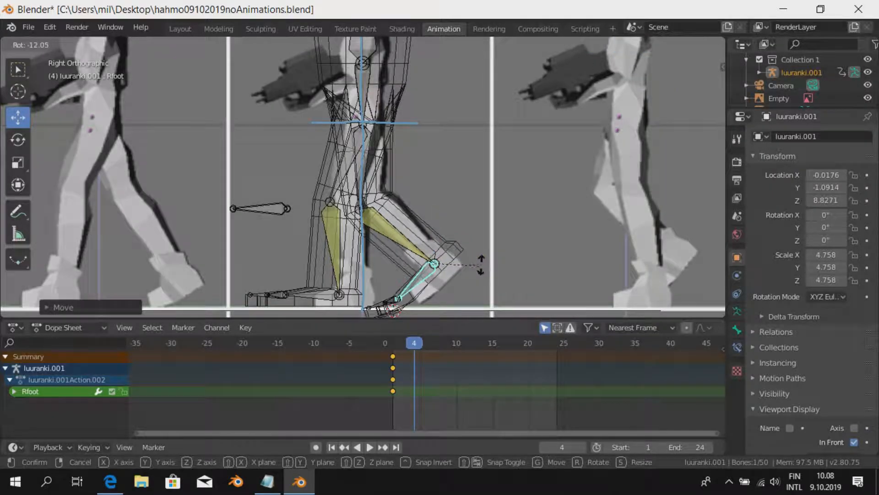
{"action": "left_click", "coordinate": [480, 269]}
{"action": "key", "text": "g"}
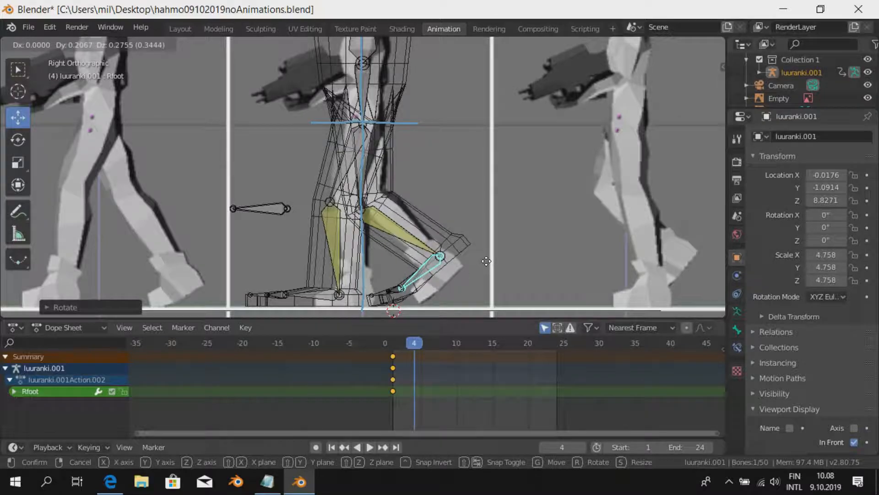
{"action": "left_click", "coordinate": [459, 264]}
- Select the Lfoot bone and slide it backward along Y to match pose 4's planted foot
{"action": "middle_click_drag", "start_coordinate": [453, 272], "coordinate": [481, 244], "text": "shift"}
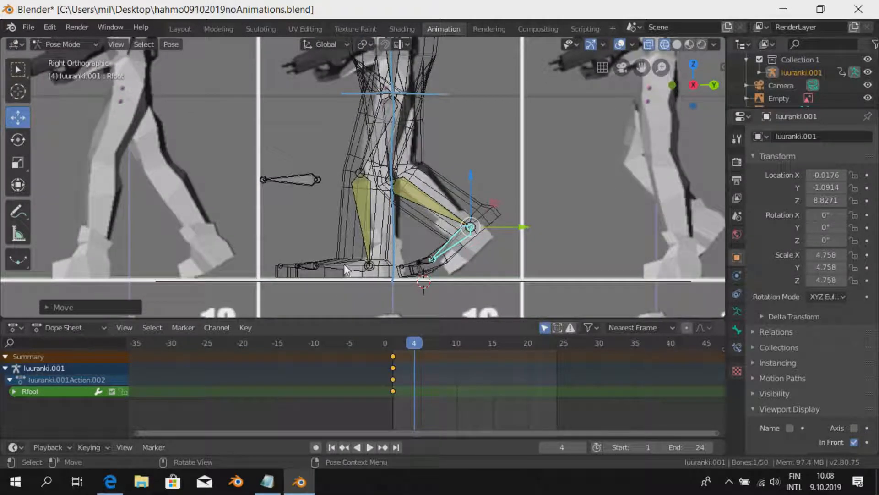
{"action": "left_click", "coordinate": [344, 264]}
{"action": "key", "text": "g"}
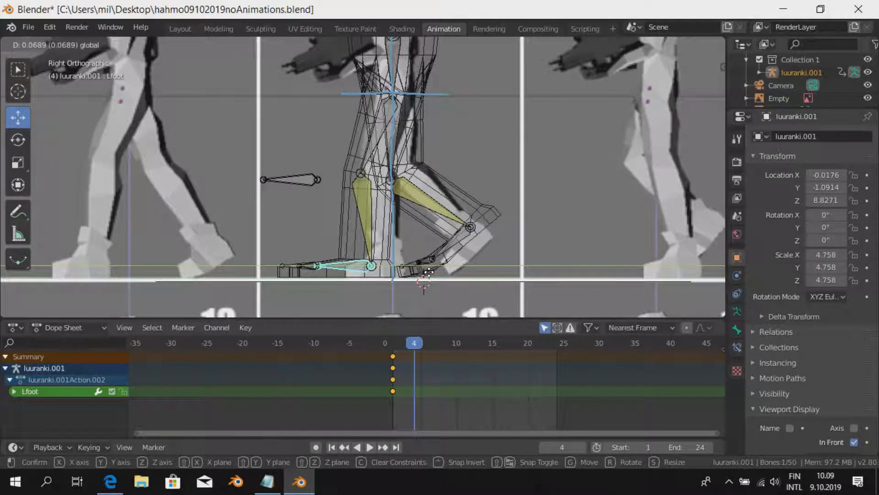
{"action": "left_click", "coordinate": [455, 281]}
- Select all bones and insert a LocRot keyframe for pose 4 at frame 4
{"action": "scroll", "coordinate": [496, 231], "scroll_direction": "down", "scroll_amount": 5}
{"action": "key", "text": "a"}
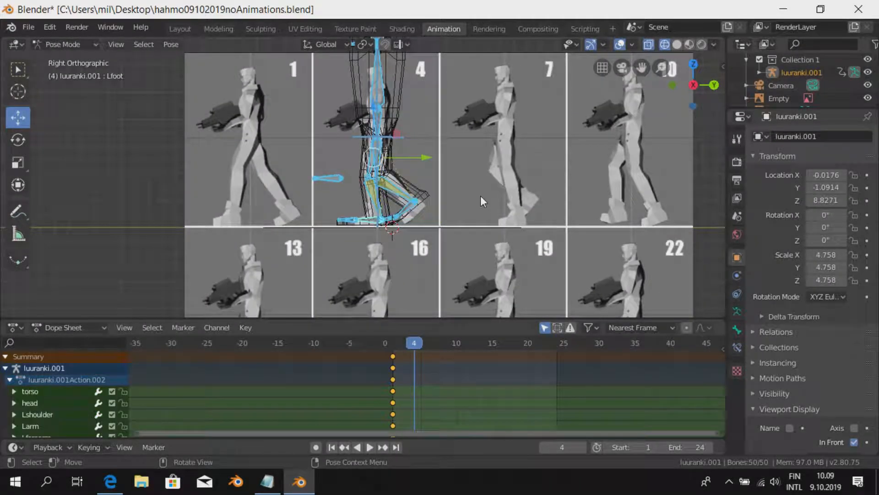
{"action": "key", "text": "i"}
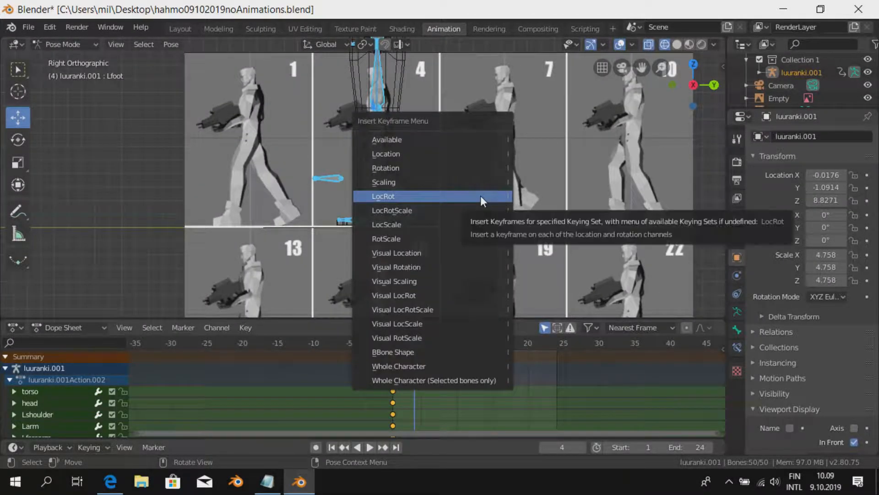
{"action": "left_click", "coordinate": [465, 196]}
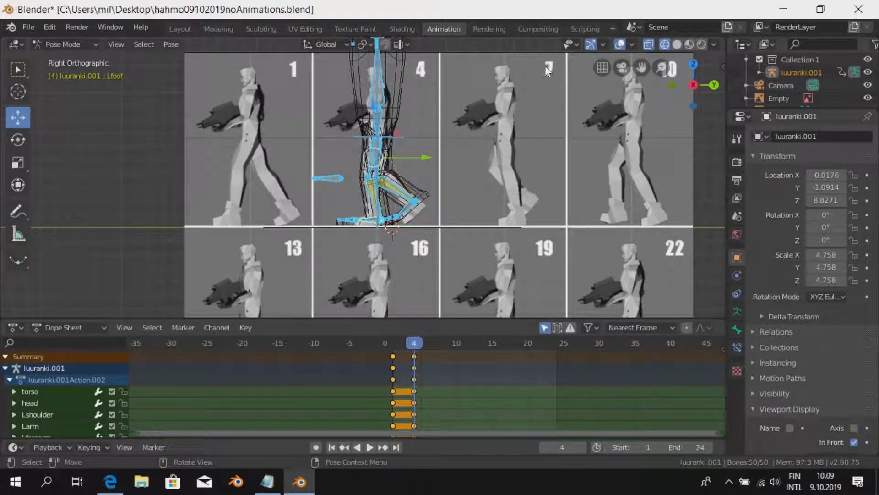
- Go to frame 7 and shift the reference image about -9.43 along Y, aligning pose 7 and its ground line with the character
{"action": "left_click_drag", "start_coordinate": [416, 344], "coordinate": [435, 345]}
{"action": "left_click", "coordinate": [493, 202]}
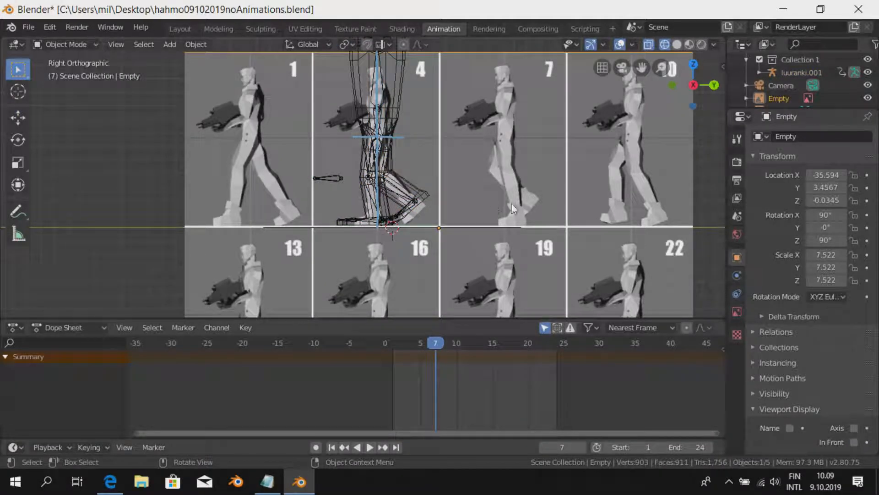
{"action": "key", "text": "g"}
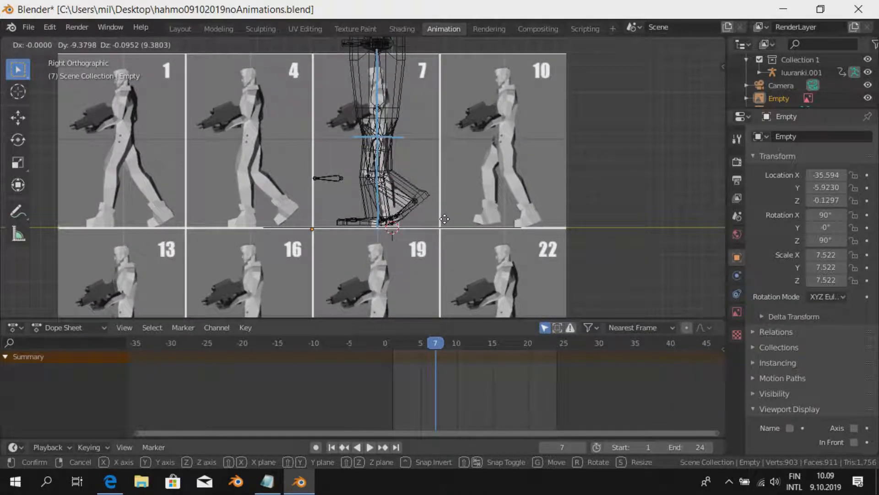
{"action": "left_click", "coordinate": [440, 209]}
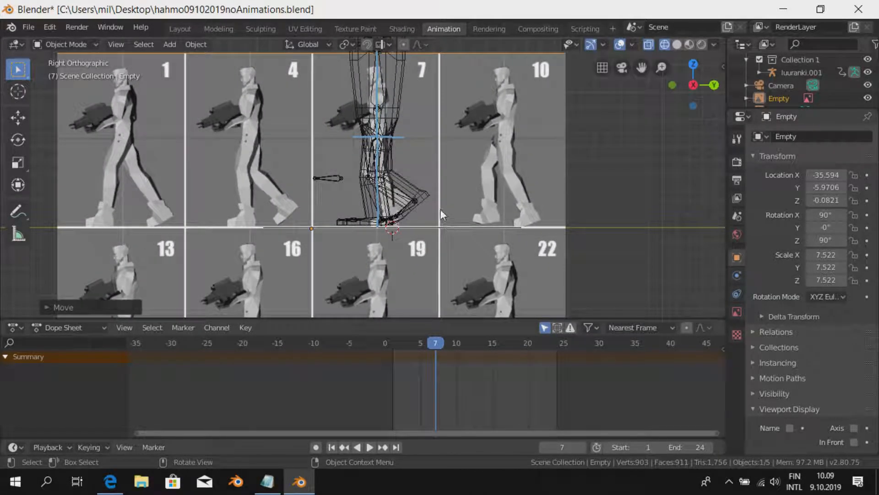
{"action": "scroll", "coordinate": [444, 210], "scroll_direction": "up", "scroll_amount": 4}
{"action": "key", "text": "g"}
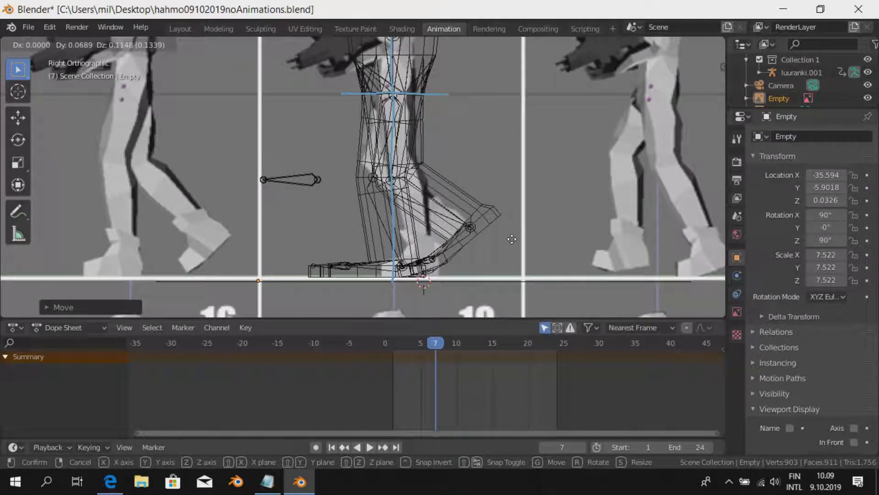
{"action": "left_click", "coordinate": [510, 238]}
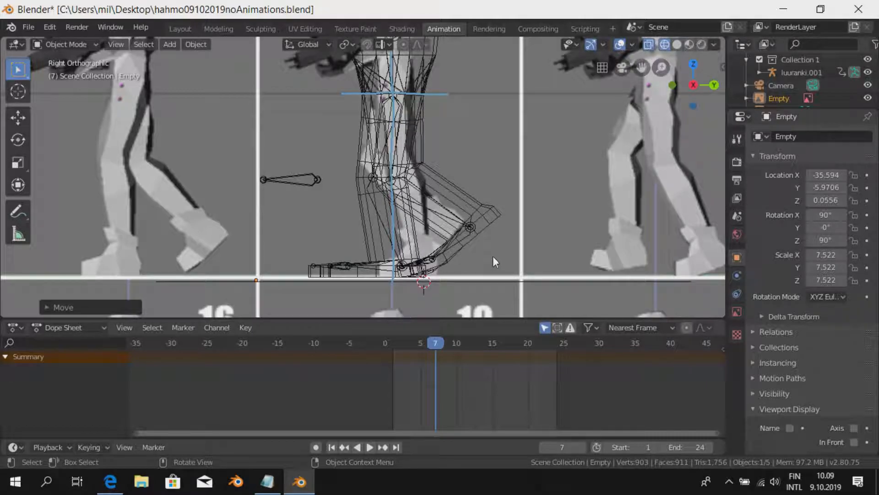
- Select the Rfoot bone in Pose Mode and move it forward to pose 7's raised rear foot
{"action": "left_click", "coordinate": [464, 237]}
{"action": "key", "text": "ctrl+Tab"}
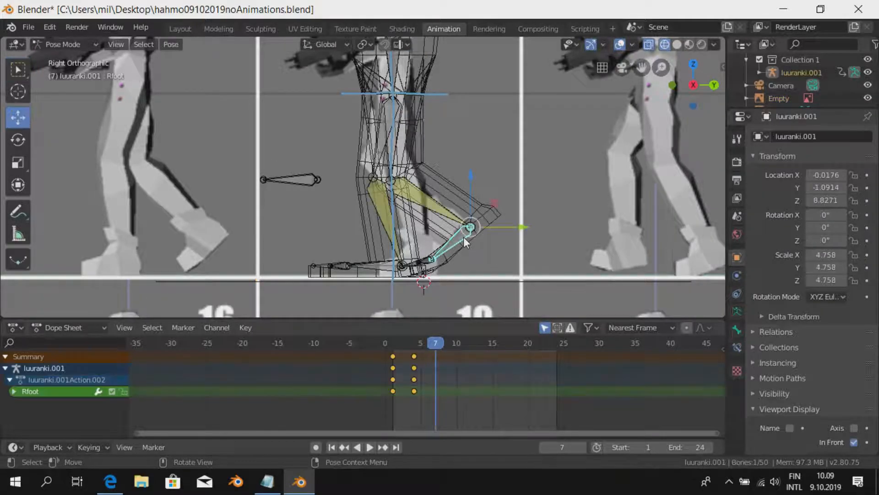
{"action": "key", "text": "g"}
{"action": "left_click", "coordinate": [512, 243]}
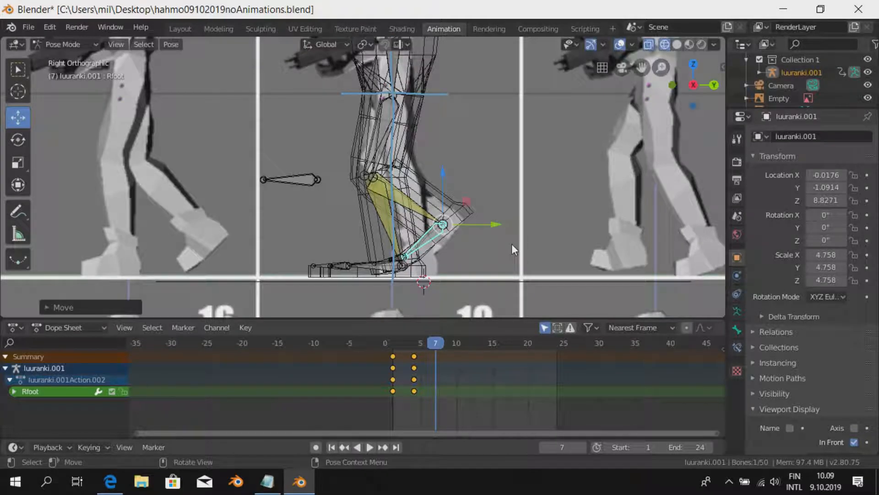
- Select the Lfoot bone and, in right orthographic view, move it about 0.92 backward along Y under pose 7's planted foot
{"action": "middle_click_drag", "start_coordinate": [455, 254], "coordinate": [535, 267]}
{"action": "left_click", "coordinate": [458, 277]}
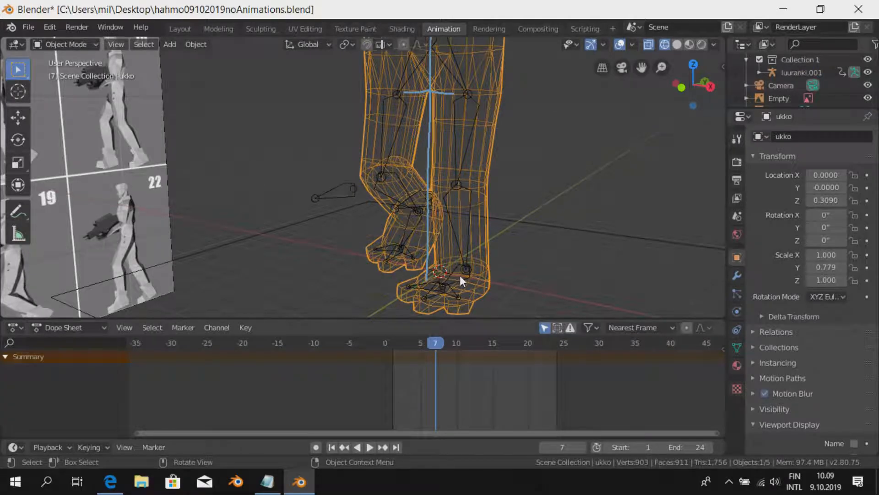
{"action": "left_click", "coordinate": [460, 276]}
{"action": "left_click", "coordinate": [455, 272]}
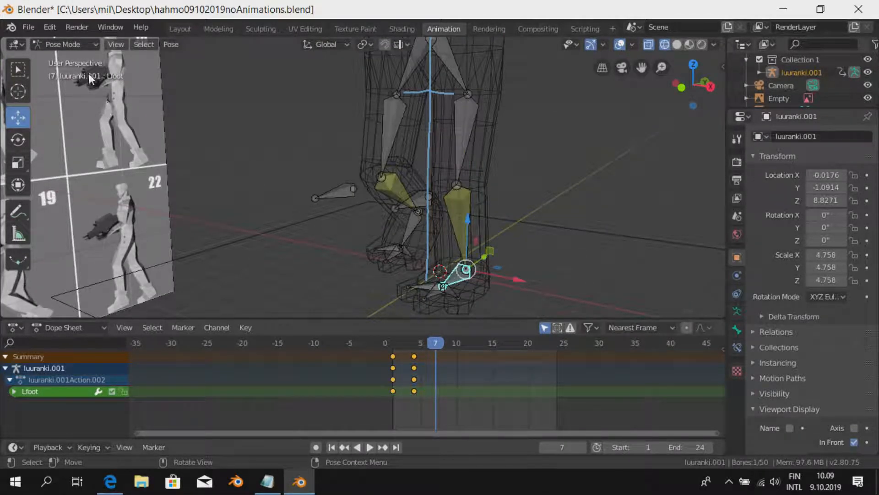
{"action": "left_click", "coordinate": [116, 44]}
{"action": "mouse_move", "coordinate": [166, 191]}
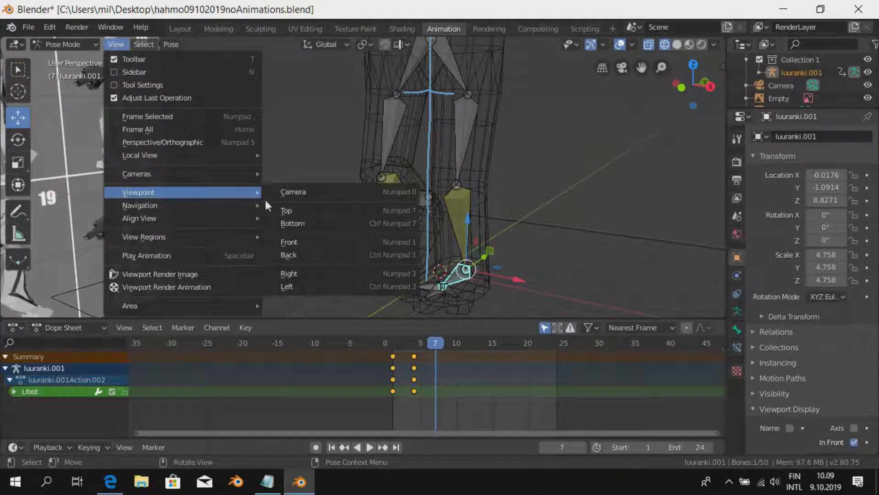
{"action": "left_click", "coordinate": [306, 276]}
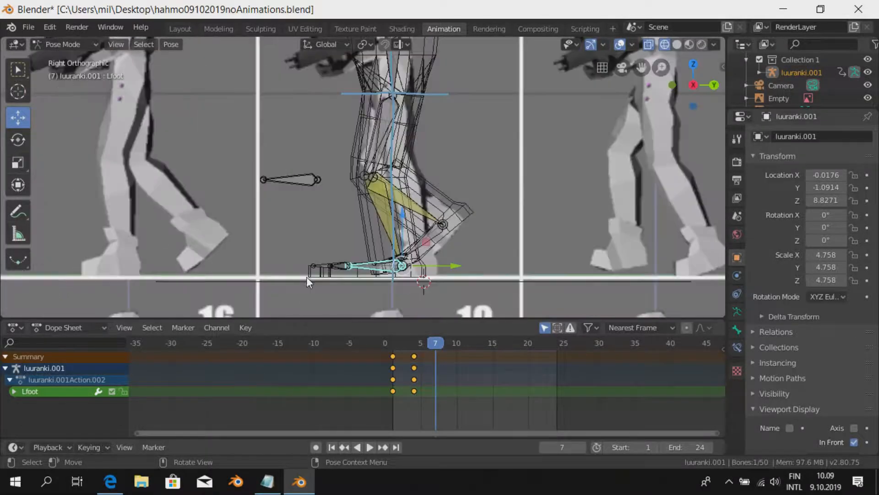
{"action": "key", "text": "g"}
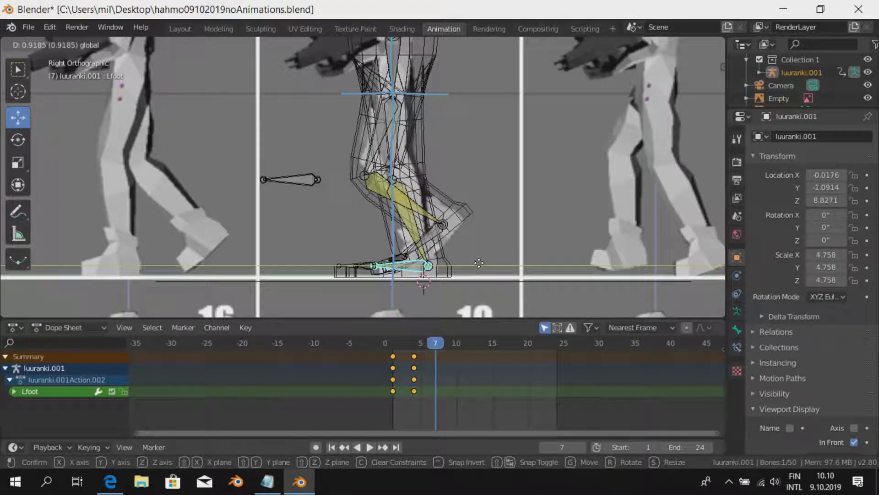
{"action": "left_click", "coordinate": [479, 262]}
- Select all bones and insert a LocRot keyframe for pose 7 at frame 7
{"action": "scroll", "coordinate": [491, 213], "scroll_direction": "down", "scroll_amount": 3}
{"action": "key", "text": "a"}
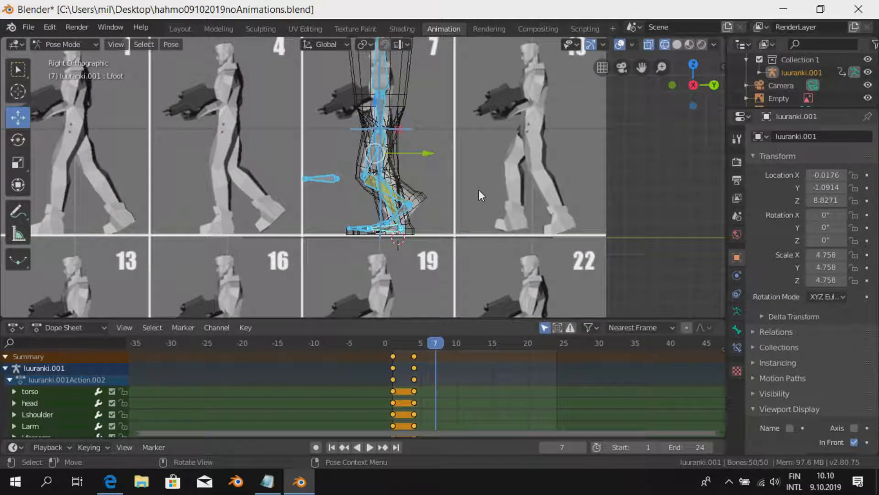
{"action": "key", "text": "i"}
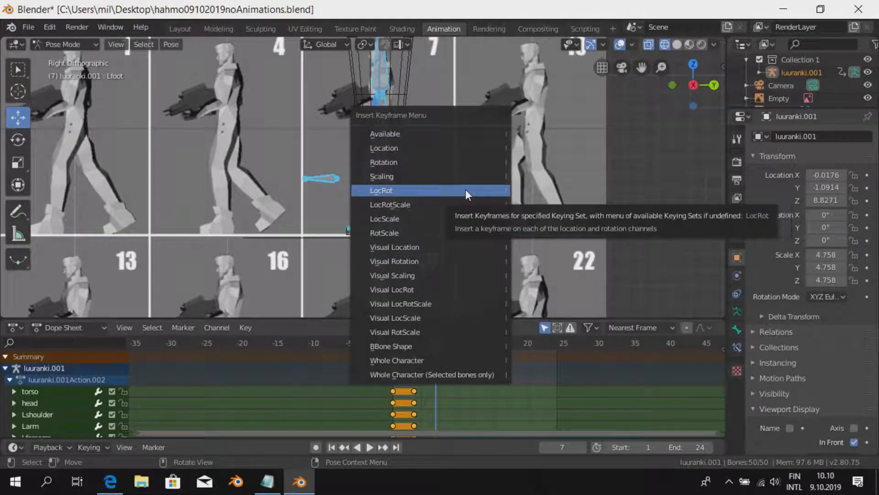
{"action": "left_click", "coordinate": [465, 190]}
{"action": "scroll", "coordinate": [488, 166], "scroll_direction": "down", "scroll_amount": 1}
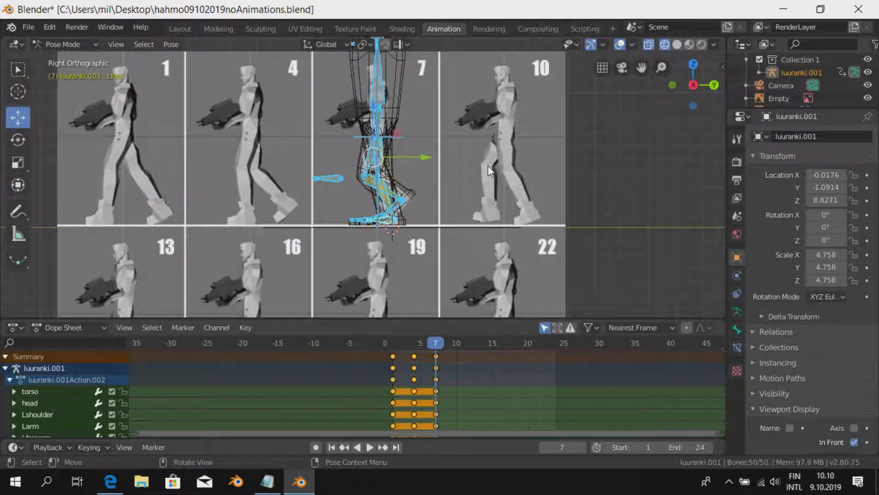
- Go to frame 10 and shift the reference image about -9.38 along Y, aligning pose 10 and its ground line with the character
{"action": "mouse_move", "coordinate": [447, 344]}
{"action": "left_mouse_down"}
{"action": "mouse_move", "coordinate": [462, 346]}
{"action": "mouse_move", "coordinate": [456, 342]}
{"action": "left_mouse_up"}
{"action": "left_click", "coordinate": [497, 208]}
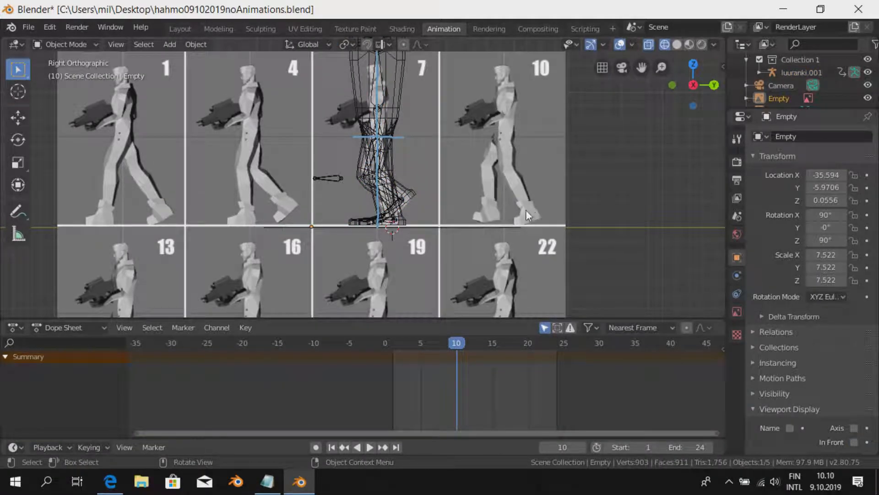
{"action": "key", "text": "g"}
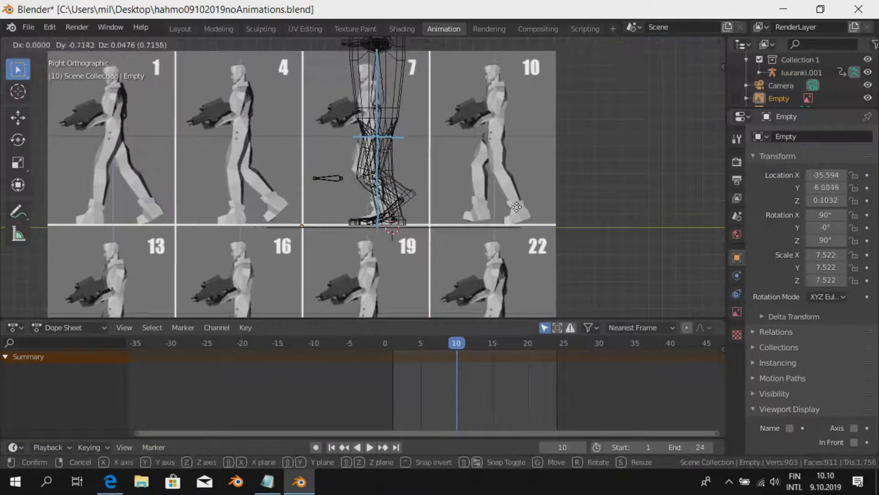
{"action": "left_click", "coordinate": [405, 209]}
{"action": "scroll", "coordinate": [408, 207], "scroll_direction": "up", "scroll_amount": 3}
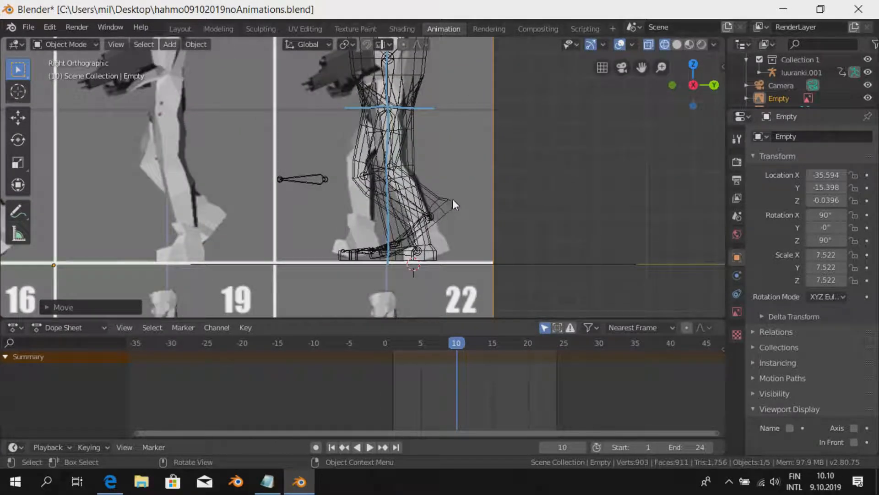
{"action": "scroll", "coordinate": [458, 202], "scroll_direction": "up", "scroll_amount": 1}
{"action": "key", "text": "g"}
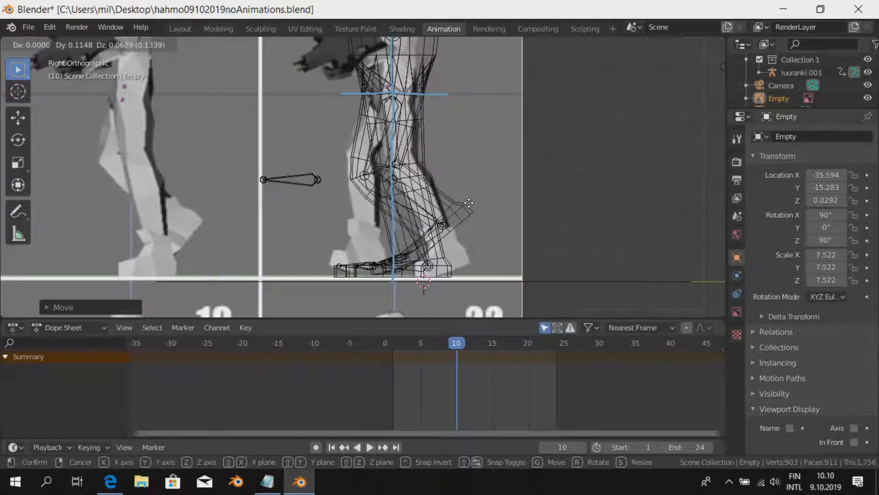
{"action": "left_click", "coordinate": [457, 251]}
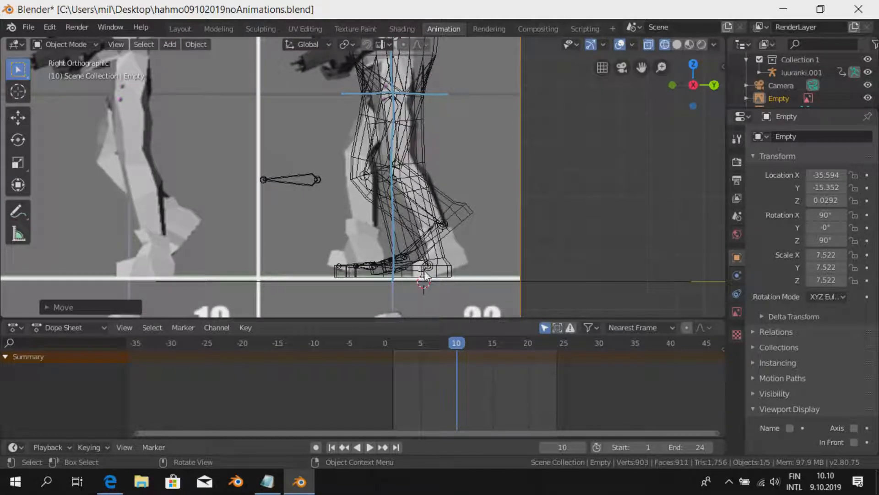
- In right orthographic view, move the Lfoot bone about 0.69 along Y and 0.22 along Z, and tilt it slightly for pose 10's rear foot
{"action": "middle_click_drag", "start_coordinate": [402, 241], "coordinate": [436, 244]}
{"action": "left_click", "coordinate": [437, 244]}
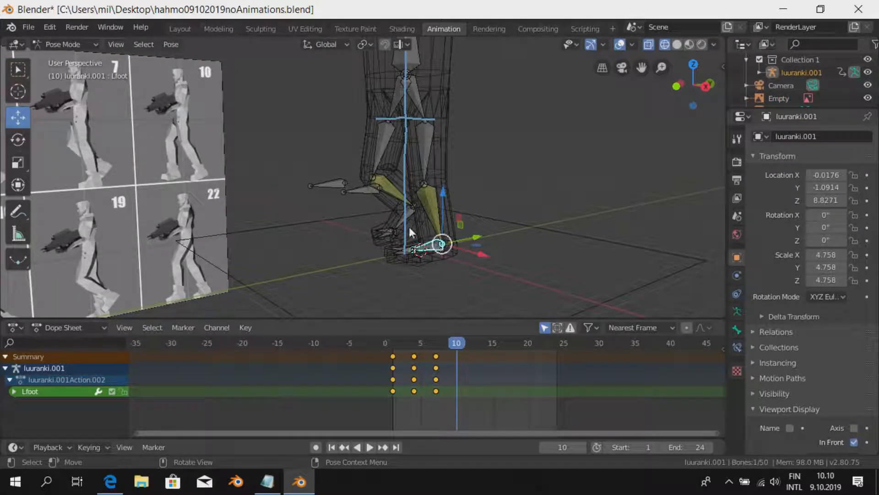
{"action": "left_click", "coordinate": [115, 44]}
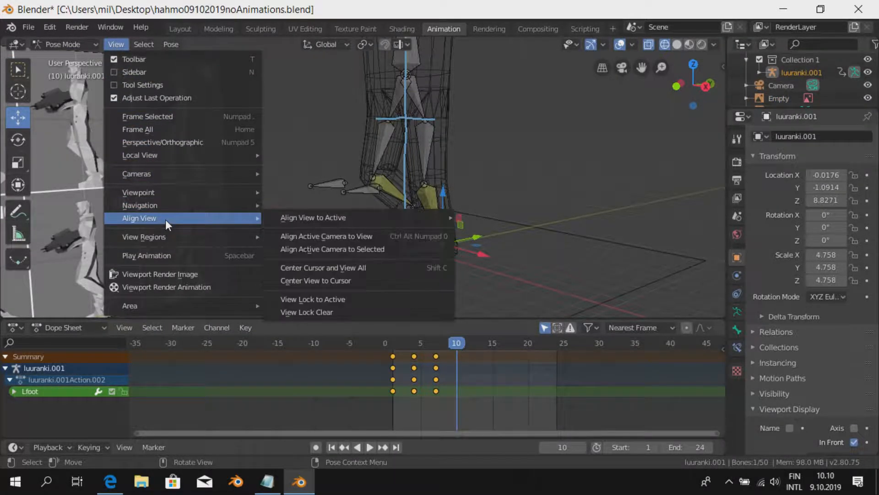
{"action": "mouse_move", "coordinate": [201, 190]}
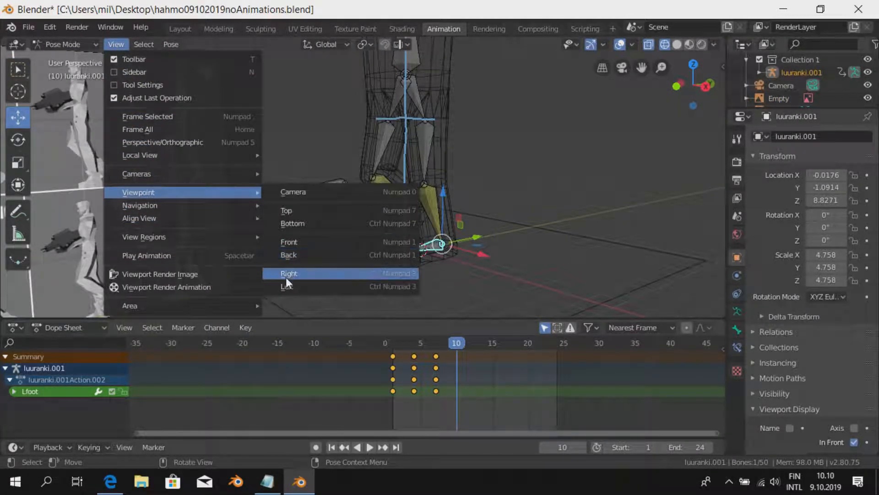
{"action": "left_click", "coordinate": [286, 276]}
{"action": "scroll", "coordinate": [469, 229], "scroll_direction": "up", "scroll_amount": 1}
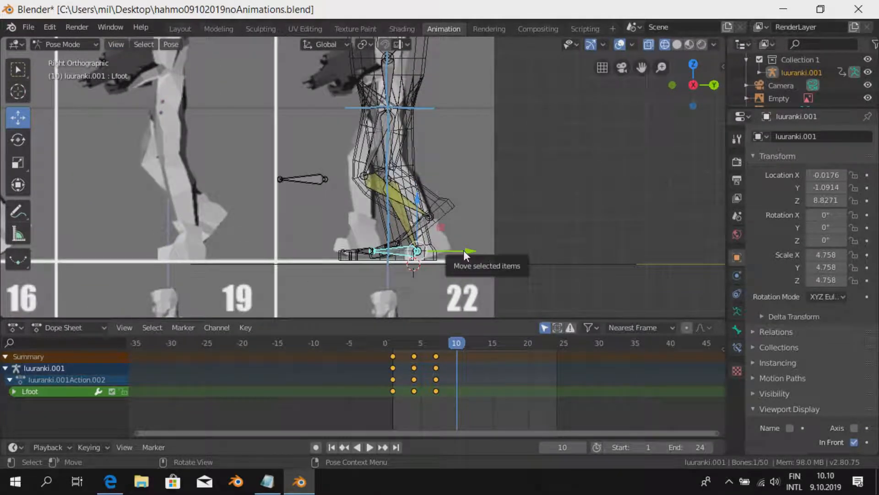
{"action": "key", "text": "g"}
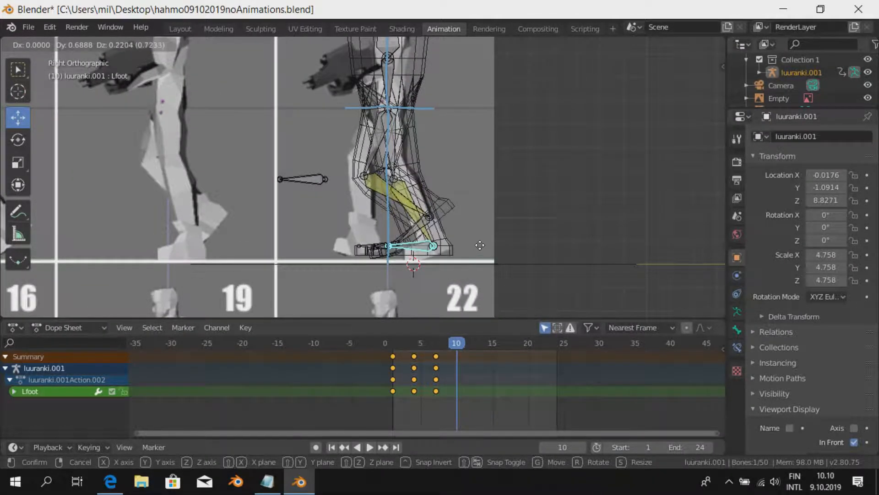
{"action": "left_click", "coordinate": [480, 244]}
{"action": "scroll", "coordinate": [480, 248], "scroll_direction": "up", "scroll_amount": 1}
{"action": "key", "text": "r"}
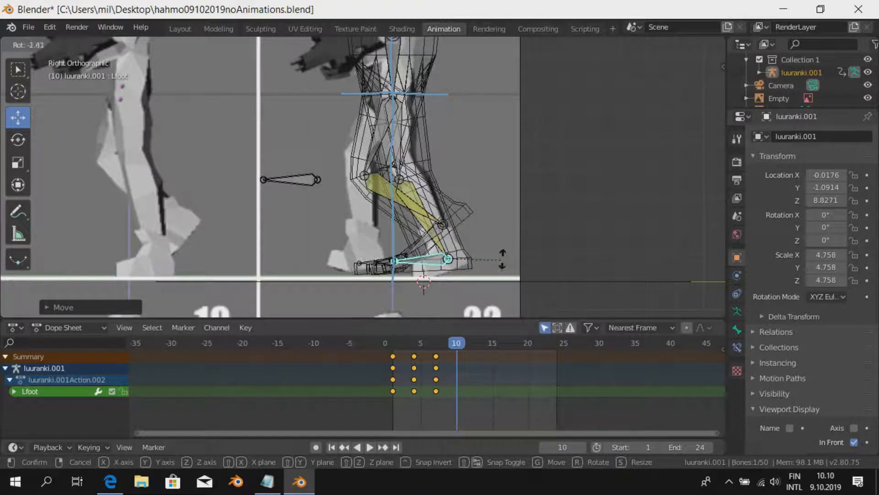
{"action": "left_click", "coordinate": [503, 259]}
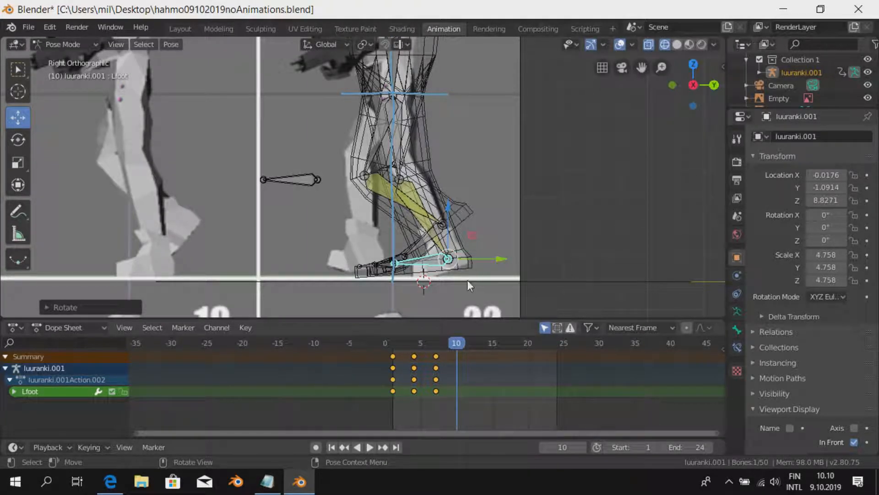
- Select the Rfoot bone, move it forward to pose 10's front foot and rotate it so the toes point slightly up
{"action": "left_click", "coordinate": [431, 244]}
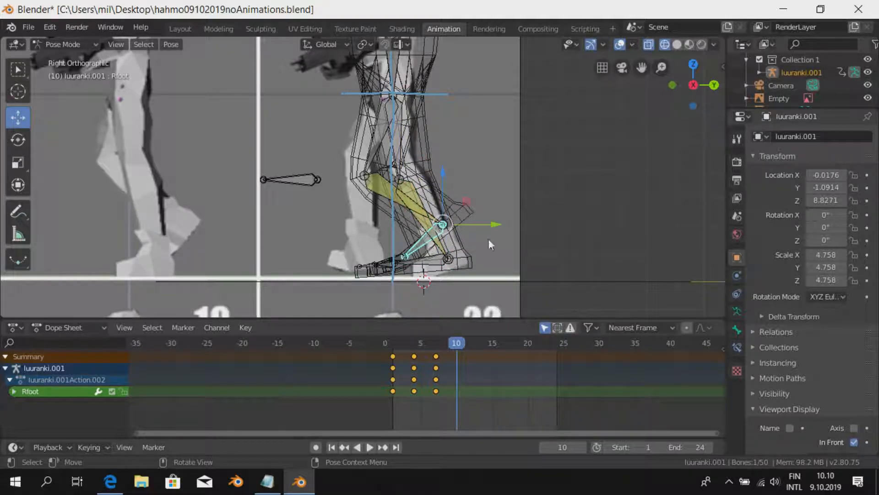
{"action": "key", "text": "g"}
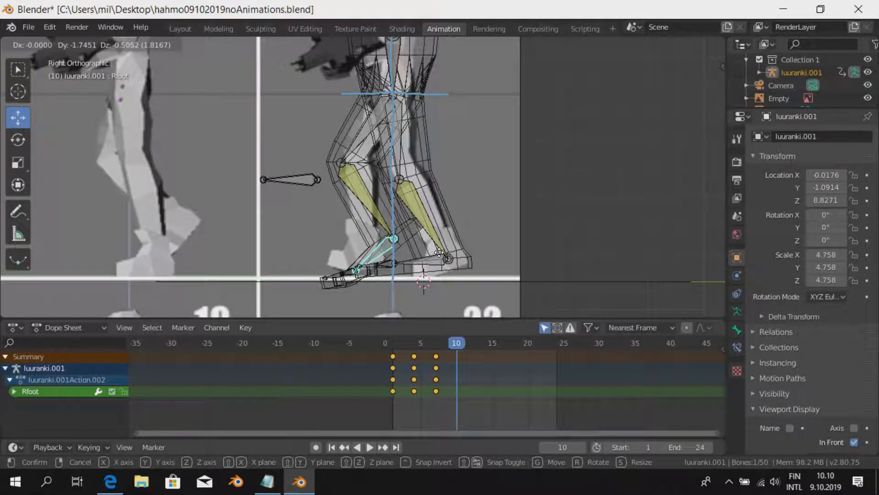
{"action": "left_click", "coordinate": [439, 251]}
{"action": "key", "text": "r"}
{"action": "left_click", "coordinate": [435, 253]}
{"action": "key", "text": "g"}
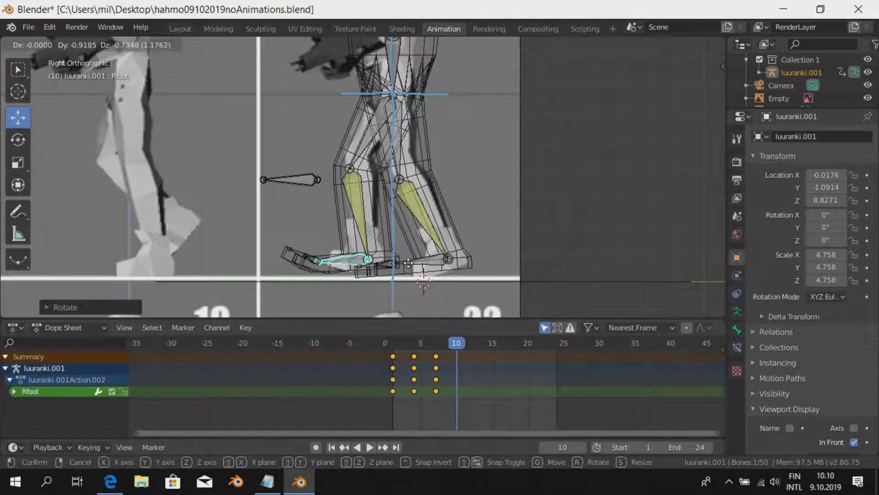
{"action": "left_click", "coordinate": [406, 265]}
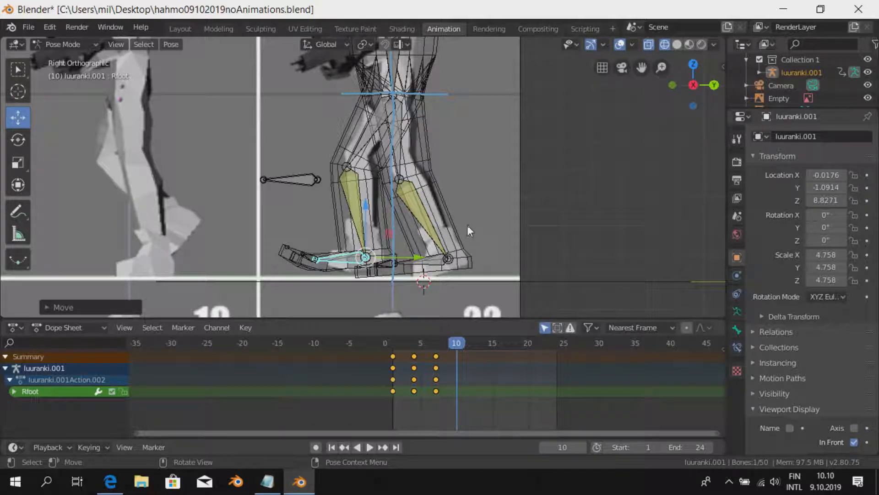
- Select all bones and insert a LocRot keyframe for pose 10 at frame 10
{"action": "scroll", "coordinate": [466, 212], "scroll_direction": "down", "scroll_amount": 2}
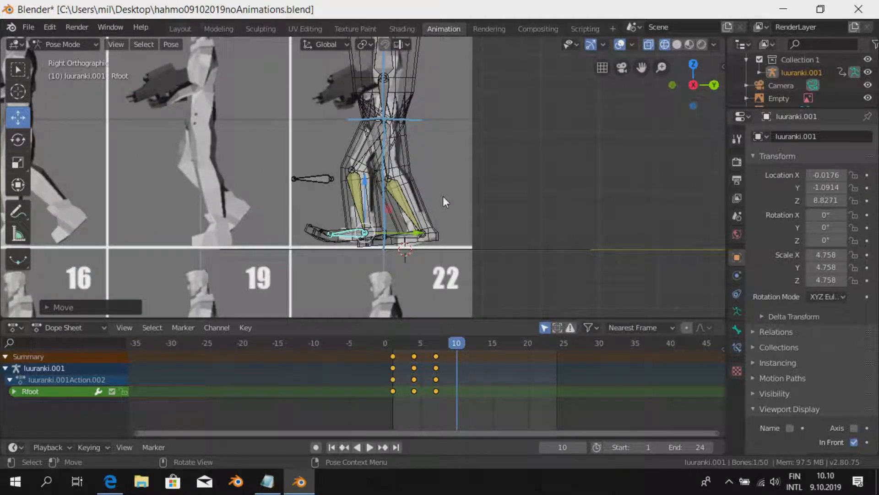
{"action": "key", "text": "a"}
{"action": "key", "text": "i"}
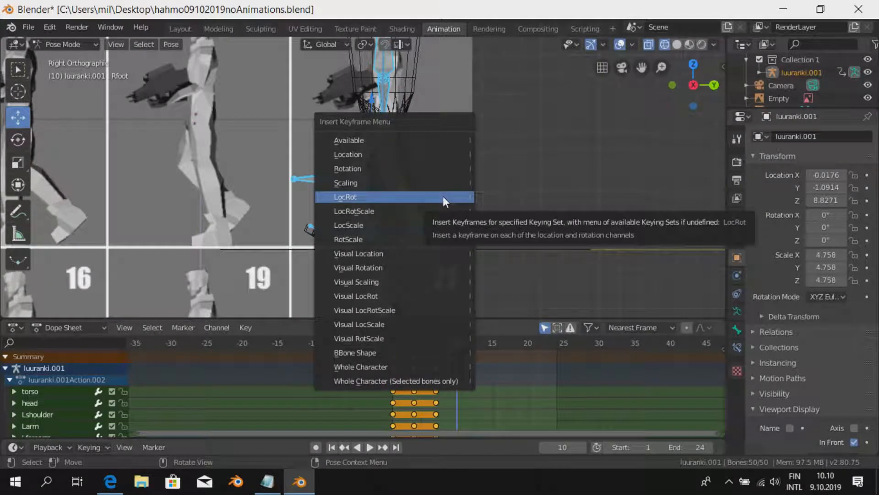
{"action": "left_click", "coordinate": [443, 198]}
- Go to frame 13 and move the reference image about 27 along Y and 12.5 along Z, bringing pose 13 behind the character
{"action": "scroll", "coordinate": [443, 198], "scroll_direction": "down", "scroll_amount": 2}
{"action": "scroll", "coordinate": [443, 200], "scroll_direction": "down", "scroll_amount": 2}
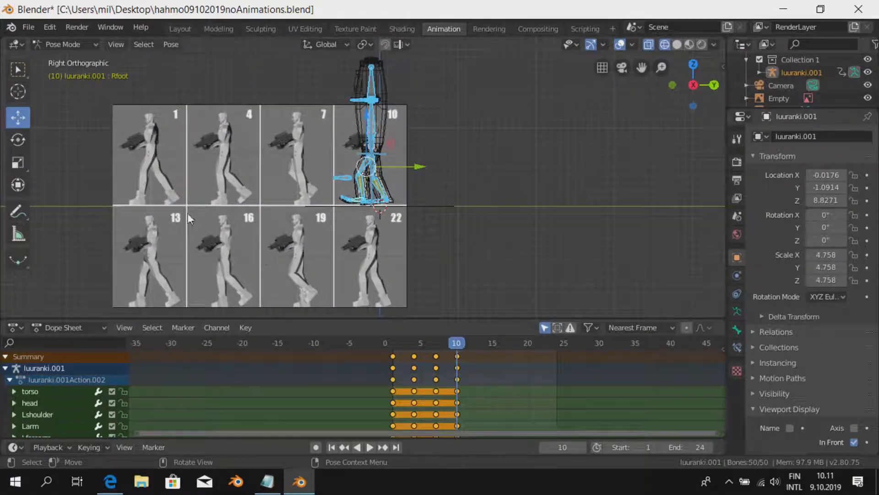
{"action": "key", "text": "space"}
{"action": "left_click_drag", "start_coordinate": [474, 345], "coordinate": [477, 345]}
{"action": "left_click", "coordinate": [321, 250]}
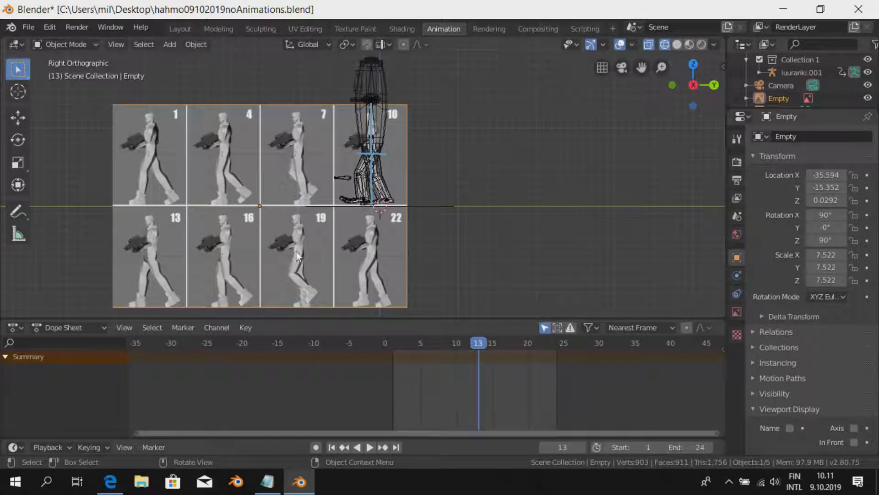
{"action": "key", "text": "g"}
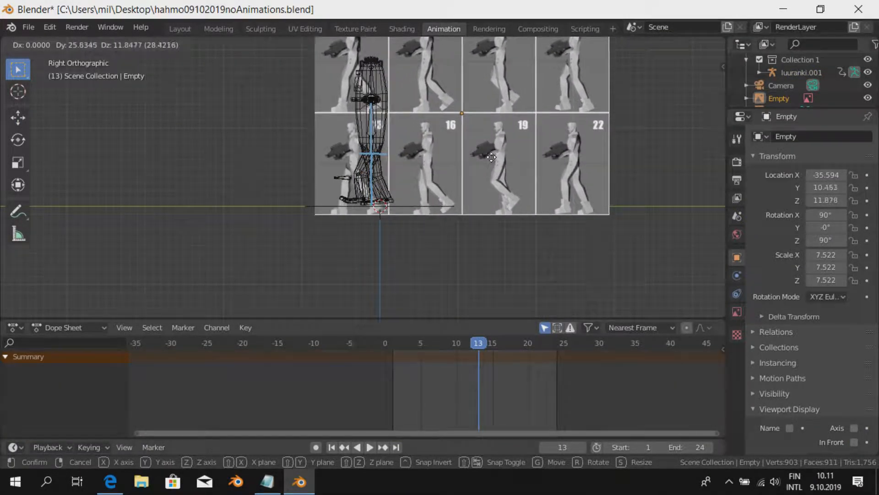
{"action": "left_click", "coordinate": [499, 154]}
- Fine-tune the reference image to about Y 12.9 and Z 13.06, aligning pose 13's body and ground line with the character
{"action": "scroll", "coordinate": [467, 170], "scroll_direction": "up", "scroll_amount": 6}
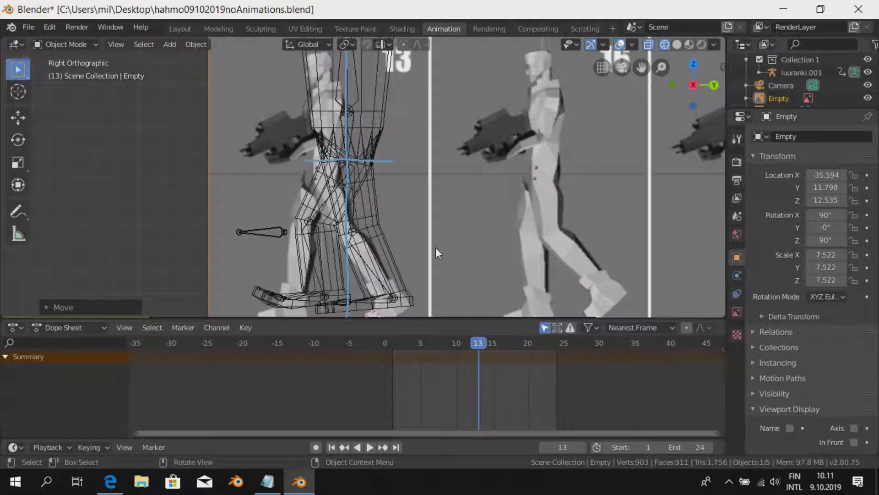
{"action": "key", "text": "g"}
{"action": "left_click", "coordinate": [471, 227]}
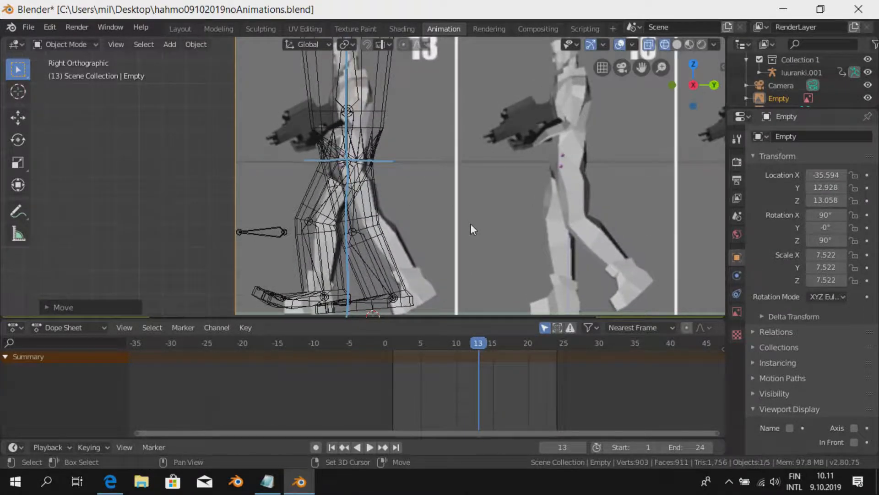
{"action": "middle_click_drag", "start_coordinate": [471, 227], "coordinate": [488, 186], "text": "shift"}
{"action": "key", "text": "g"}
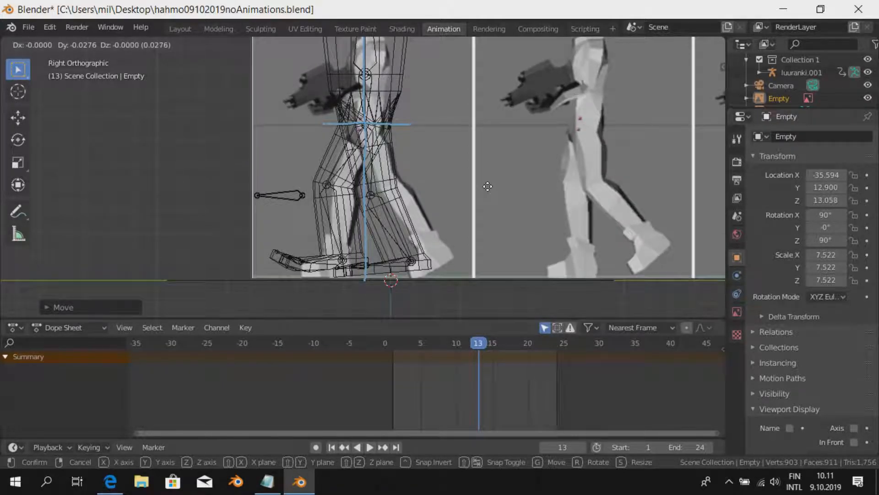
{"action": "left_click", "coordinate": [488, 185]}
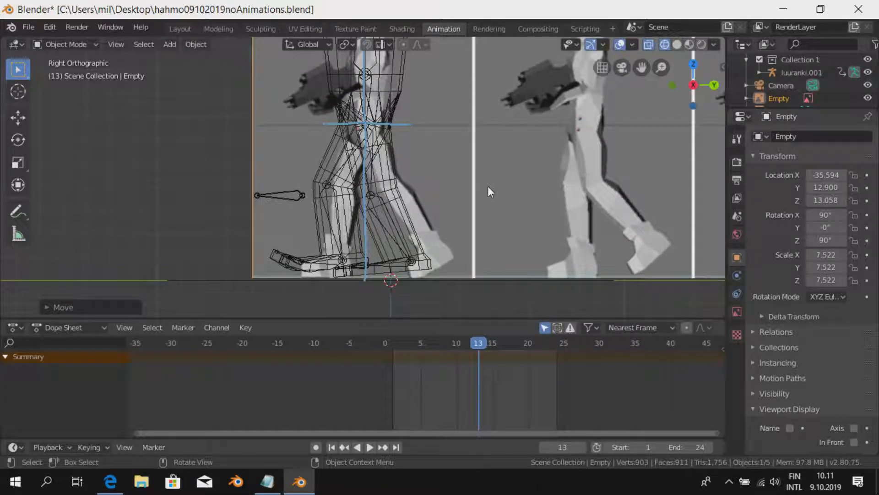
- Select the Lfoot bone and, in right orthographic view, rotate its heel up and move it back and up to pose 13's rear foot
{"action": "mouse_move", "coordinate": [409, 200]}
{"action": "middle_mouse_down"}
{"action": "mouse_move", "coordinate": [421, 204]}
{"action": "mouse_move", "coordinate": [400, 209]}
{"action": "middle_mouse_up"}
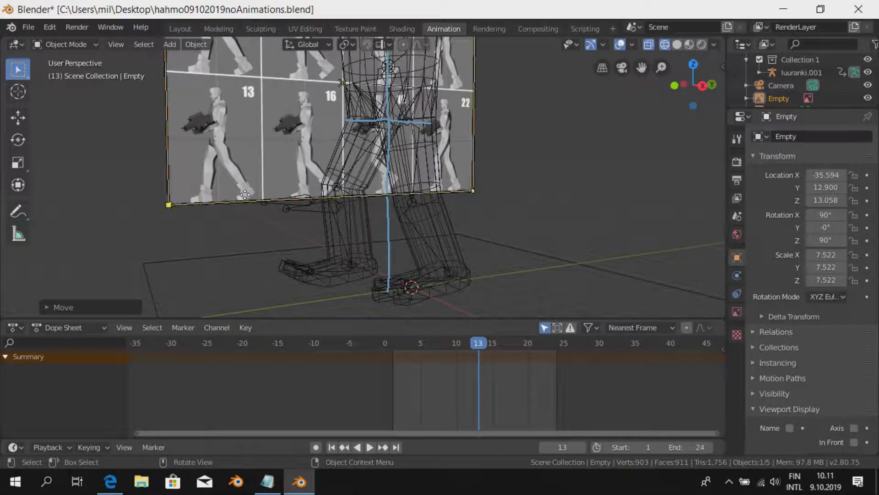
{"action": "left_click", "coordinate": [439, 277]}
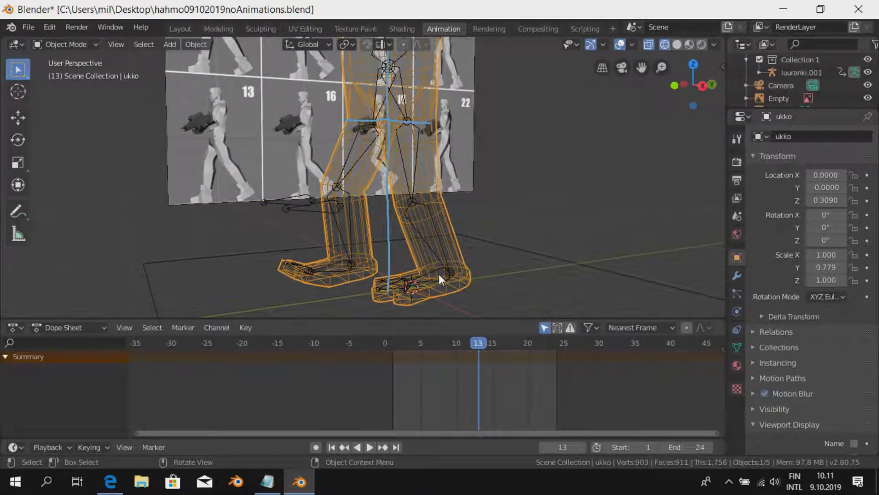
{"action": "left_click", "coordinate": [431, 271]}
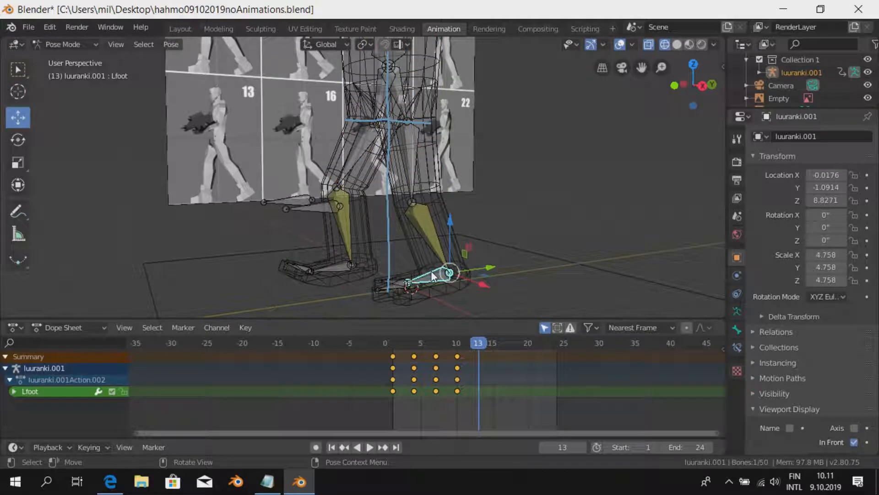
{"action": "left_click", "coordinate": [116, 44]}
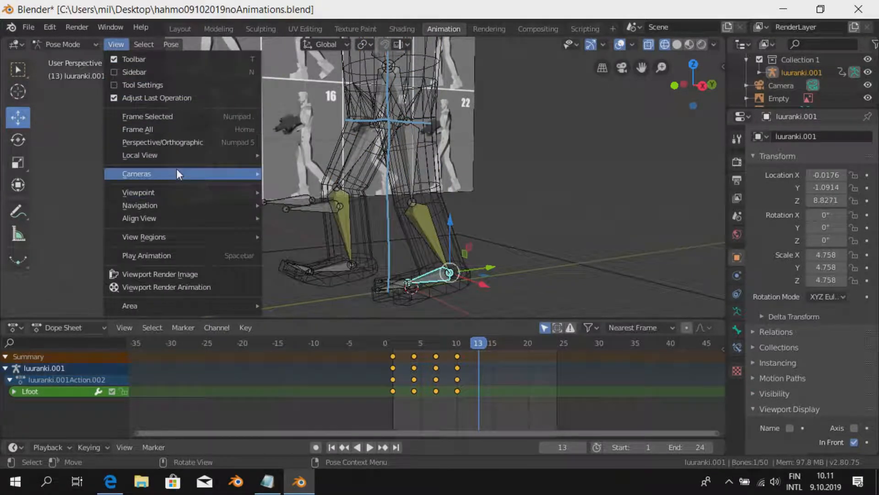
{"action": "mouse_move", "coordinate": [185, 201]}
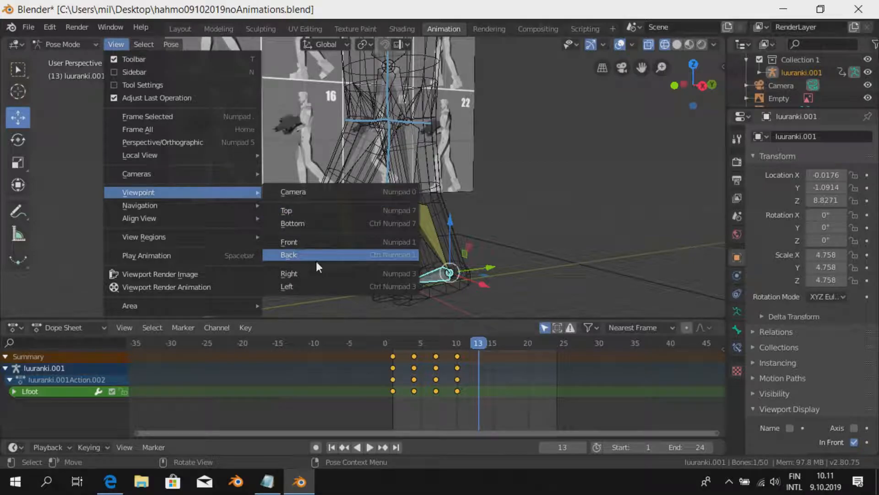
{"action": "left_click", "coordinate": [312, 270]}
{"action": "left_click_drag", "start_coordinate": [476, 264], "coordinate": [461, 260]}
{"action": "key", "text": "g"}
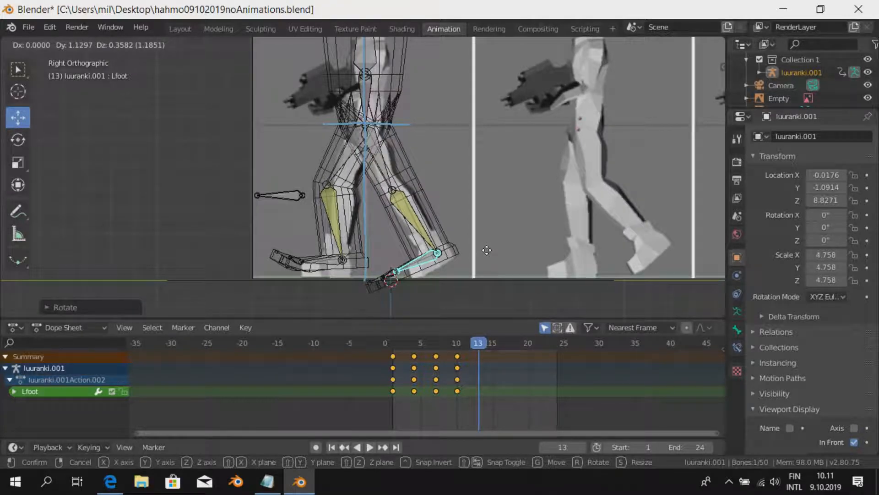
{"action": "left_click", "coordinate": [484, 250]}
- Select the three left toe bones (Ltoe01, Ltoe02, Ltoe03) and rotate them about 20° so the toes lie flat on the ground
{"action": "scroll", "coordinate": [482, 251], "scroll_direction": "up", "scroll_amount": 3}
{"action": "middle_click_drag", "start_coordinate": [512, 247], "coordinate": [510, 245], "text": "shift"}
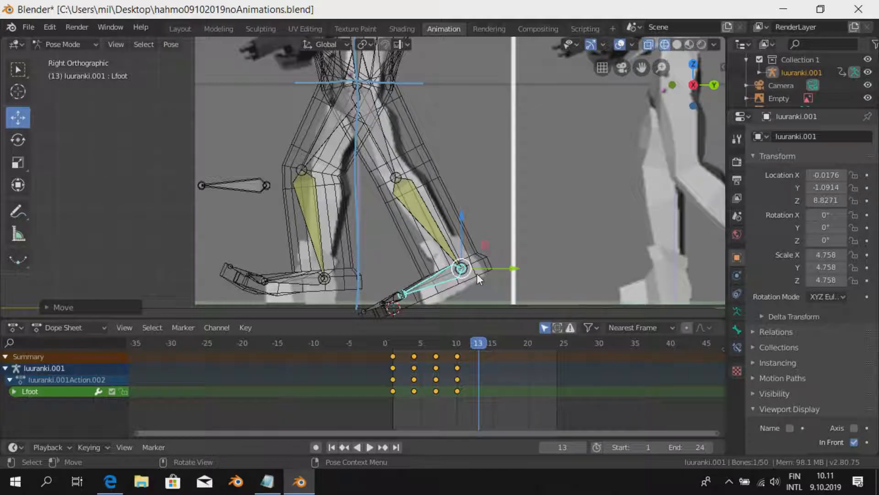
{"action": "key", "text": "alt+a"}
{"action": "middle_click_drag", "start_coordinate": [489, 223], "coordinate": [497, 198], "text": "shift"}
{"action": "key", "text": "b"}
{"action": "left_click_drag", "start_coordinate": [403, 279], "coordinate": [403, 279]}
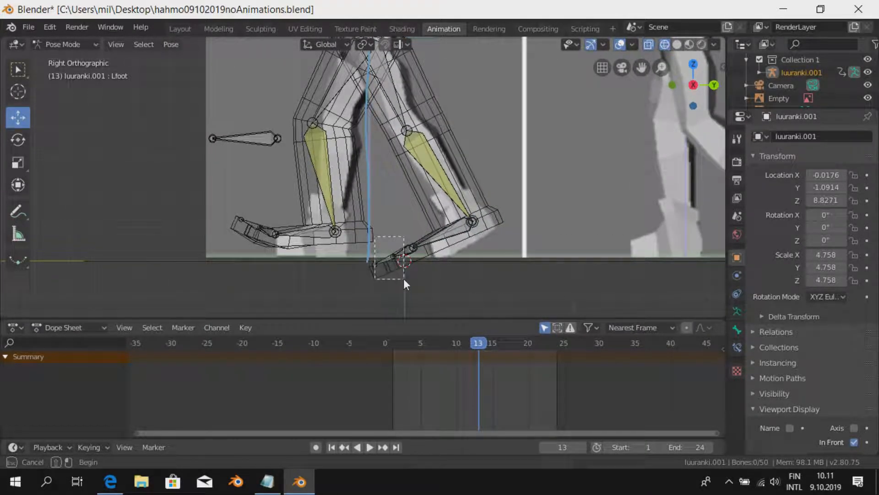
{"action": "key", "text": "b"}
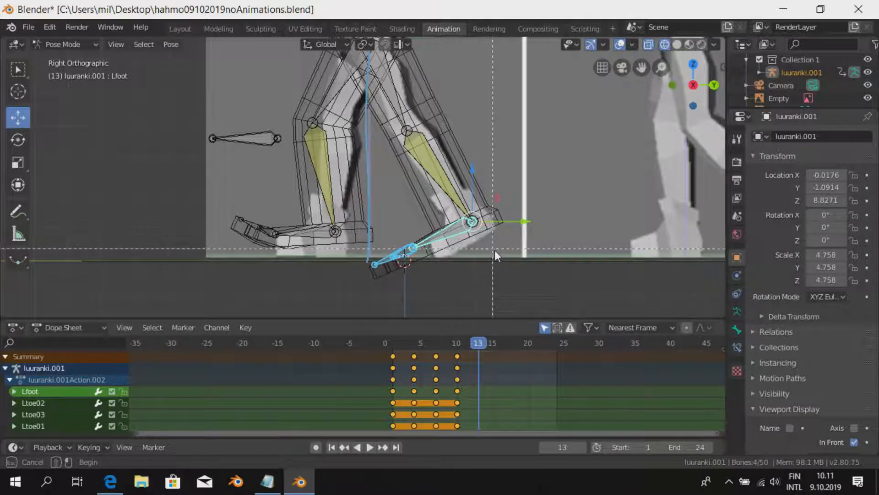
{"action": "left_click_drag", "start_coordinate": [488, 262], "coordinate": [436, 195]}
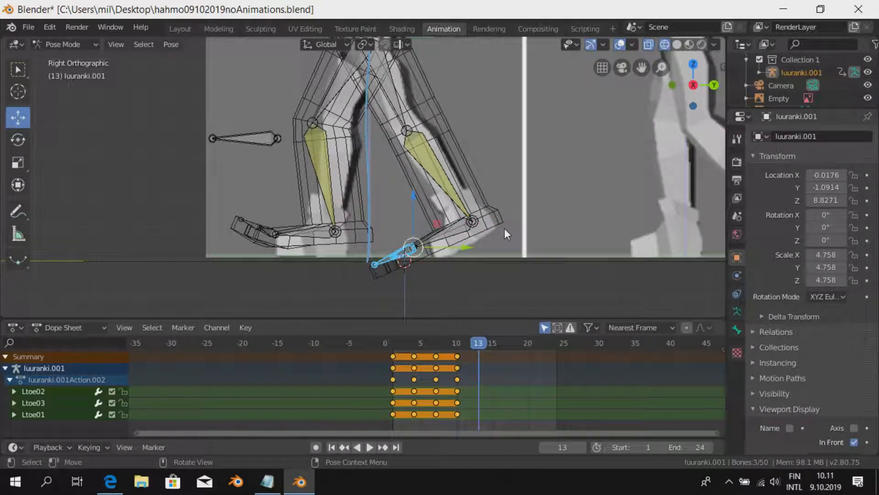
{"action": "key", "text": "r"}
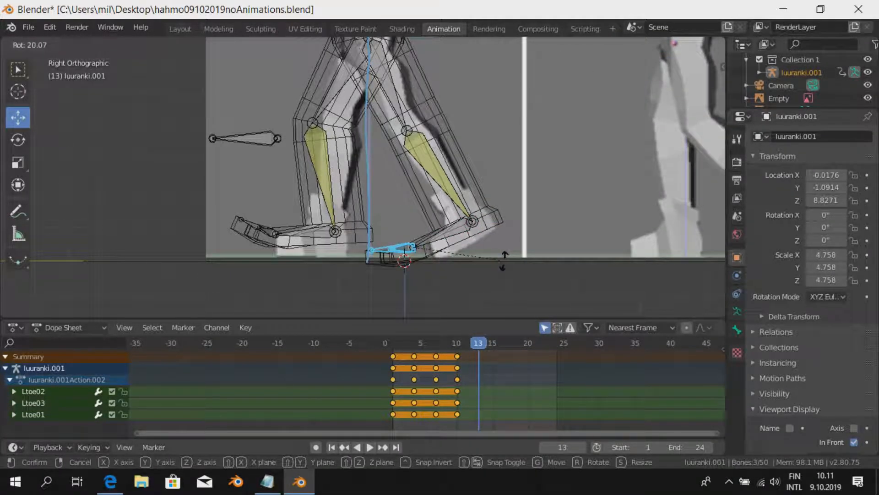
{"action": "left_click", "coordinate": [506, 260]}
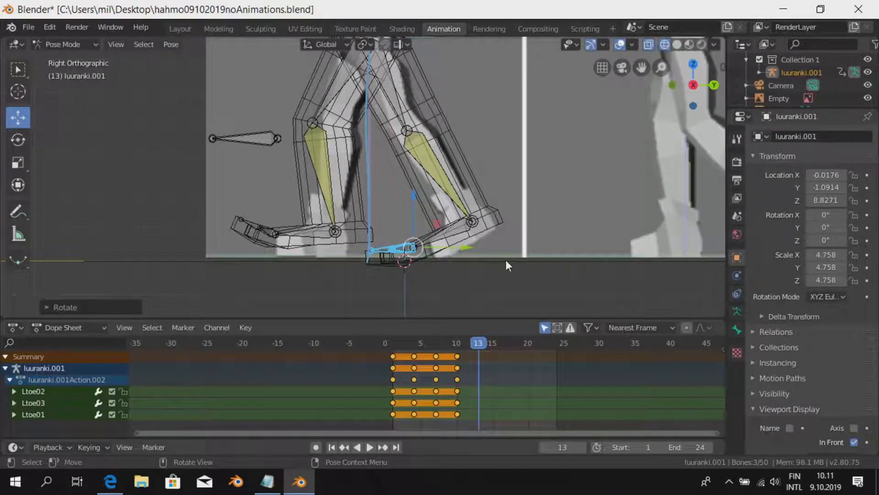
- Select the Rfoot bone with its three toe bones and clear their rotation so the right foot is flat
{"action": "scroll", "coordinate": [505, 260], "scroll_direction": "down", "scroll_amount": 2}
{"action": "middle_click_drag", "start_coordinate": [439, 227], "coordinate": [458, 256], "text": "shift"}
{"action": "scroll", "coordinate": [458, 256], "scroll_direction": "up", "scroll_amount": 1}
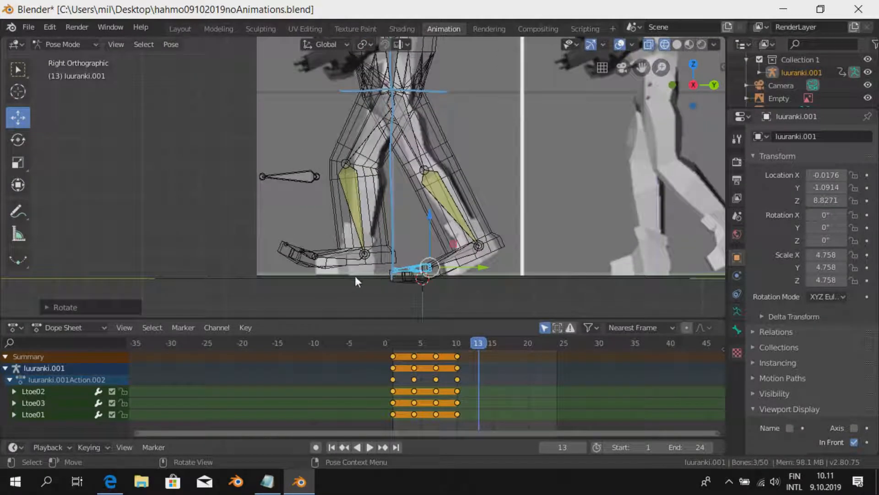
{"action": "middle_click_drag", "start_coordinate": [356, 276], "coordinate": [359, 250], "text": "shift"}
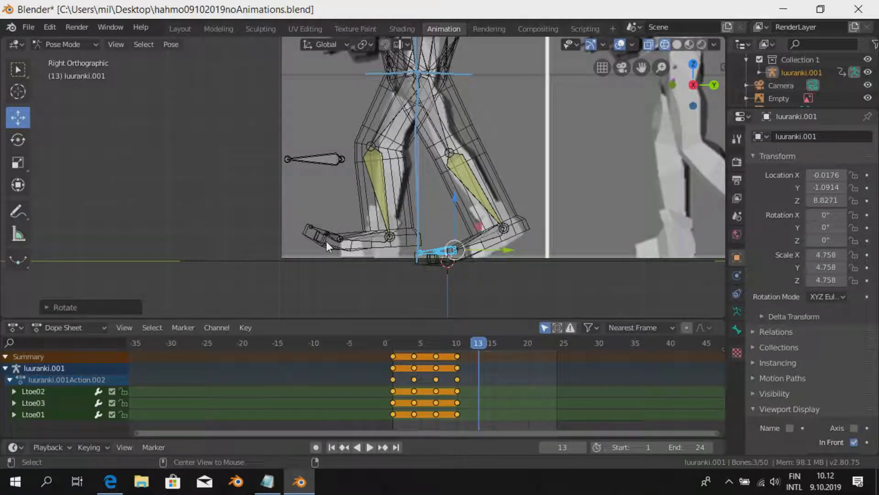
{"action": "key", "text": "alt+a"}
{"action": "left_click_drag", "start_coordinate": [303, 210], "coordinate": [343, 258]}
{"action": "key", "text": "alt+r"}
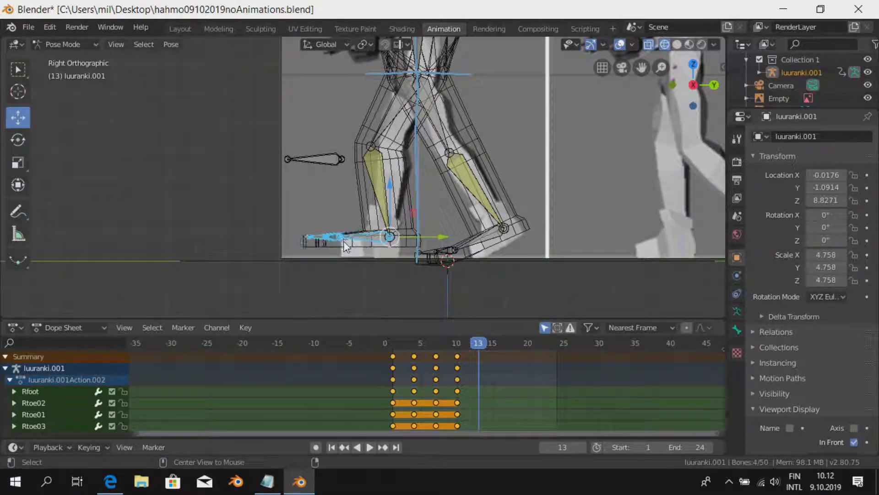
- Select only the Rfoot bone and move it about 0.4 down onto pose 13's ground line
{"action": "left_click", "coordinate": [371, 239]}
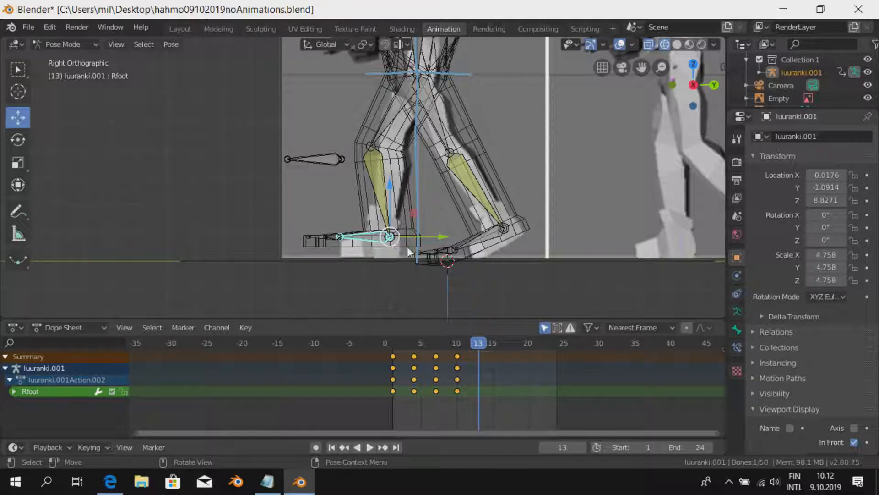
{"action": "key", "text": "g"}
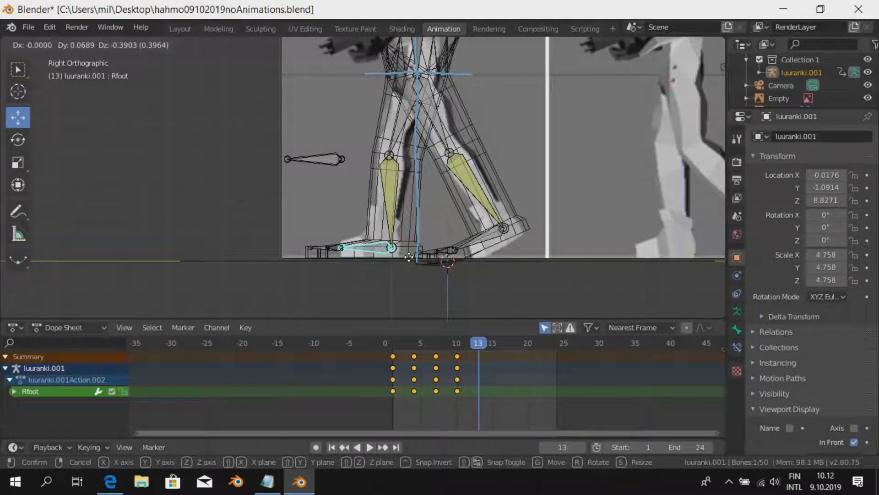
{"action": "left_click", "coordinate": [408, 258]}
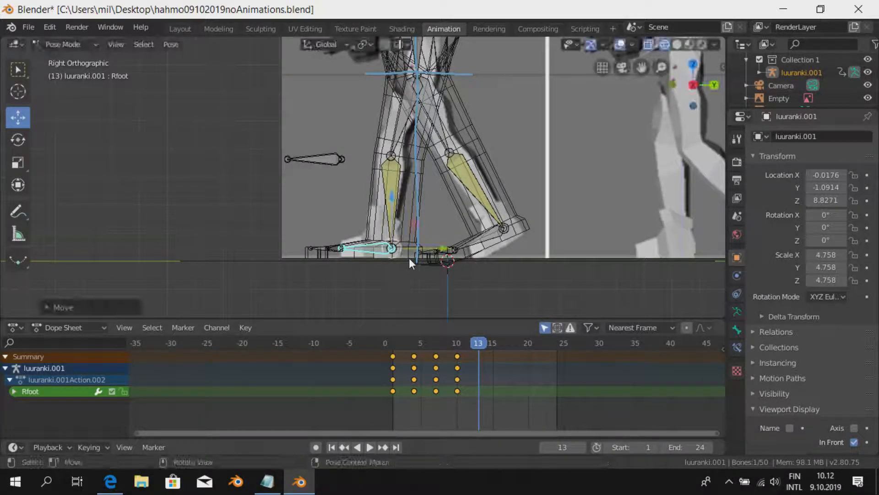
- Select all bones and insert a LocRot keyframe for pose 13 at frame 13
{"action": "scroll", "coordinate": [513, 229], "scroll_direction": "down", "scroll_amount": 1}
{"action": "middle_click_drag", "start_coordinate": [501, 233], "coordinate": [448, 264], "text": "shift"}
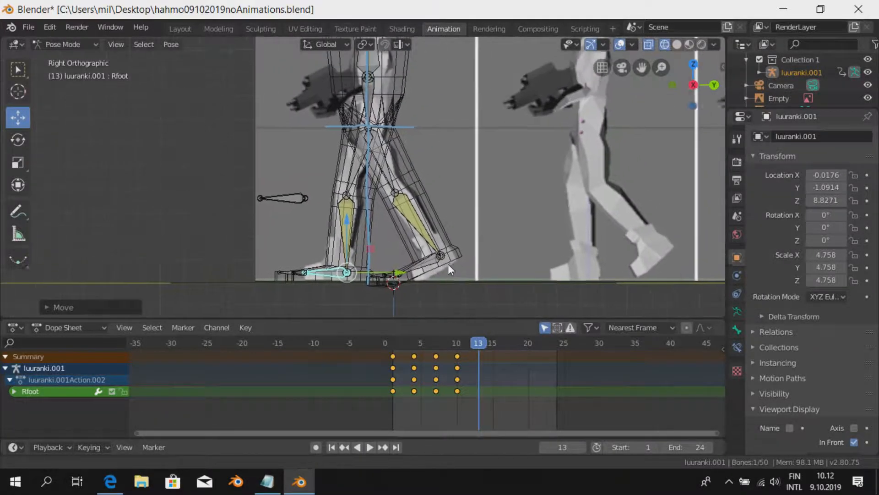
{"action": "key", "text": "a"}
{"action": "key", "text": "i"}
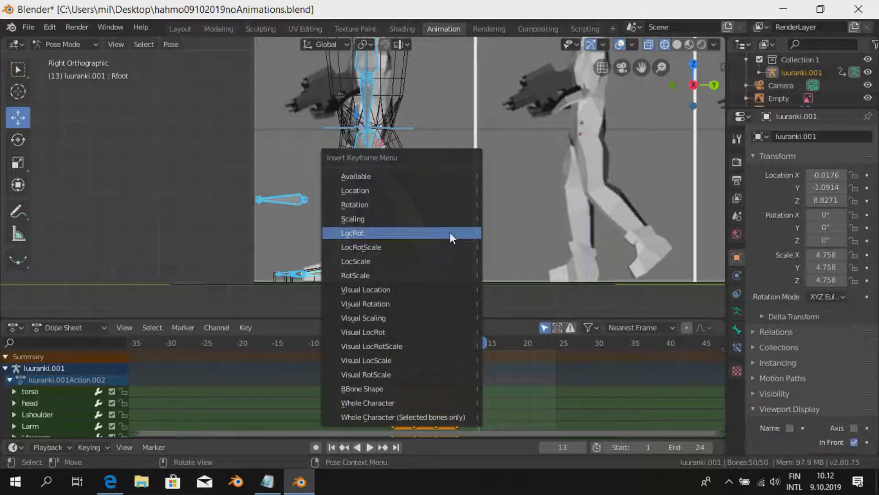
{"action": "left_click", "coordinate": [450, 232]}
- Go to frame 16 and, in right orthographic Object Mode, move the reference image to about Y 3.3 and Z 13.18, bringing pose 16 behind the character
{"action": "scroll", "coordinate": [536, 182], "scroll_direction": "down", "scroll_amount": 2}
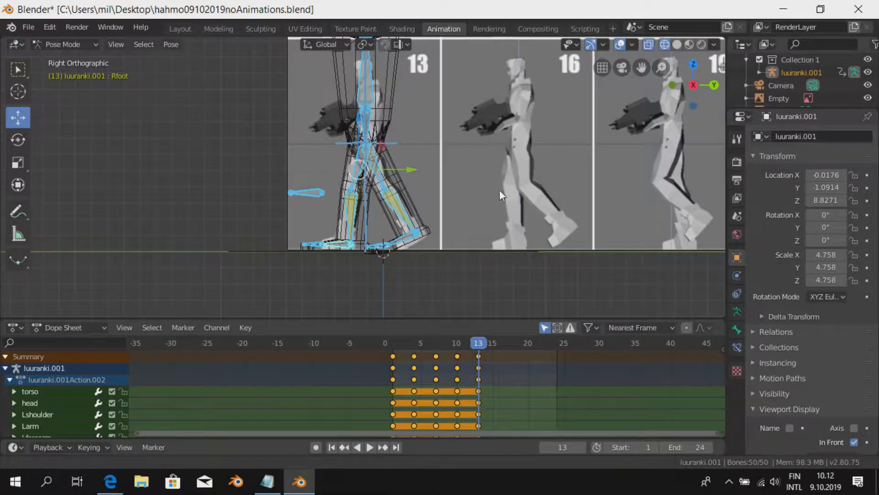
{"action": "middle_click_drag", "start_coordinate": [499, 190], "coordinate": [452, 234], "text": "shift"}
{"action": "left_click_drag", "start_coordinate": [482, 340], "coordinate": [497, 346]}
{"action": "middle_click_drag", "start_coordinate": [494, 204], "coordinate": [461, 205]}
{"action": "left_click", "coordinate": [113, 46]}
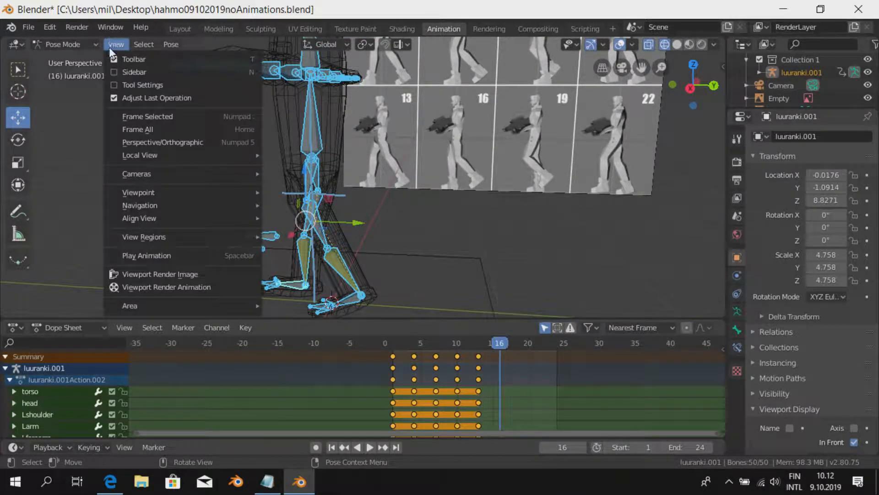
{"action": "mouse_move", "coordinate": [175, 192]}
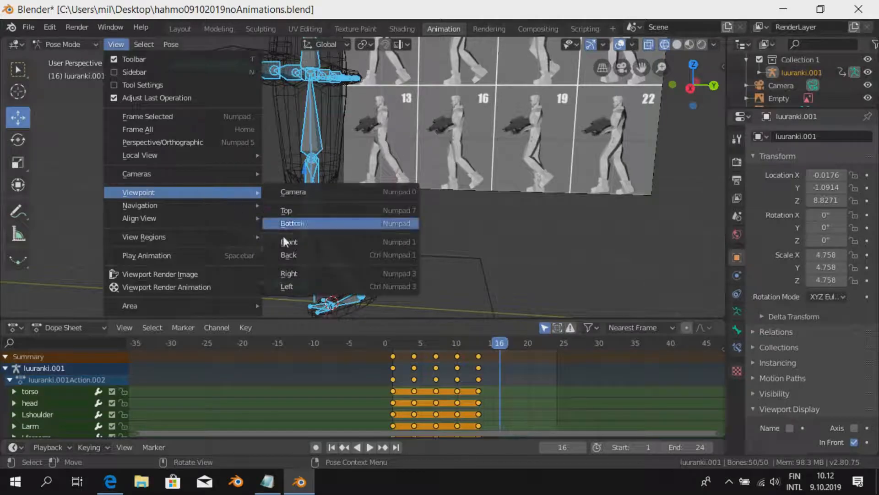
{"action": "left_click", "coordinate": [303, 273]}
{"action": "key", "text": "ctrl+Tab"}
{"action": "left_click", "coordinate": [530, 228]}
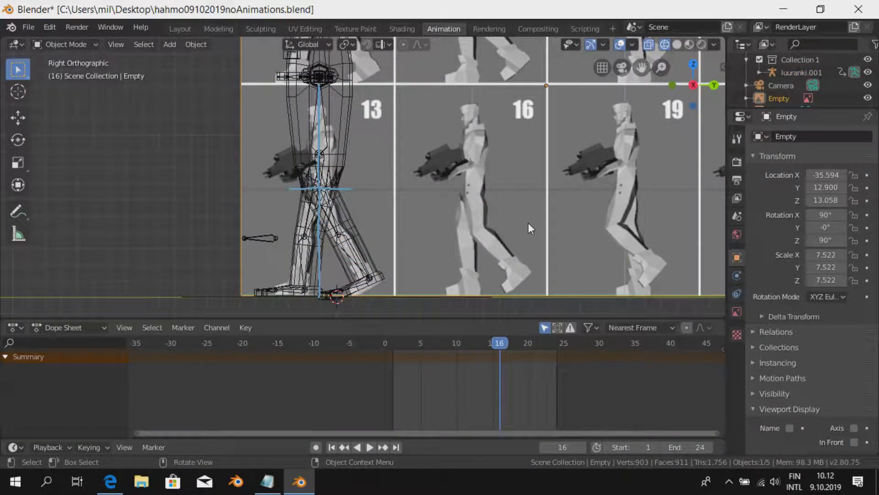
{"action": "key", "text": "g"}
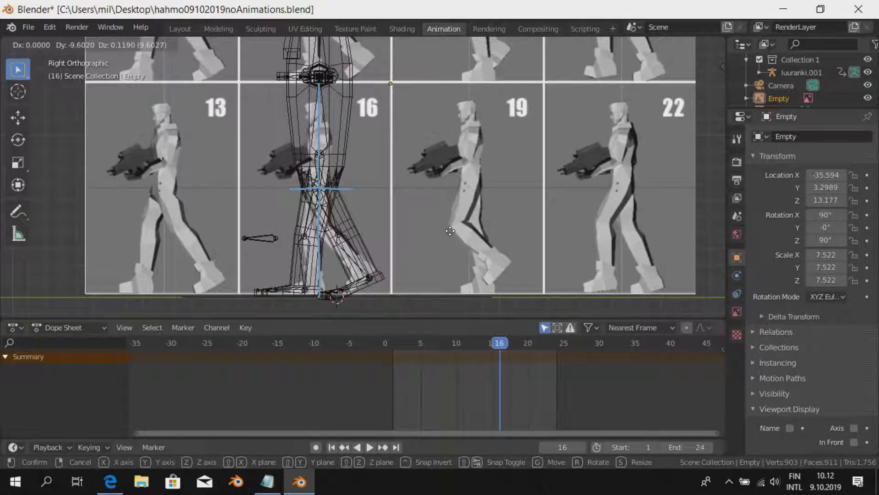
{"action": "left_click", "coordinate": [435, 226]}
- Fine-tune the reference image to about Y 3.44 and Z 13.13, aligning pose 16's body with the character
{"action": "scroll", "coordinate": [435, 226], "scroll_direction": "up", "scroll_amount": 1}
{"action": "scroll", "coordinate": [432, 220], "scroll_direction": "up", "scroll_amount": 1}
{"action": "middle_click_drag", "start_coordinate": [397, 235], "coordinate": [498, 211], "text": "shift"}
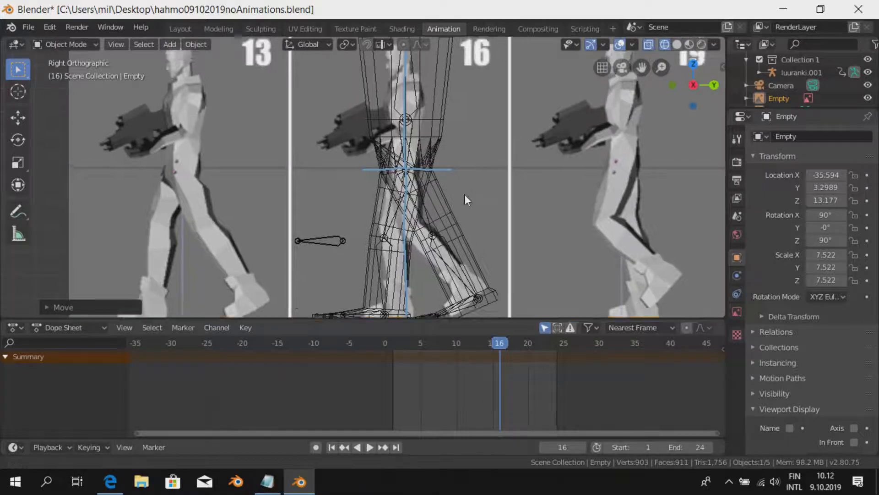
{"action": "middle_click_drag", "start_coordinate": [445, 104], "coordinate": [411, 191], "text": "shift"}
{"action": "scroll", "coordinate": [412, 191], "scroll_direction": "up", "scroll_amount": 2}
{"action": "middle_click_drag", "start_coordinate": [457, 213], "coordinate": [474, 207], "text": "shift"}
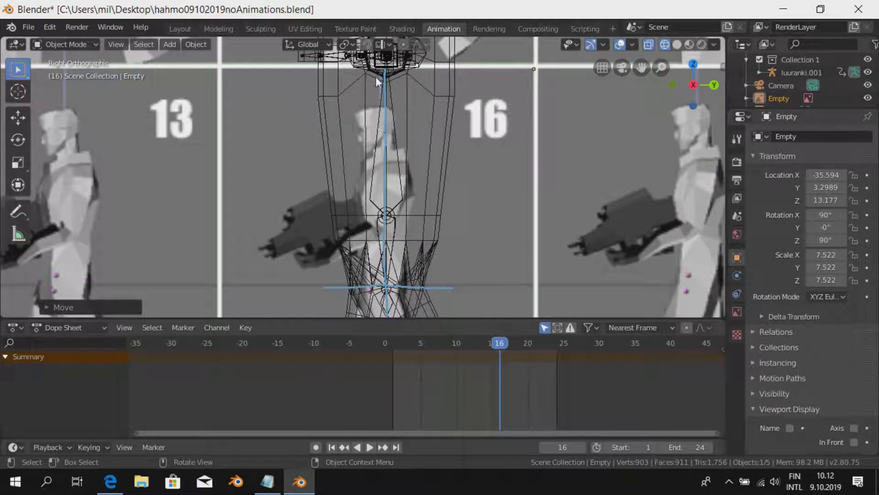
{"action": "left_click", "coordinate": [461, 217]}
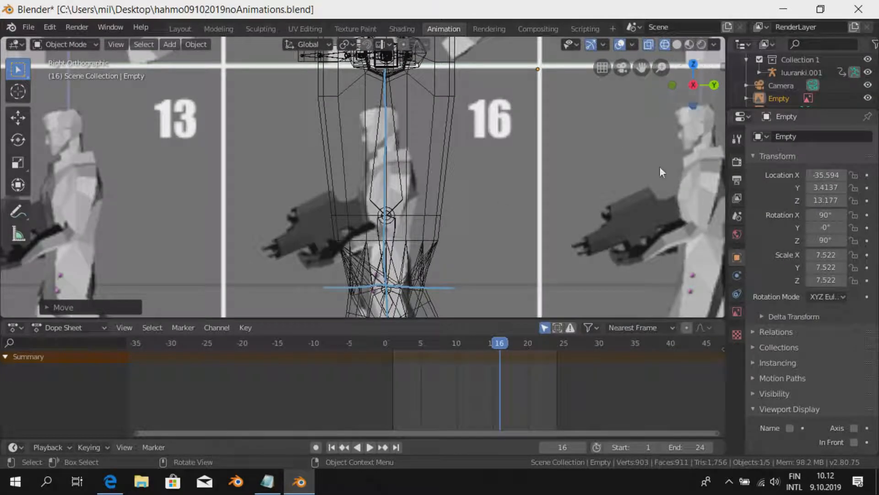
{"action": "scroll", "coordinate": [419, 213], "scroll_direction": "down", "scroll_amount": 1}
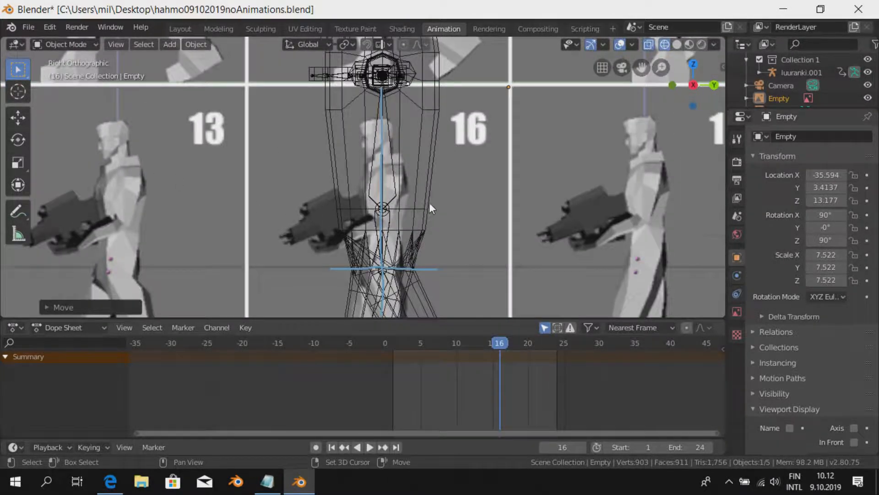
{"action": "middle_click_drag", "start_coordinate": [428, 207], "coordinate": [442, 165], "text": "shift"}
{"action": "key", "text": "g"}
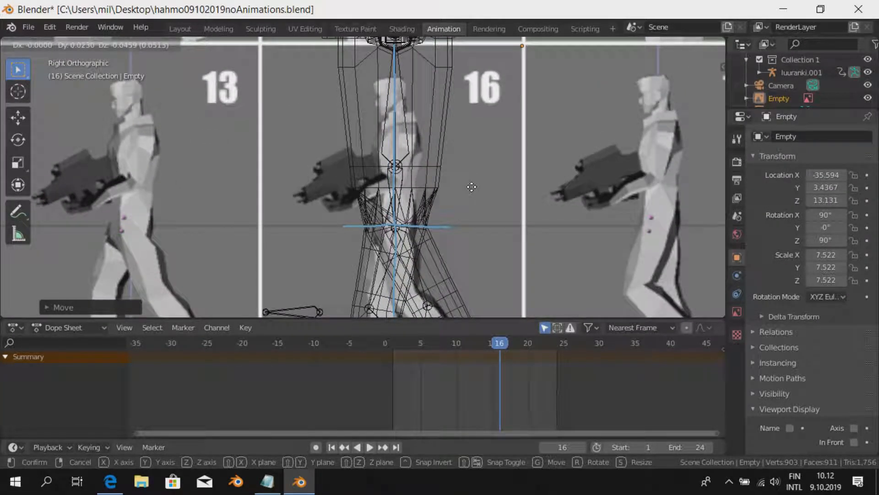
{"action": "left_click", "coordinate": [472, 186]}
{"action": "middle_click_drag", "start_coordinate": [486, 235], "coordinate": [480, 146], "text": "shift"}
{"action": "scroll", "coordinate": [479, 145], "scroll_direction": "down", "scroll_amount": 1}
{"action": "middle_click_drag", "start_coordinate": [433, 298], "coordinate": [423, 248], "text": "shift"}
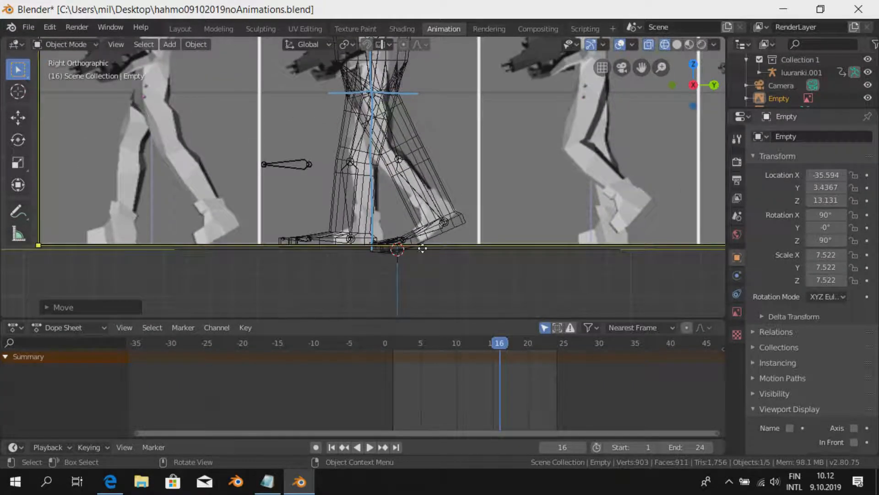
{"action": "left_click", "coordinate": [438, 230]}
{"action": "key", "text": "ctrl+Tab"}
{"action": "middle_click_drag", "start_coordinate": [438, 230], "coordinate": [509, 234]}
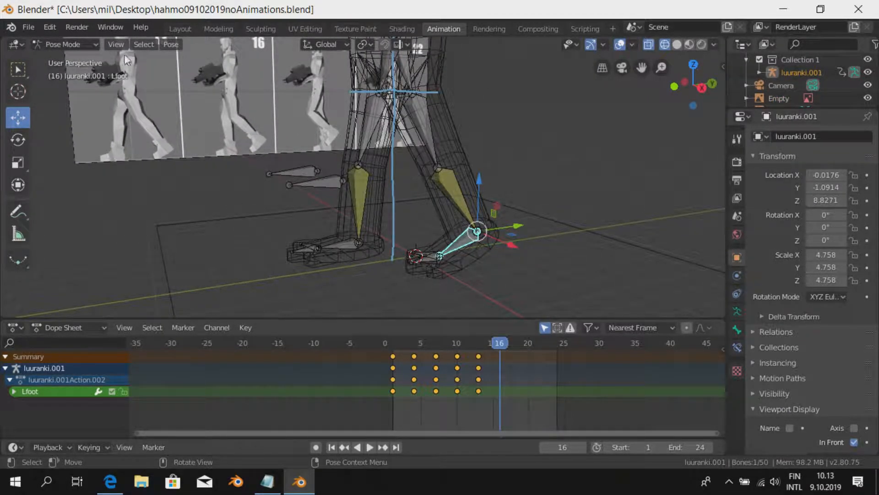
{"action": "left_click", "coordinate": [108, 37]}
{"action": "left_click", "coordinate": [110, 46]}
{"action": "mouse_move", "coordinate": [173, 192]}
{"action": "left_click", "coordinate": [324, 255]}
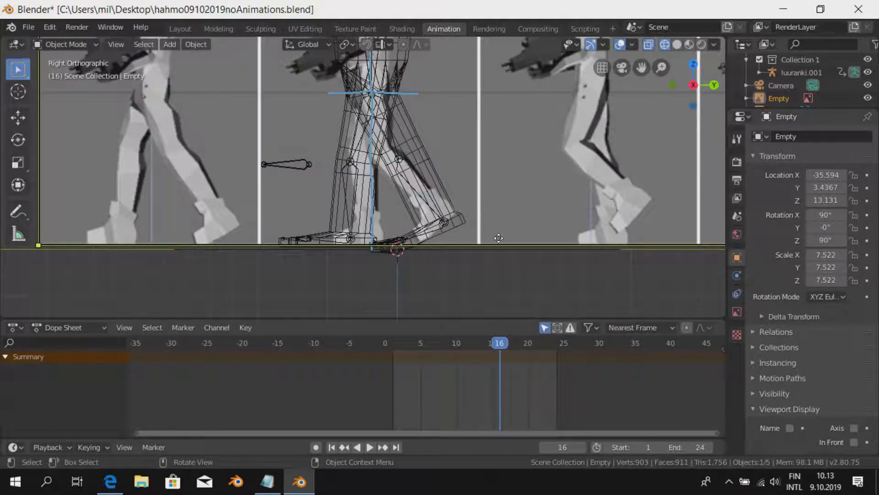
{"action": "key", "text": "g"}
{"action": "right_click", "coordinate": [496, 224]}
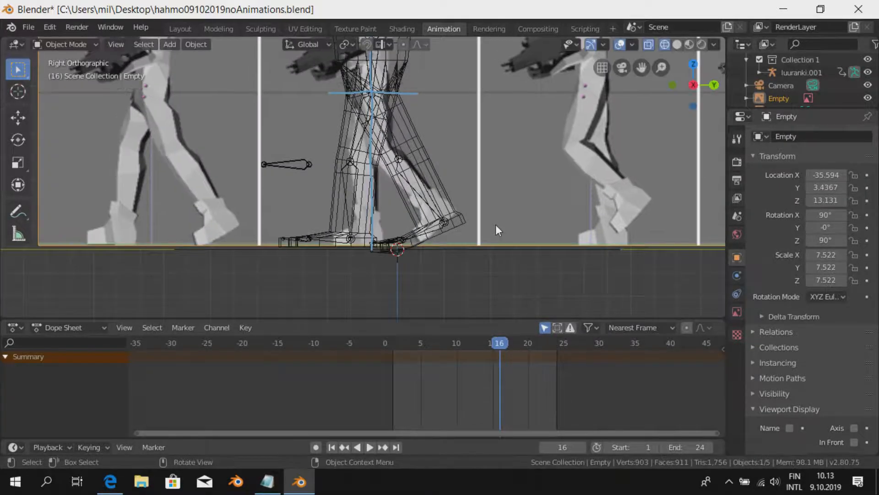
- In Pose Mode, raise the Lfoot bone and tilt its heel up to pose 16's lifted foot, and move the Rfoot bone back to the supporting foot
{"action": "left_click", "coordinate": [425, 230]}
{"action": "key", "text": "g"}
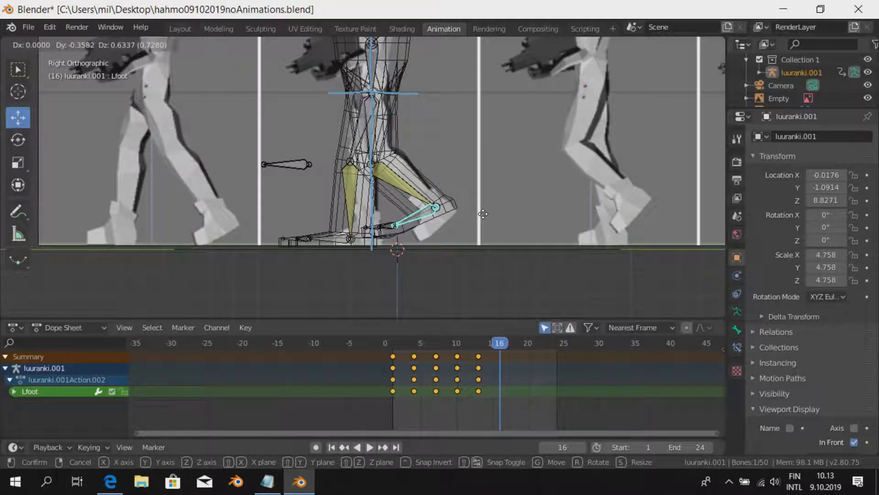
{"action": "left_click", "coordinate": [487, 210]}
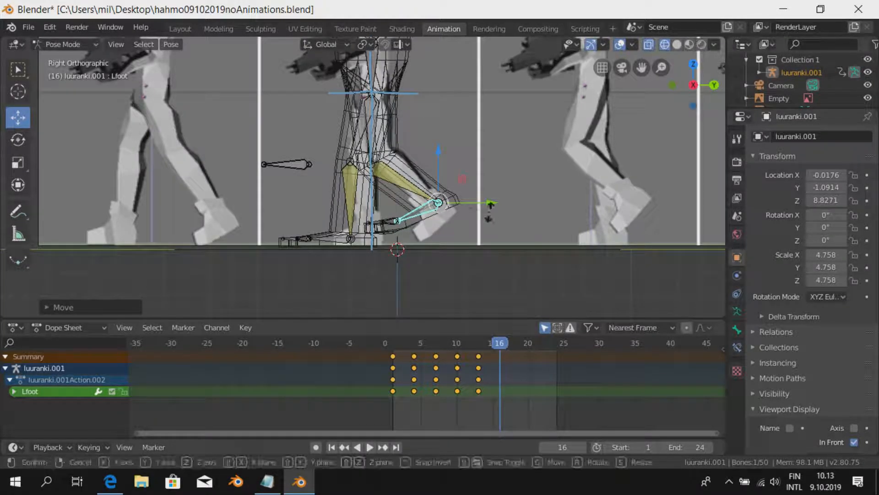
{"action": "key", "text": "r"}
{"action": "left_click", "coordinate": [486, 210]}
{"action": "key", "text": "g"}
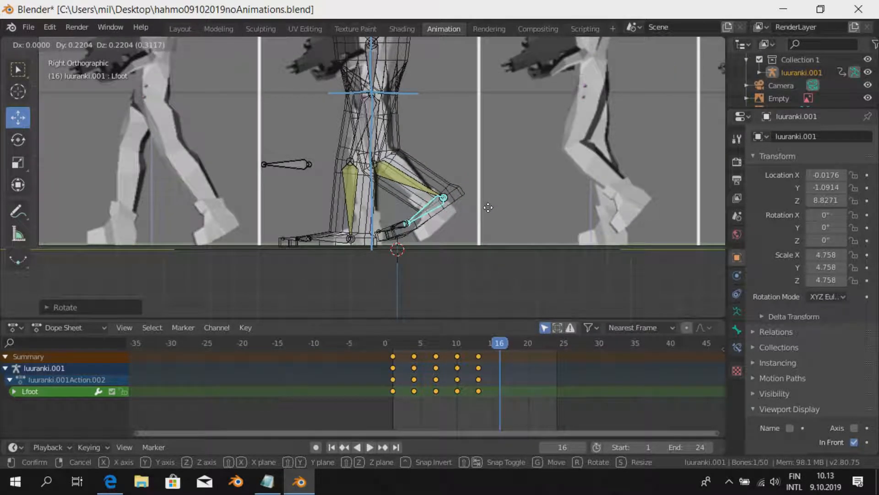
{"action": "left_click", "coordinate": [488, 208]}
{"action": "left_click", "coordinate": [333, 240]}
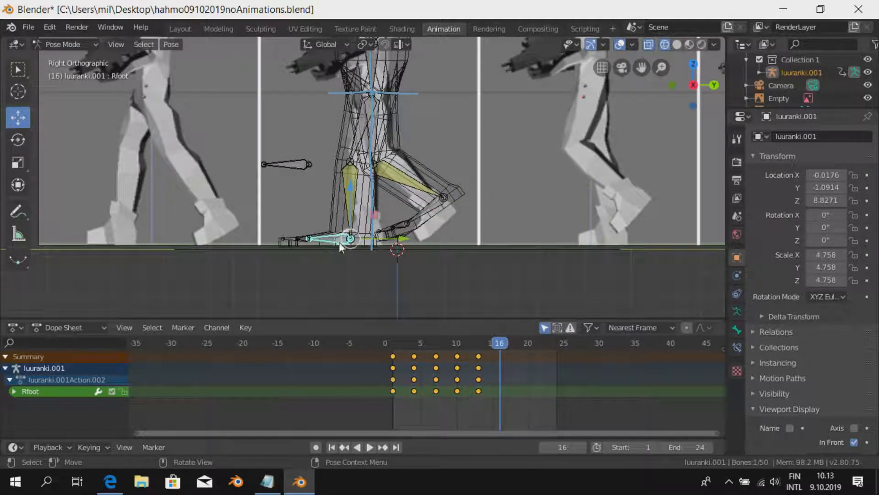
{"action": "left_click_drag", "start_coordinate": [351, 244], "coordinate": [387, 243]}
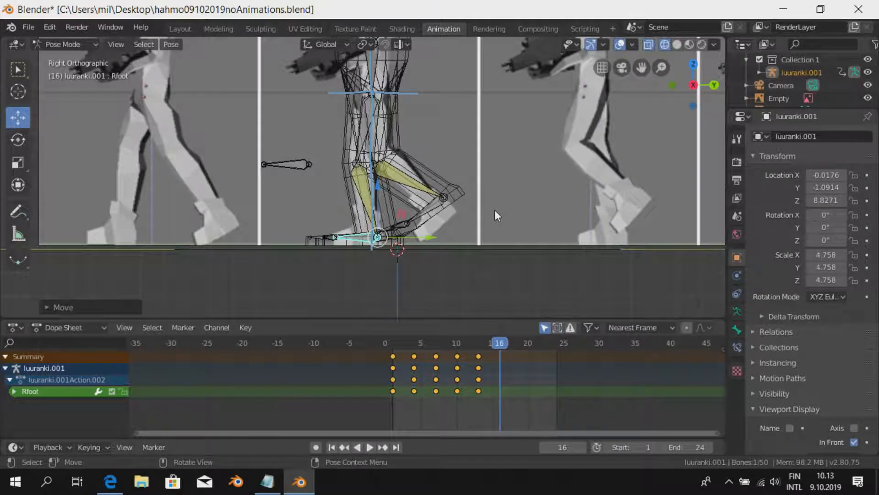
- Select all bones and insert a LocRot keyframe for pose 16 at frame 16
{"action": "key", "text": "a"}
{"action": "key", "text": "i"}
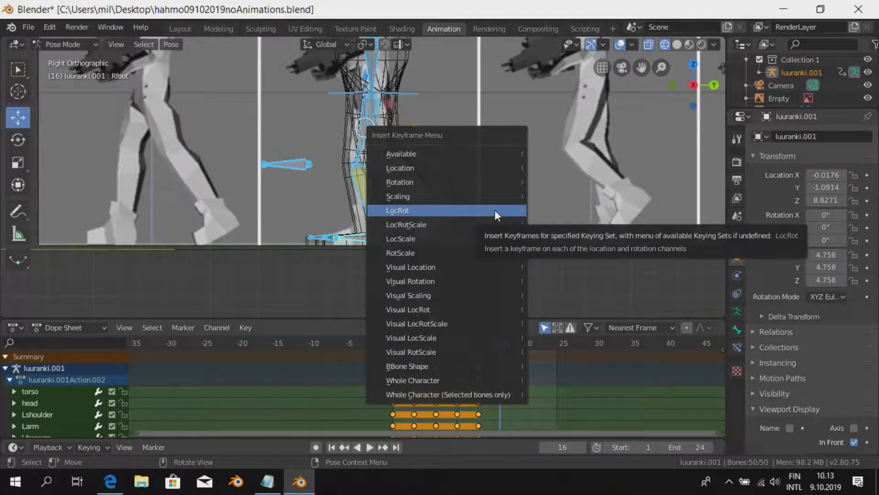
{"action": "left_click", "coordinate": [495, 210]}
{"action": "scroll", "coordinate": [495, 210], "scroll_direction": "down", "scroll_amount": 5}
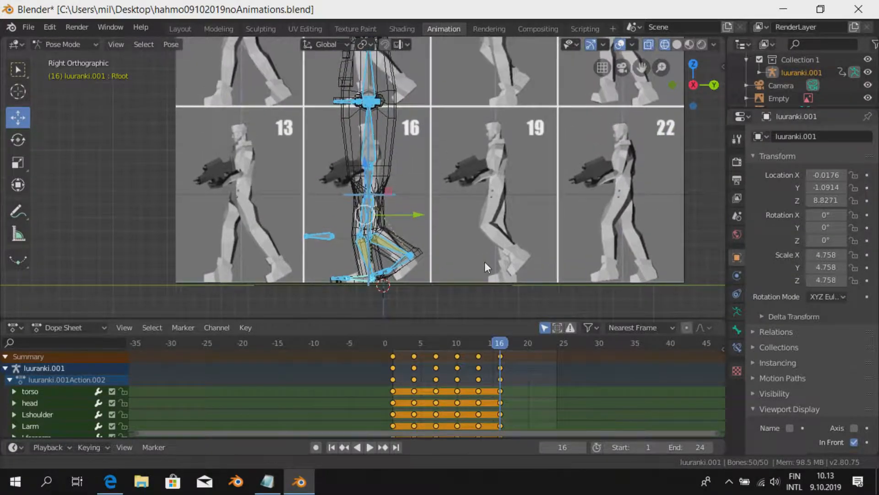
- Go to frame 19 and, in Object Mode, move the reference image to about Y -5.98 and Z 13.06, aligning pose 19 with the character
{"action": "left_click", "coordinate": [534, 216]}
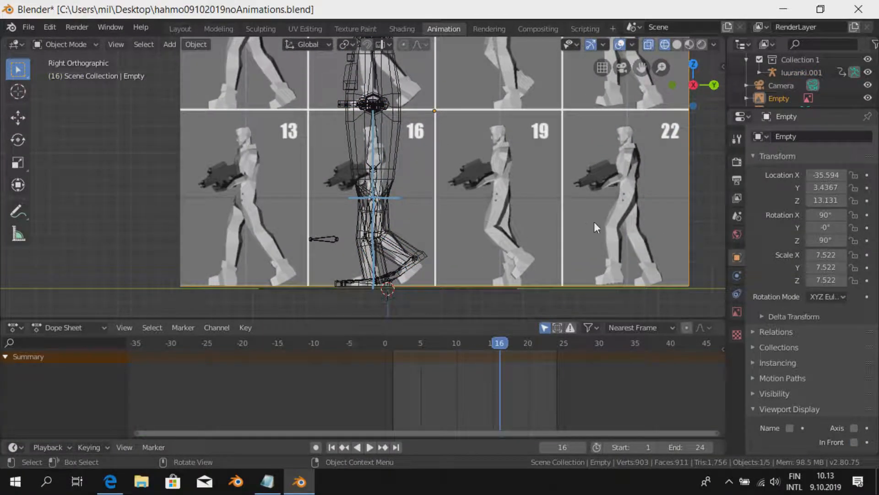
{"action": "key", "text": "space"}
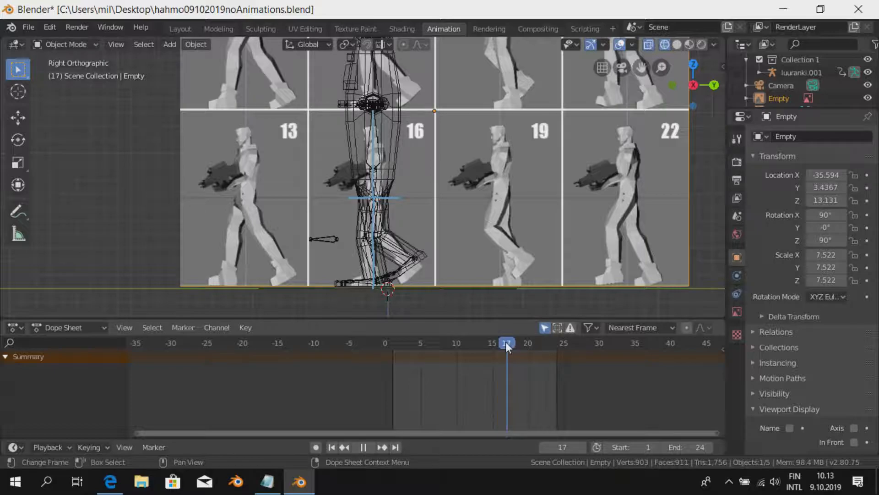
{"action": "key", "text": "space"}
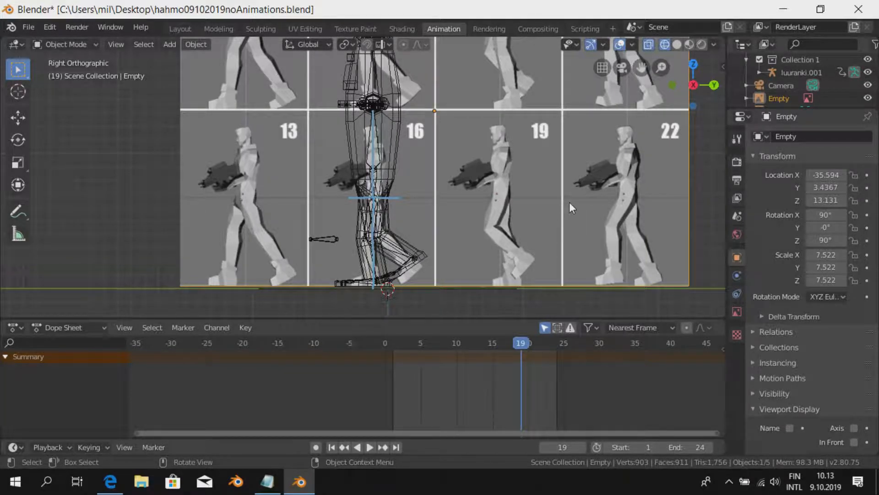
{"action": "key", "text": "g"}
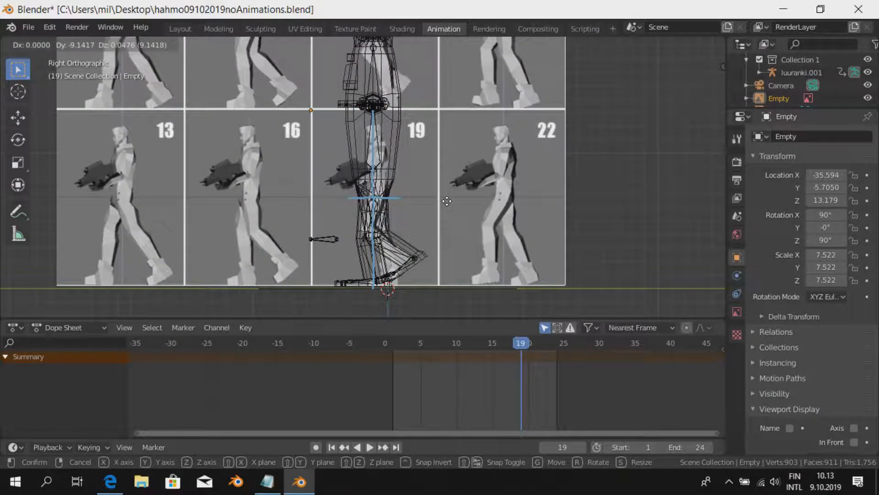
{"action": "left_click", "coordinate": [447, 201]}
{"action": "scroll", "coordinate": [448, 201], "scroll_direction": "up", "scroll_amount": 4}
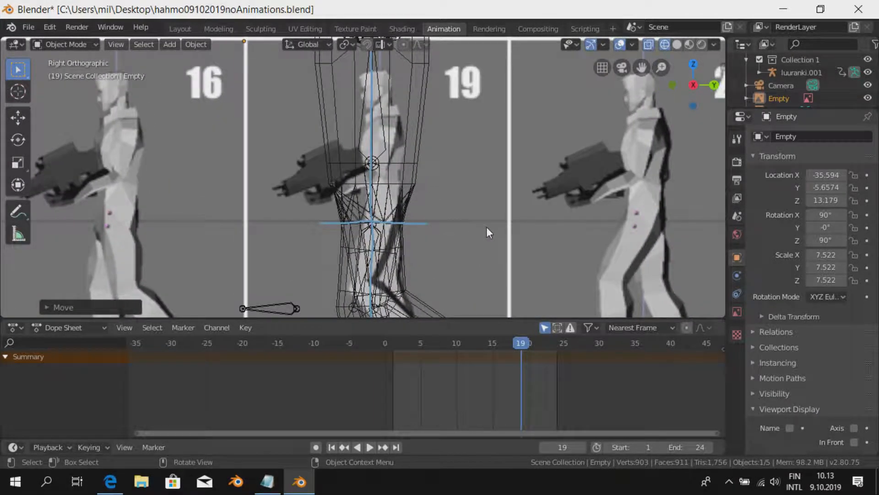
{"action": "key", "text": "g"}
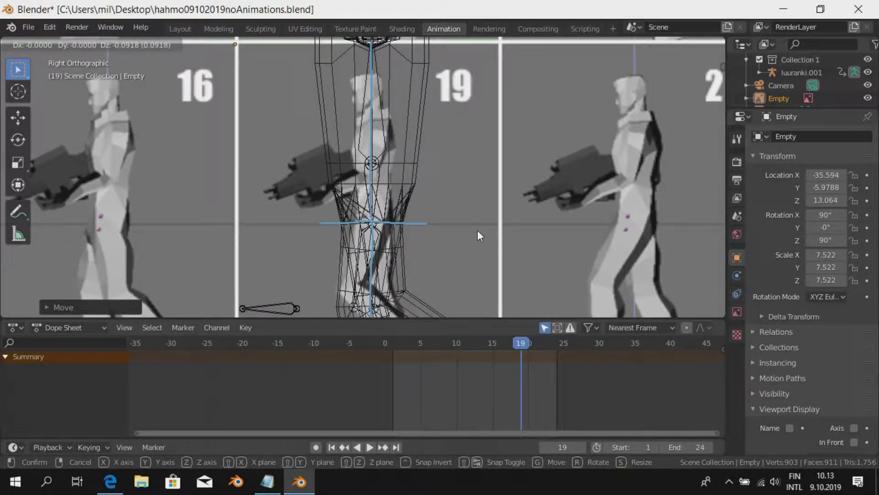
{"action": "left_click", "coordinate": [477, 231]}
- In Pose Mode, move the Lfoot bone about 1.15 forward to match pose 19's lifted foot
{"action": "middle_click_drag", "start_coordinate": [477, 231], "coordinate": [483, 127], "text": "shift"}
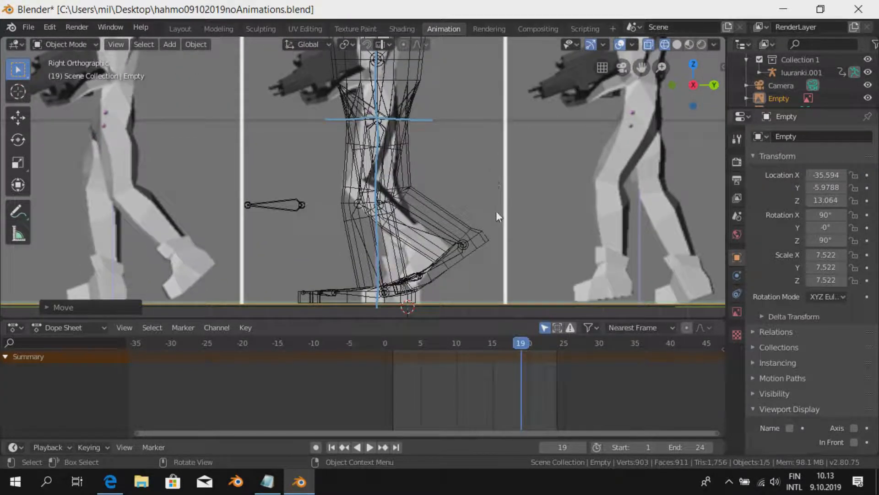
{"action": "left_click", "coordinate": [425, 257]}
{"action": "key", "text": "ctrl+Tab"}
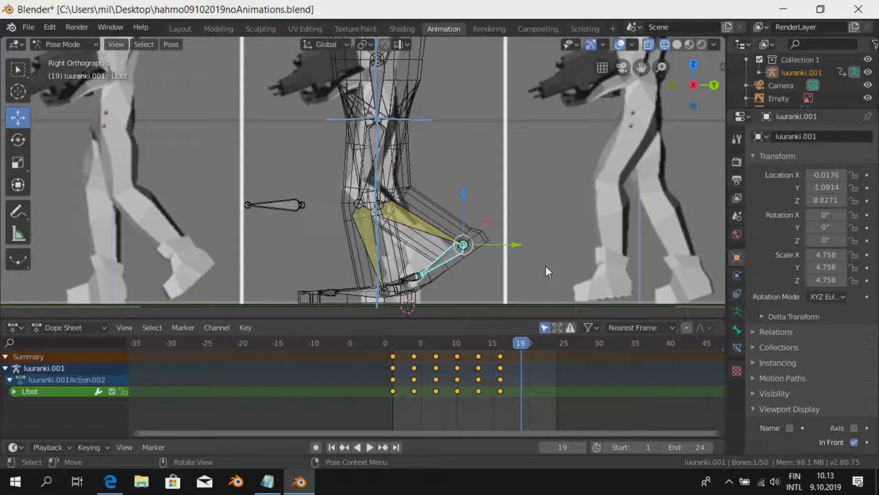
{"action": "key", "text": "g"}
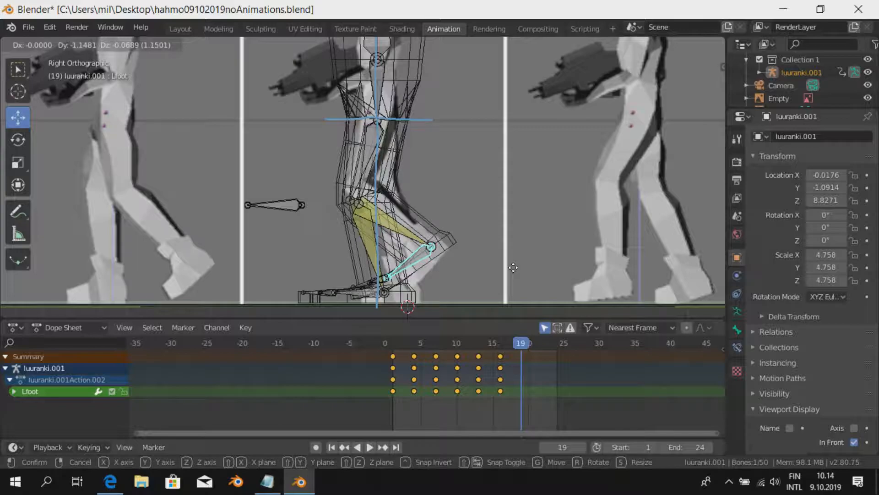
{"action": "left_click", "coordinate": [514, 269]}
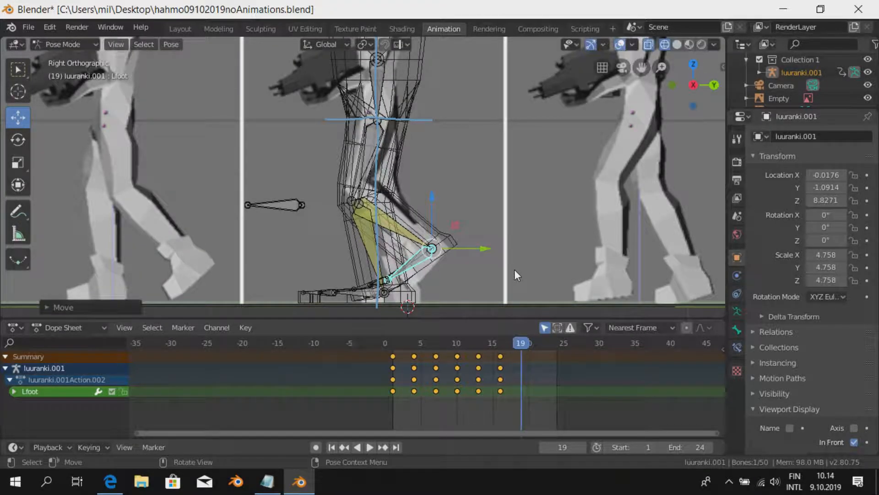
- Select the Rfoot bone and, in right orthographic view, move it about 0.85 back to pose 19's supporting foot
{"action": "middle_click_drag", "start_coordinate": [337, 245], "coordinate": [390, 293]}
{"action": "left_click", "coordinate": [387, 290]}
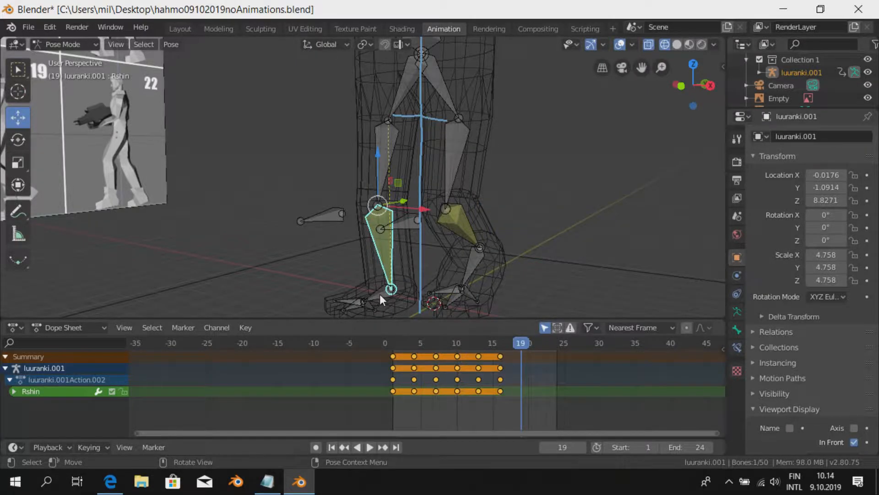
{"action": "left_click", "coordinate": [380, 294]}
{"action": "left_click", "coordinate": [375, 288]}
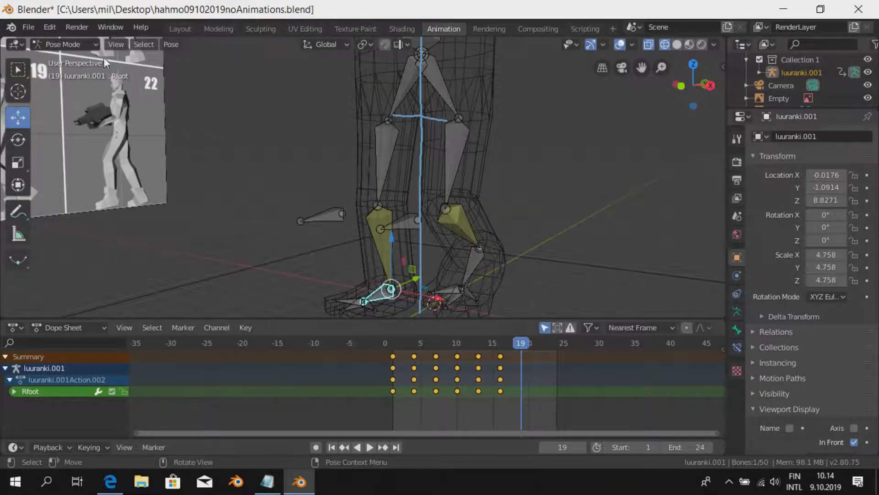
{"action": "left_click", "coordinate": [115, 44]}
{"action": "mouse_move", "coordinate": [185, 192]}
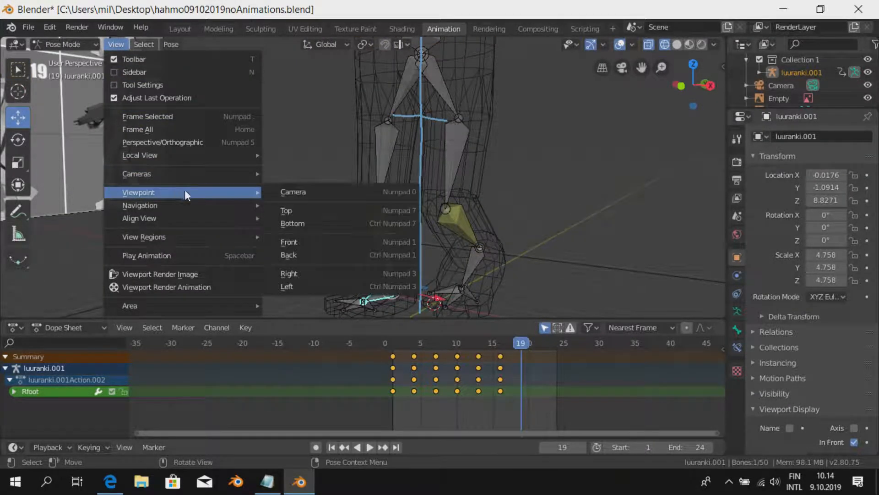
{"action": "left_click", "coordinate": [308, 272]}
{"action": "key", "text": "g"}
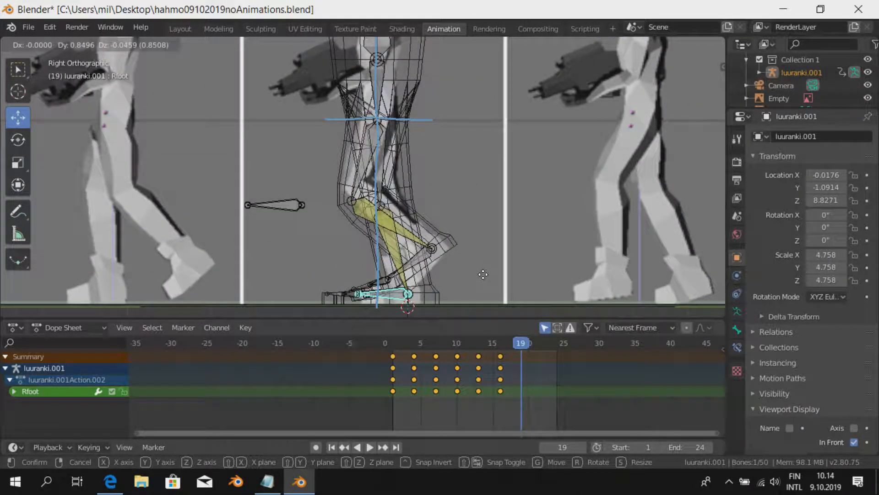
{"action": "left_click", "coordinate": [484, 276]}
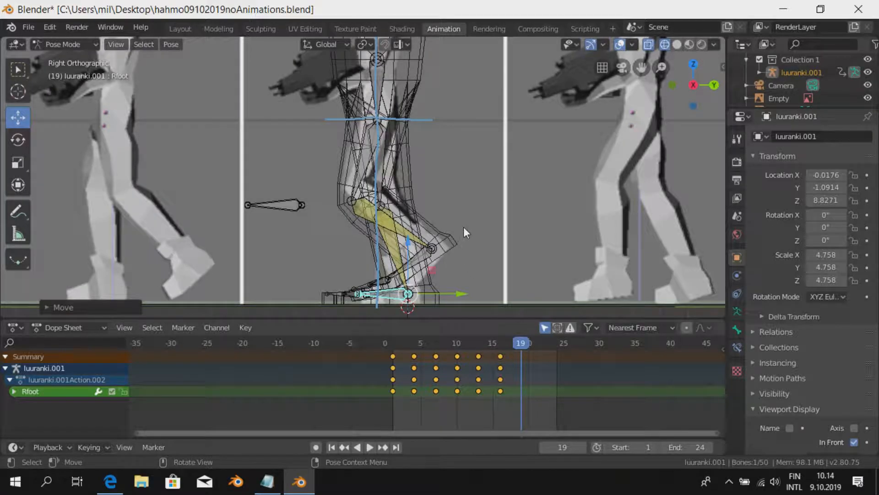
- Select all bones and insert a LocRot keyframe for pose 19 at frame 19
{"action": "key", "text": "a"}
{"action": "key", "text": "i"}
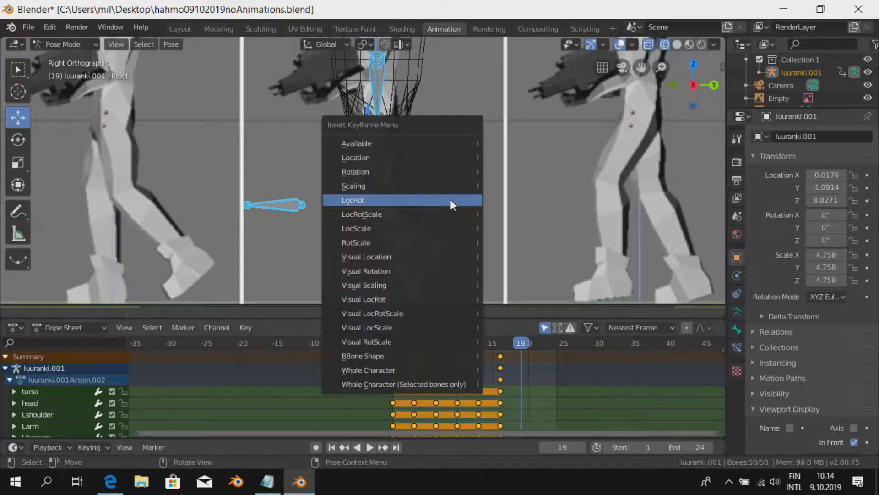
{"action": "left_click", "coordinate": [426, 200]}
- Go to frame 22 and, in Object Mode, move the reference image to about Y -15.34 and Z 13.07, aligning pose 22 with the character
{"action": "scroll", "coordinate": [428, 199], "scroll_direction": "down", "scroll_amount": 3}
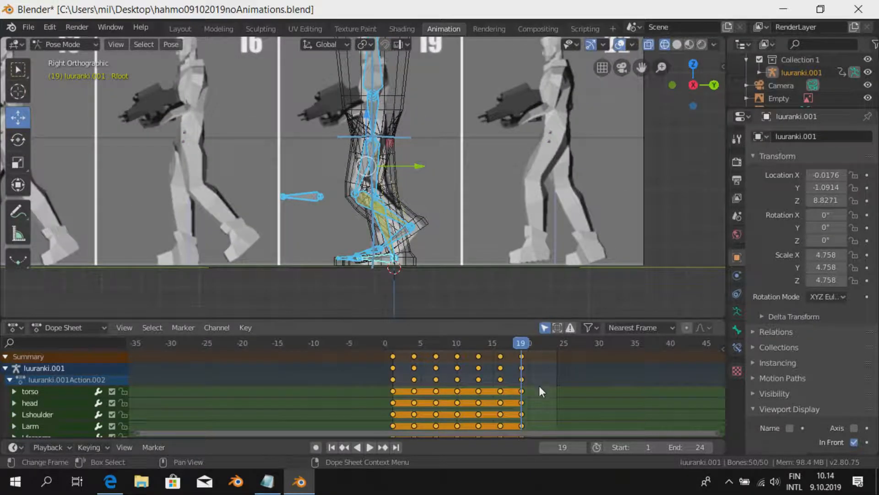
{"action": "left_click", "coordinate": [540, 343]}
{"action": "key", "text": "ctrl+Tab"}
{"action": "left_click", "coordinate": [524, 221]}
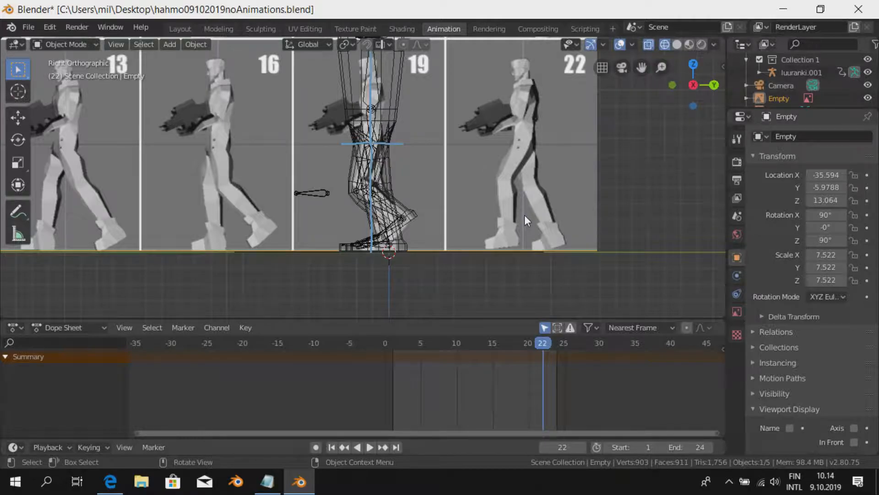
{"action": "middle_click_drag", "start_coordinate": [512, 232], "coordinate": [564, 253], "text": "shift"}
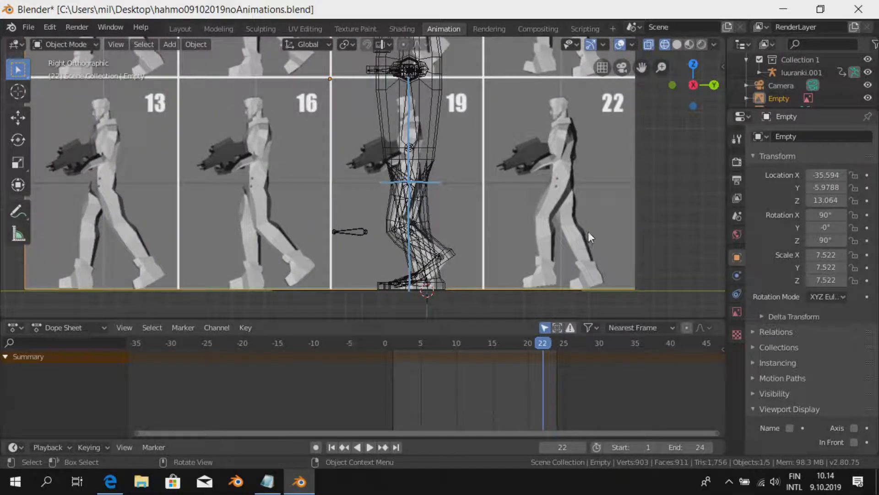
{"action": "key", "text": "g"}
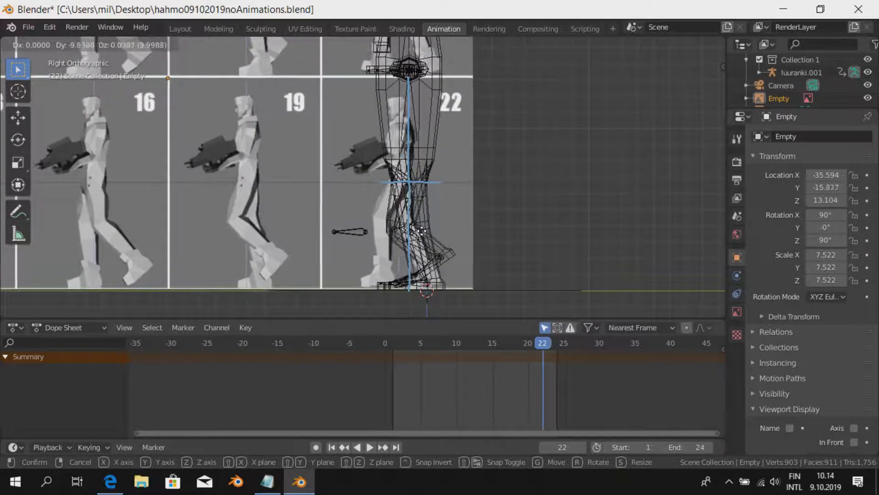
{"action": "left_click", "coordinate": [437, 236]}
{"action": "scroll", "coordinate": [444, 235], "scroll_direction": "up", "scroll_amount": 5}
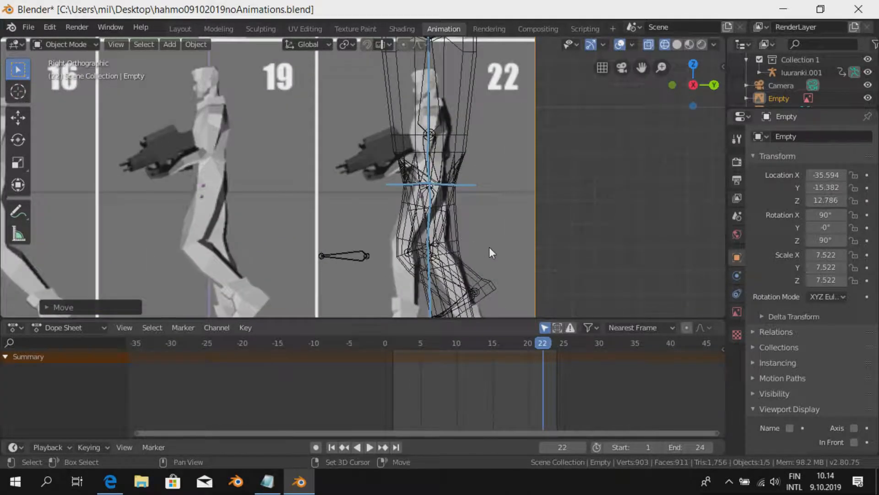
{"action": "key", "text": "g"}
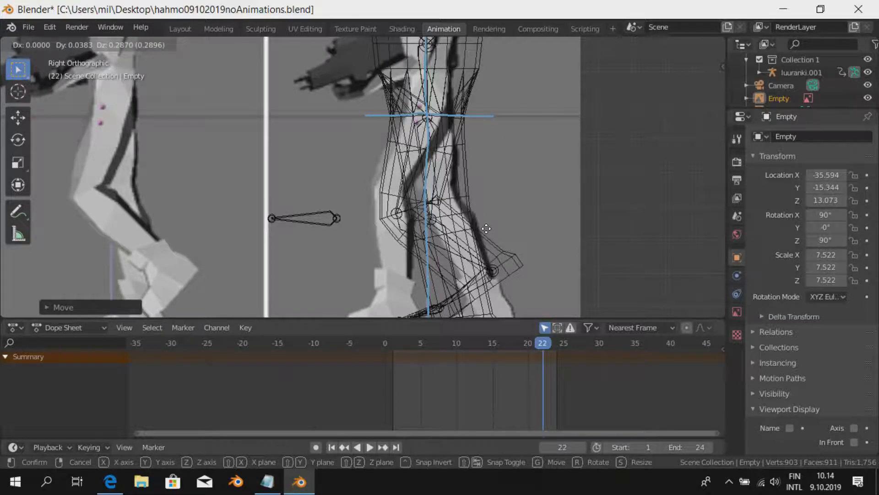
{"action": "left_click", "coordinate": [486, 231]}
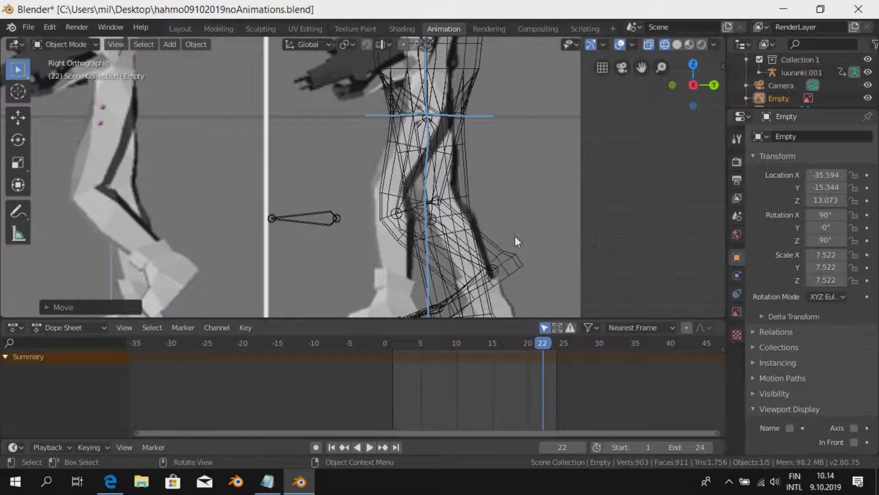
- In Pose Mode and right orthographic view, move the Lfoot bone about 2.37 forward and 0.83 down, and rotate it nearly flat for pose 22
{"action": "middle_click_drag", "start_coordinate": [516, 240], "coordinate": [483, 177], "text": "shift"}
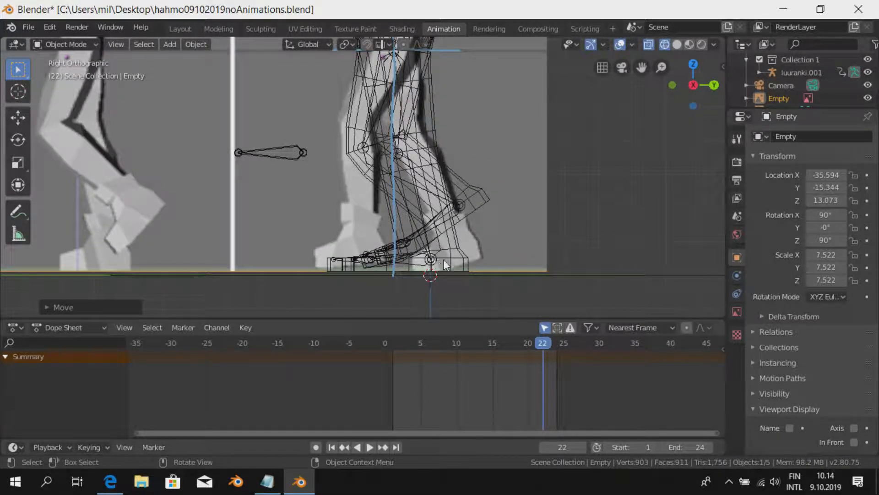
{"action": "left_click", "coordinate": [448, 215]}
{"action": "middle_click_drag", "start_coordinate": [448, 215], "coordinate": [493, 232]}
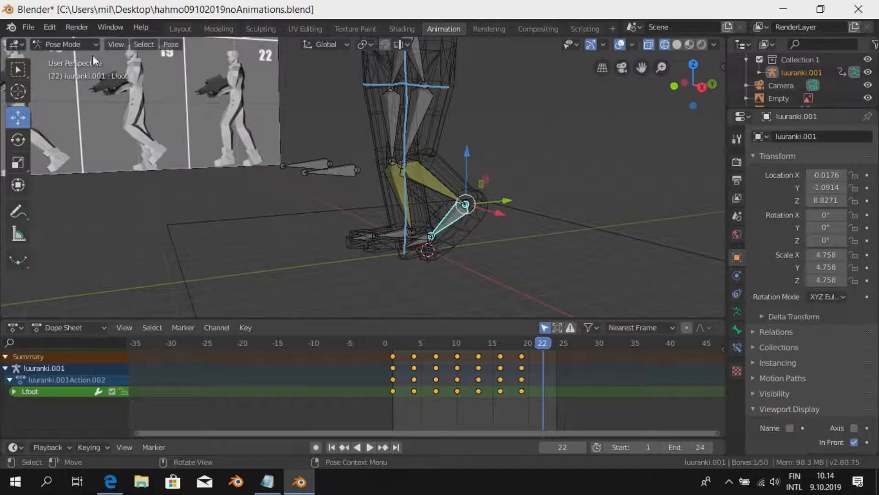
{"action": "left_click", "coordinate": [112, 44]}
{"action": "mouse_move", "coordinate": [168, 191]}
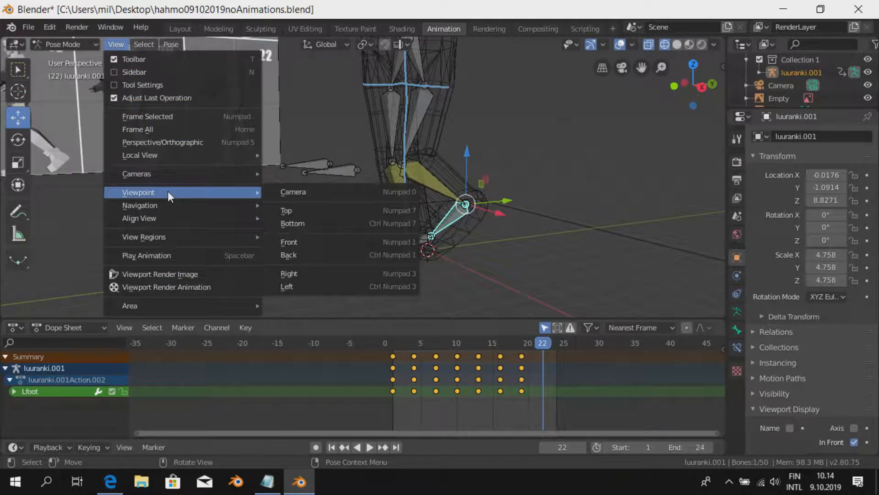
{"action": "left_click", "coordinate": [338, 273]}
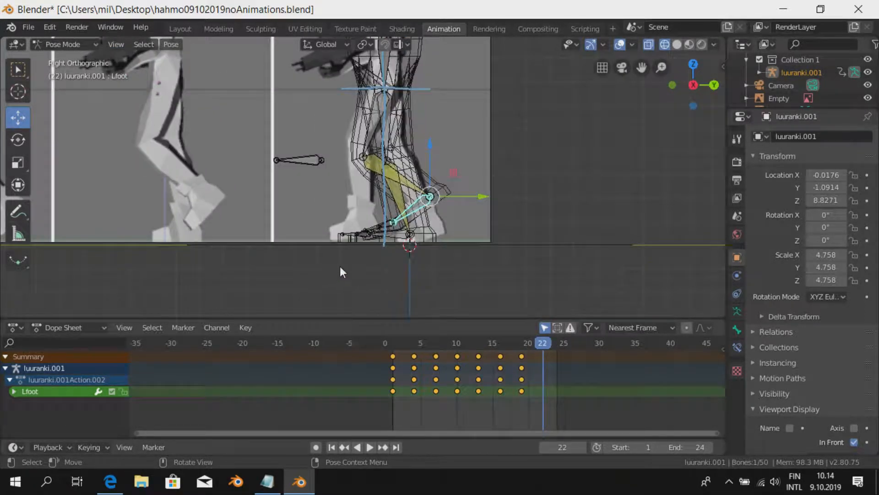
{"action": "key", "text": "g"}
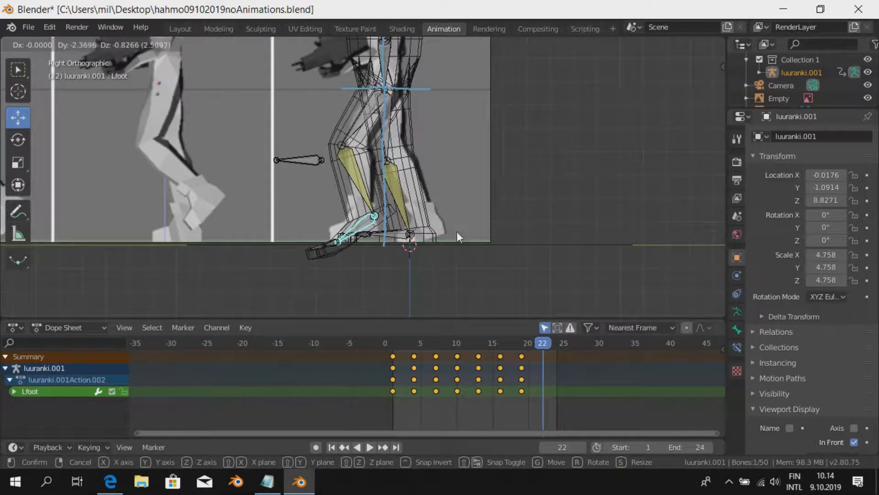
{"action": "left_click", "coordinate": [448, 220]}
{"action": "key", "text": "r"}
{"action": "left_click", "coordinate": [412, 248]}
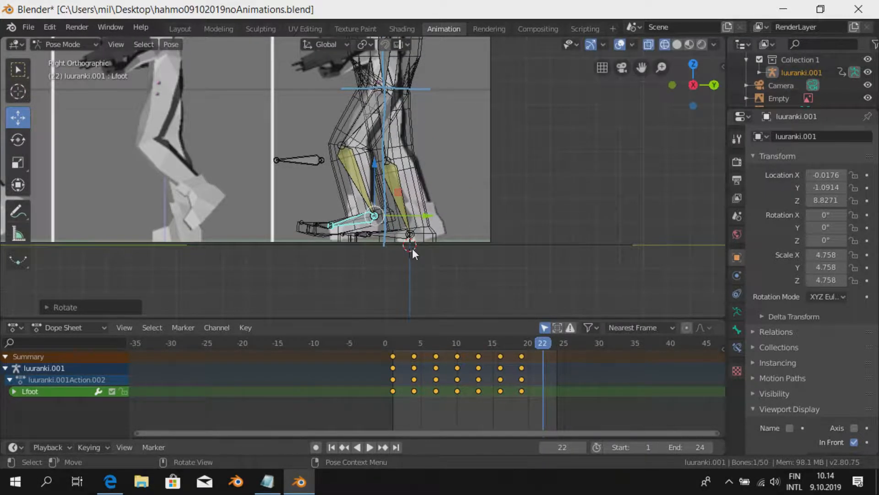
- Fine-tune the Lfoot bone by lowering it toward the ground, moving its heel slightly back and leveling its rotation to match pose 22's front foot
{"action": "scroll", "coordinate": [412, 248], "scroll_direction": "up", "scroll_amount": 2}
{"action": "middle_click_drag", "start_coordinate": [412, 248], "coordinate": [435, 243], "text": "shift"}
{"action": "key", "text": "g"}
{"action": "left_click", "coordinate": [469, 211]}
{"action": "key", "text": "r"}
{"action": "left_click", "coordinate": [466, 229]}
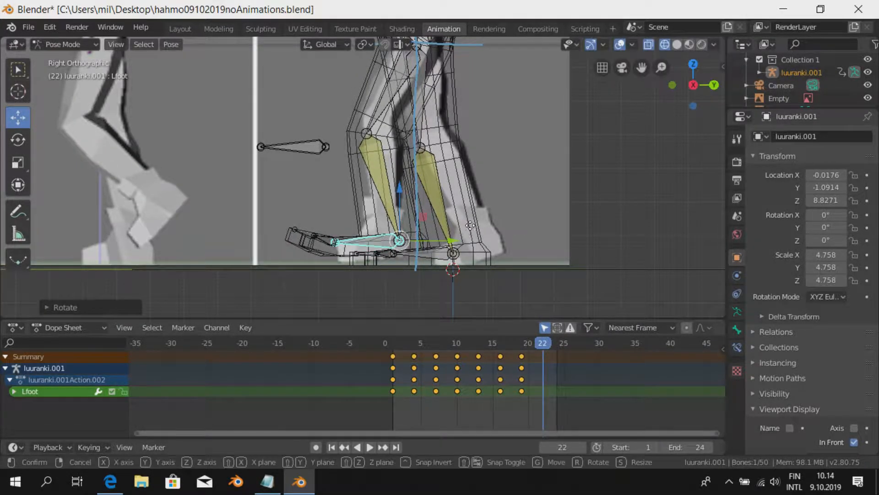
{"action": "key", "text": "g"}
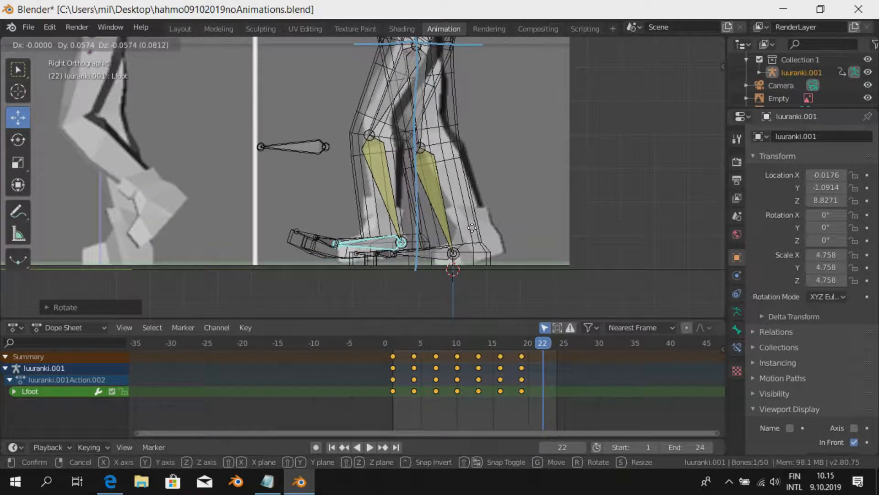
{"action": "left_click", "coordinate": [472, 230]}
- Select only the left toe bones Ltoe01, Ltoe02 and Ltoe03 and clear their rotation
{"action": "key", "text": "alt+a"}
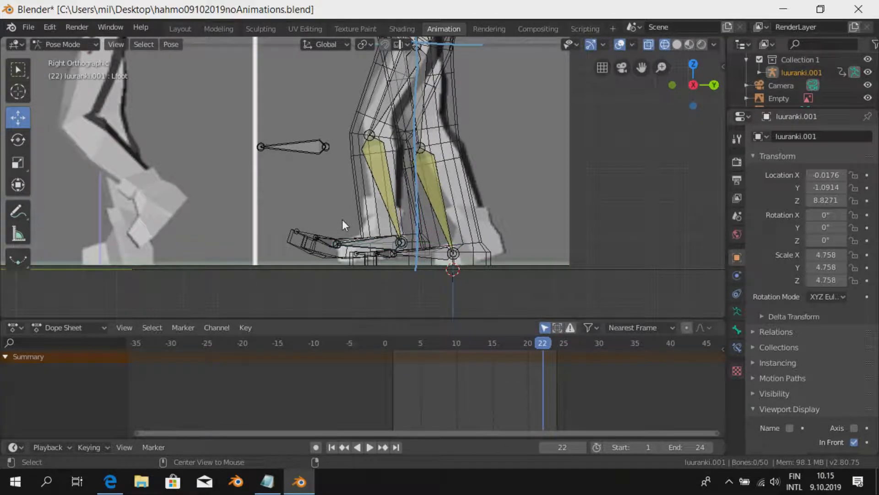
{"action": "key", "text": "b"}
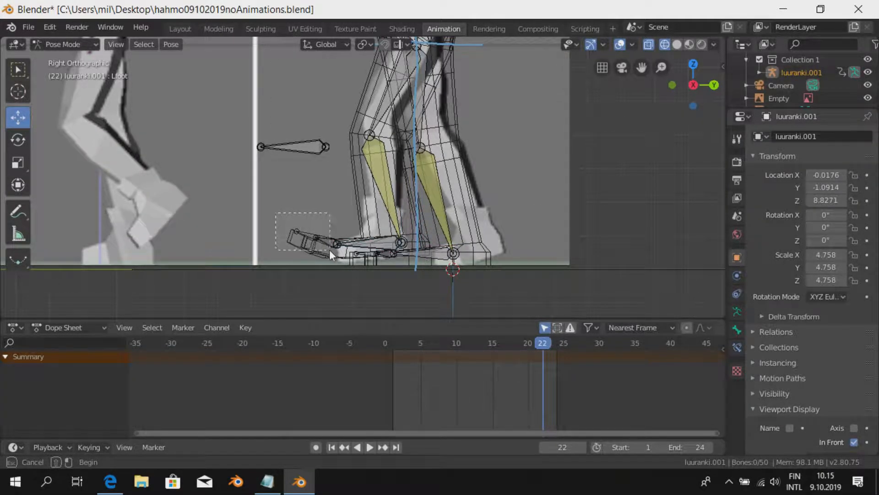
{"action": "left_click_drag", "start_coordinate": [329, 249], "coordinate": [328, 249]}
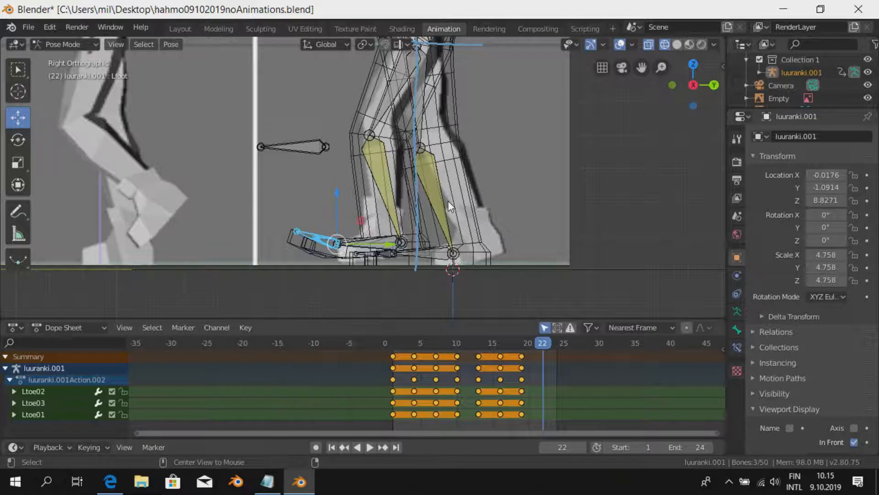
{"action": "key", "text": "alt+r"}
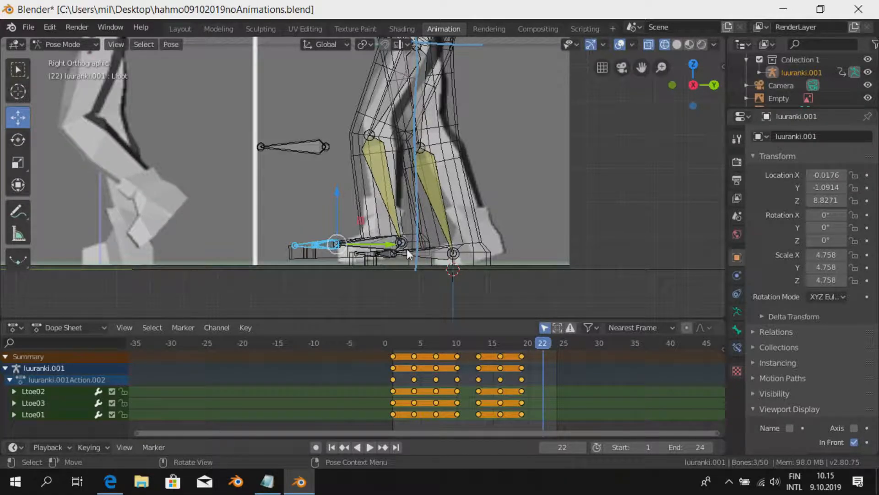
- Select the Lfoot bone and, in right orthographic view, shift it slightly forward to fine-tune pose 22's front foot
{"action": "left_click", "coordinate": [385, 235]}
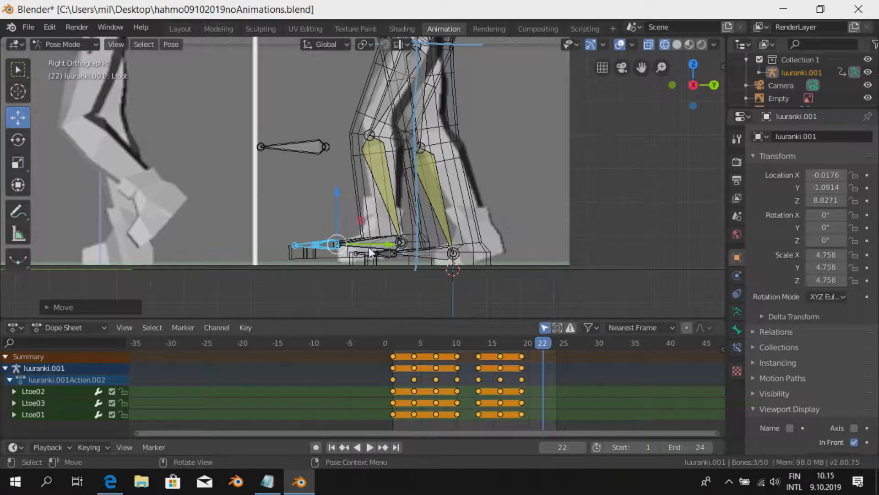
{"action": "middle_click_drag", "start_coordinate": [383, 262], "coordinate": [441, 277]}
{"action": "left_click", "coordinate": [434, 268]}
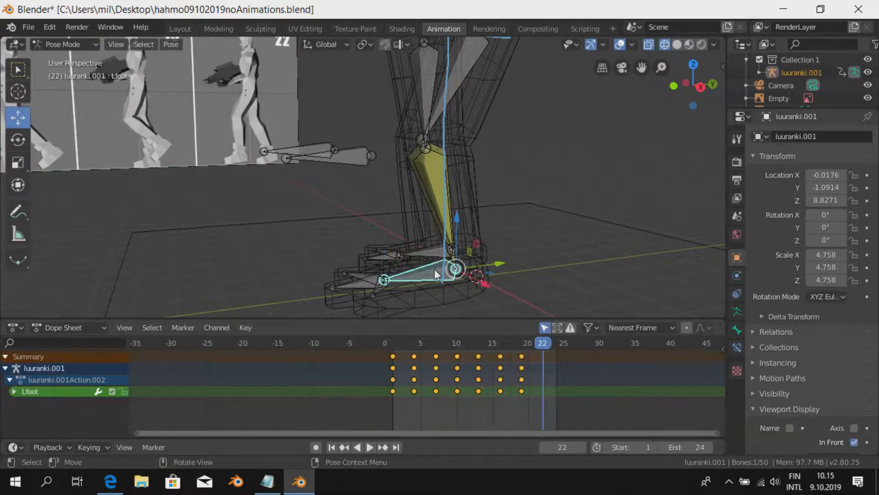
{"action": "left_click", "coordinate": [461, 271]}
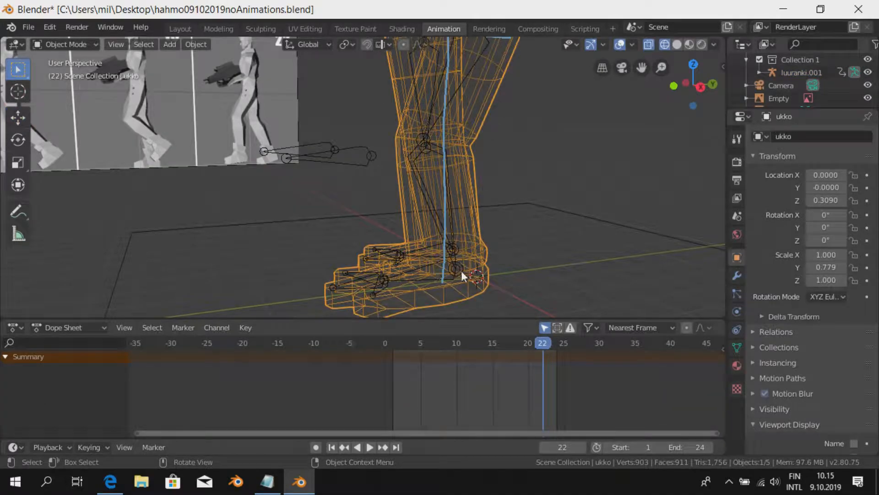
{"action": "left_click", "coordinate": [427, 268]}
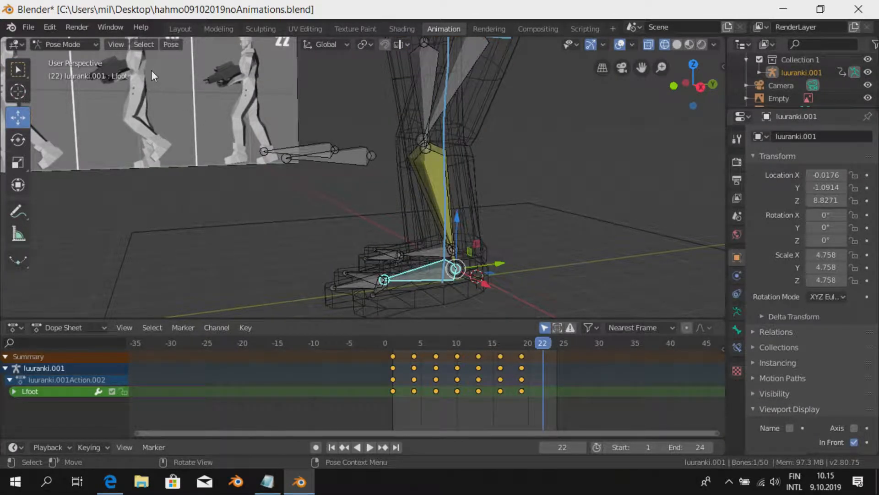
{"action": "left_click", "coordinate": [115, 42]}
{"action": "mouse_move", "coordinate": [163, 191]}
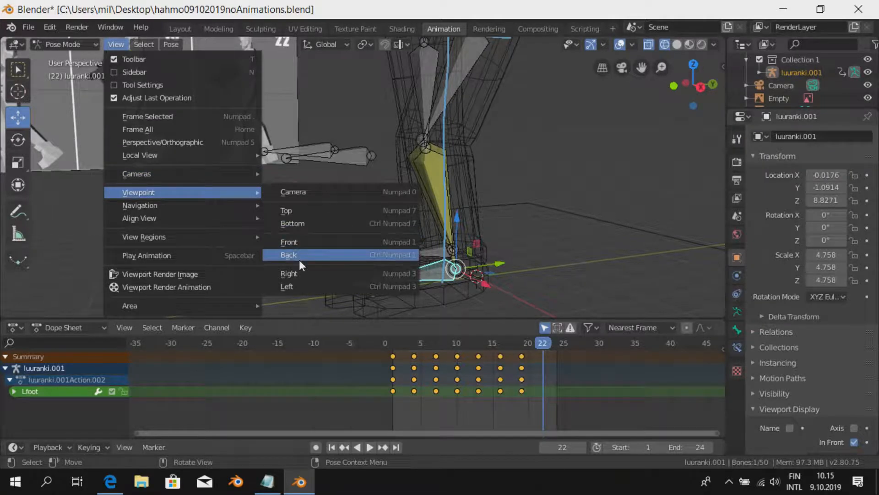
{"action": "left_click", "coordinate": [306, 273]}
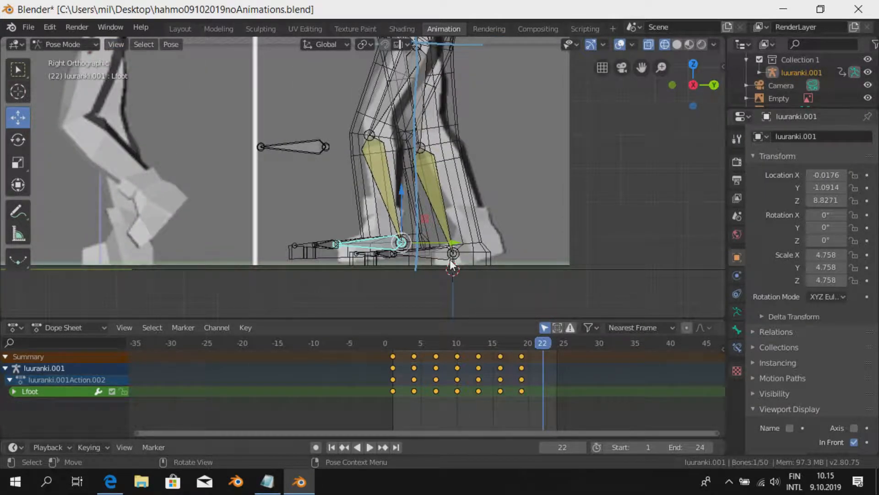
{"action": "key", "text": "g"}
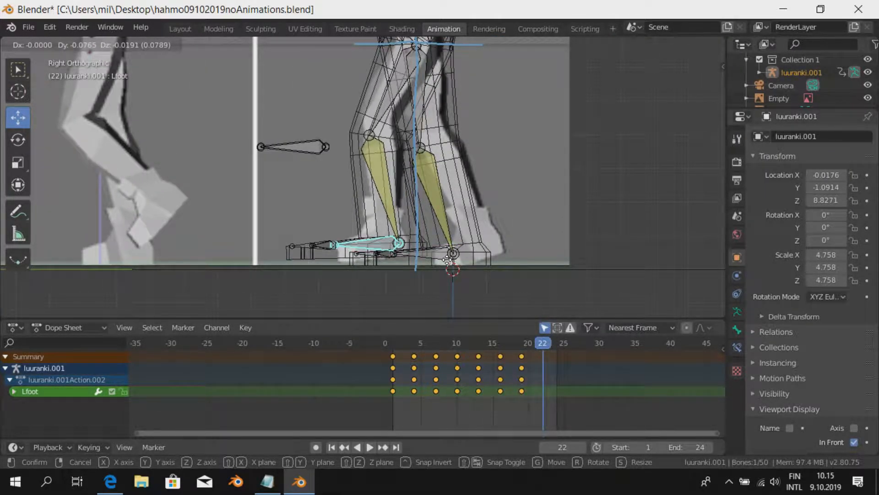
{"action": "left_click", "coordinate": [449, 263]}
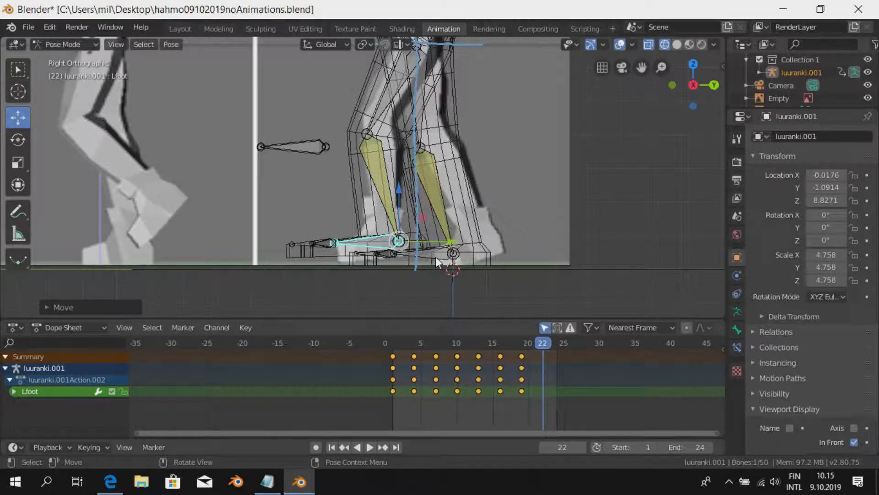
- Move the Rfoot bone about 1.1 backward and slightly up, and tilt its toes down to match pose 22's rear foot
{"action": "left_click", "coordinate": [450, 261]}
{"action": "key", "text": "g"}
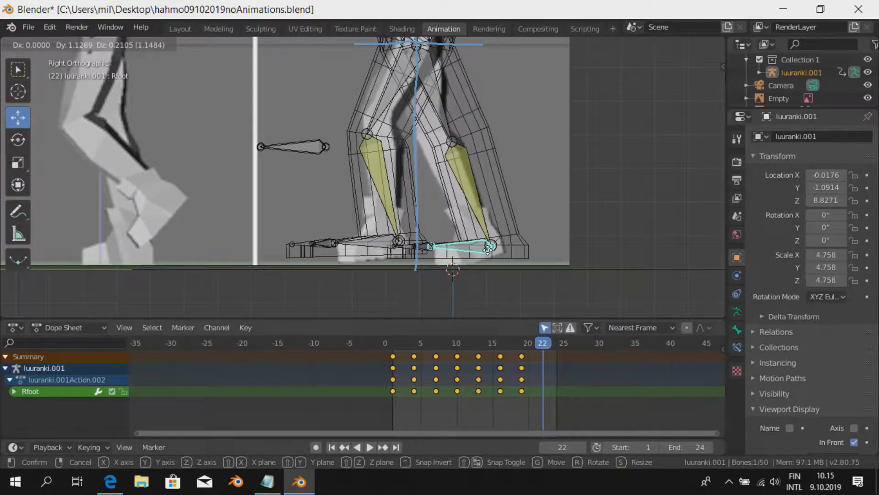
{"action": "left_click", "coordinate": [486, 251]}
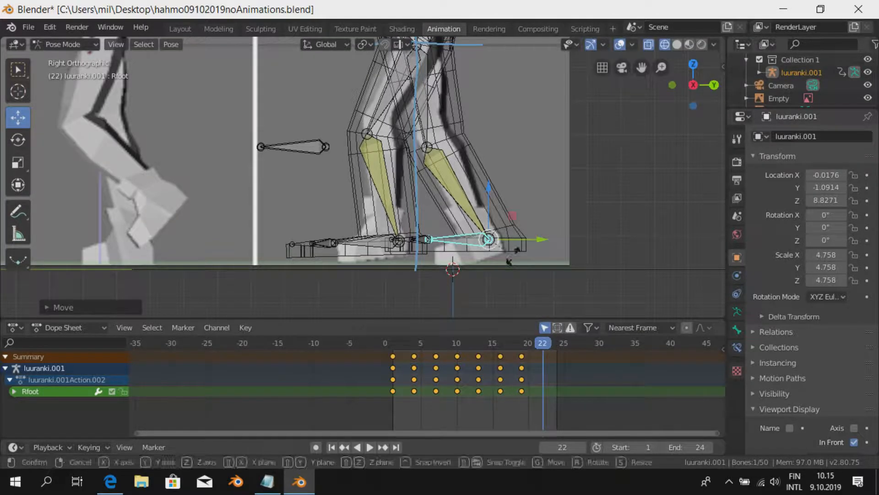
{"action": "key", "text": "r"}
{"action": "left_click", "coordinate": [515, 254]}
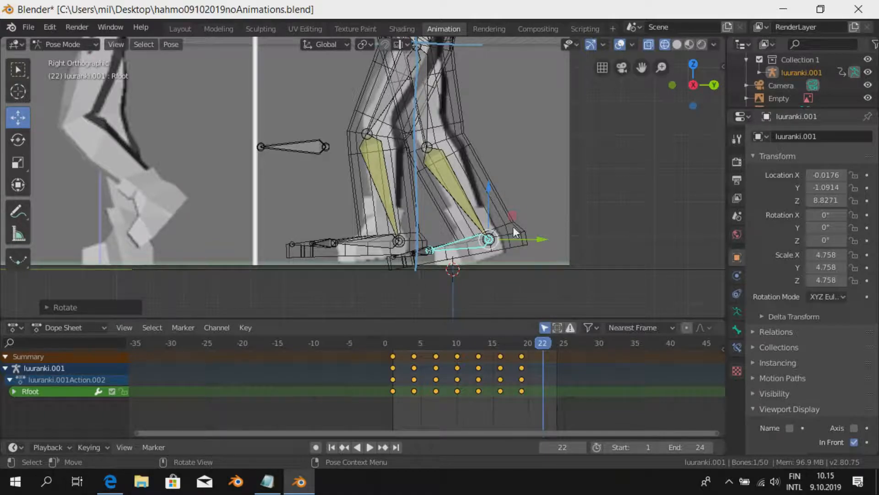
- Select all bones and insert a LocRot keyframe at frame 22
{"action": "scroll", "coordinate": [512, 226], "scroll_direction": "down", "scroll_amount": 4}
{"action": "key", "text": "a"}
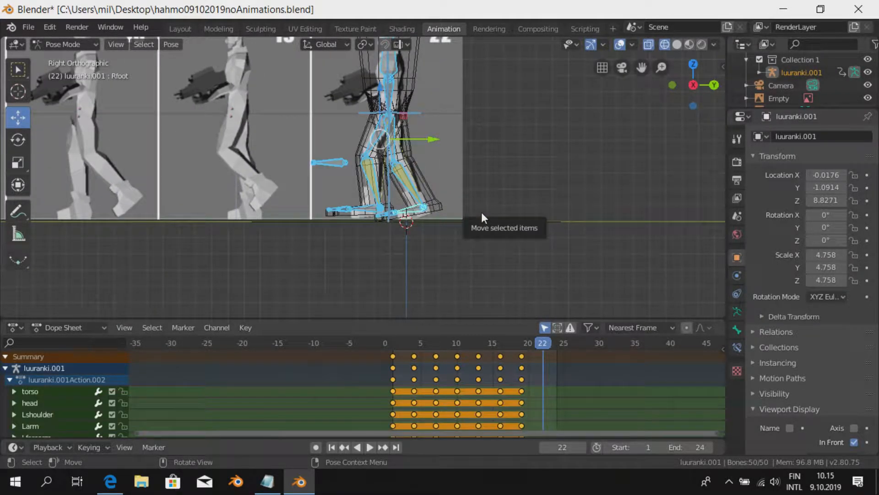
{"action": "key", "text": "i"}
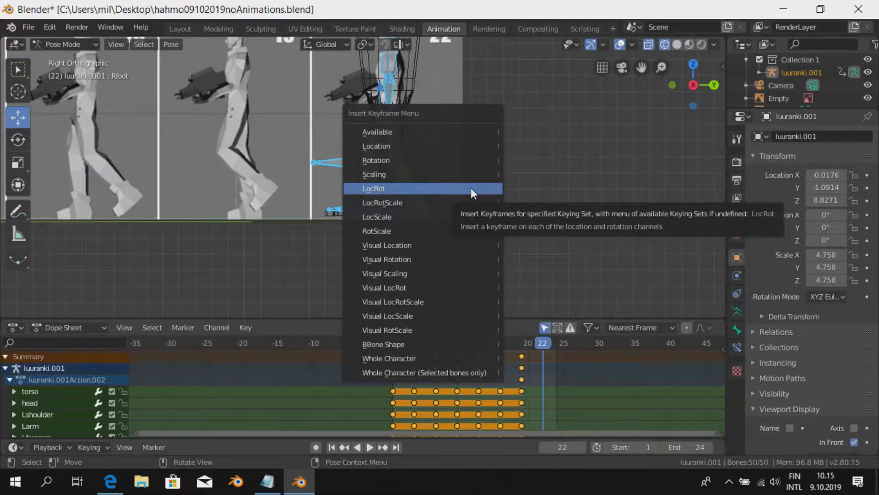
{"action": "left_click", "coordinate": [470, 188]}
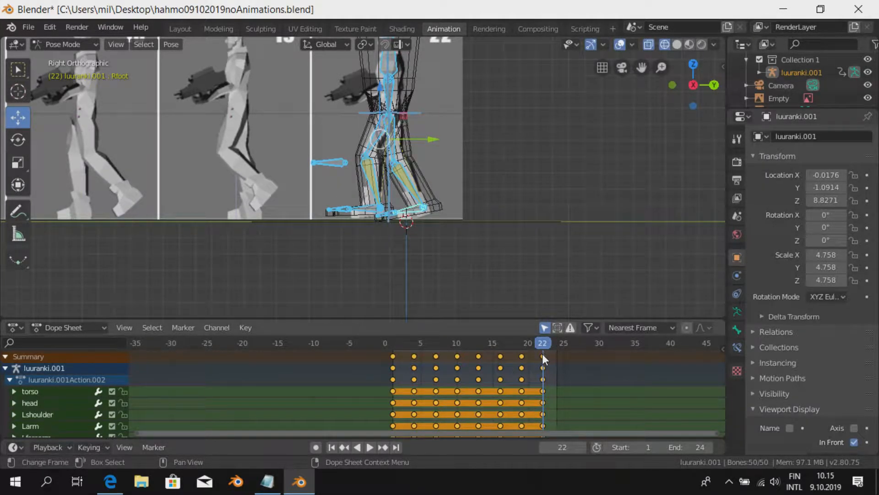
- Duplicate all the keyframes of frame 1 to frame 25 so the walk cycle loops
{"action": "left_click", "coordinate": [392, 357]}
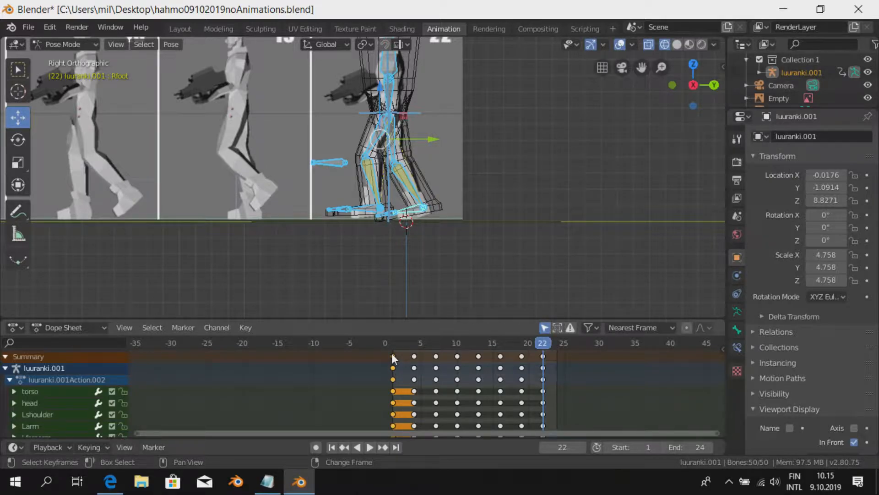
{"action": "key", "text": "g"}
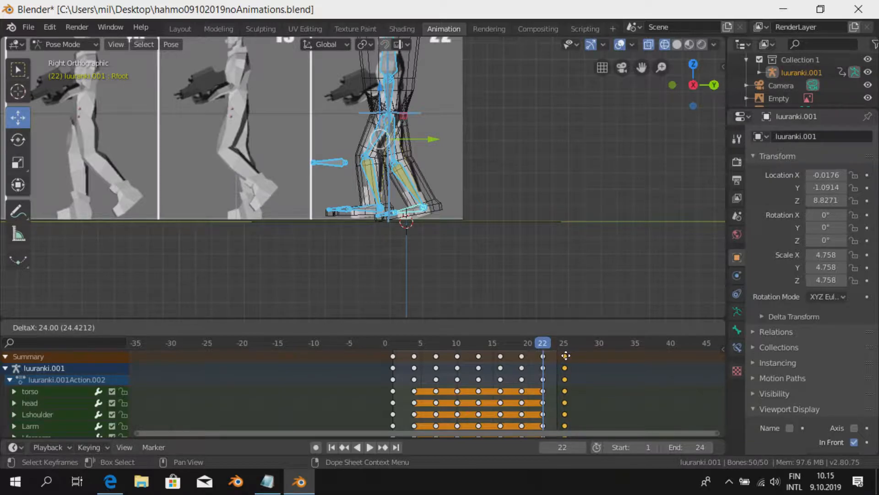
{"action": "left_click", "coordinate": [566, 355]}
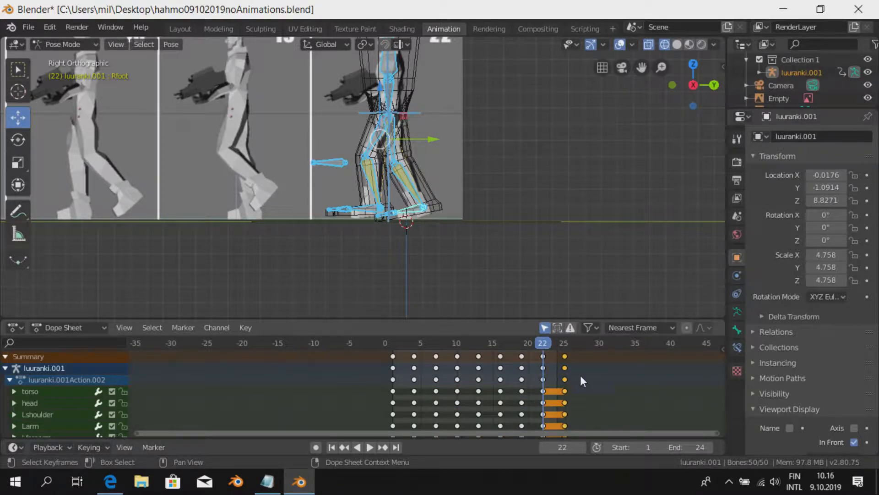
- Play the walk cycle in a perspective view of the whole character and switch the viewport to solid shading
{"action": "key", "text": "space"}
{"action": "middle_click_drag", "start_coordinate": [502, 251], "coordinate": [468, 248]}
{"action": "scroll", "coordinate": [466, 235], "scroll_direction": "up", "scroll_amount": 2}
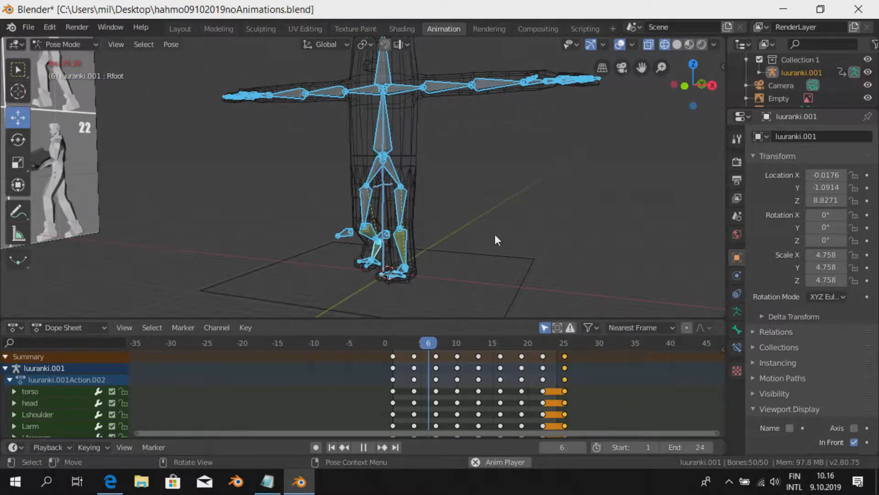
{"action": "key", "text": "shift+z"}
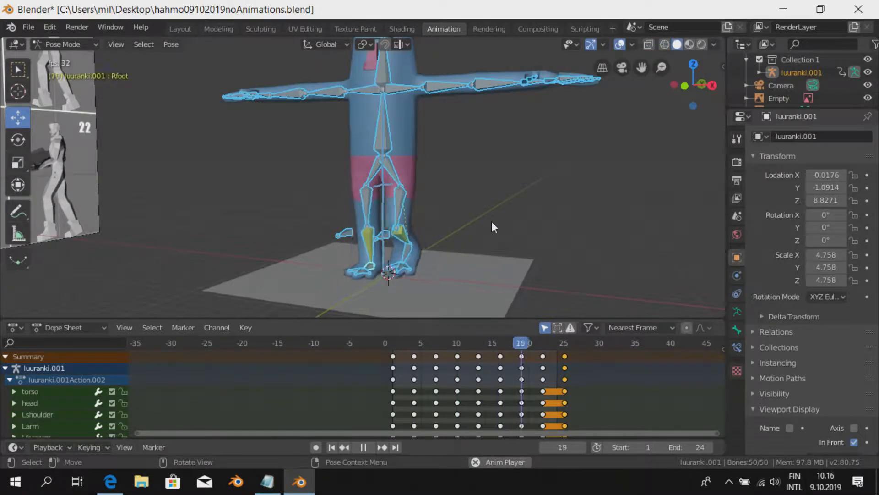
- Turn off In Front for the armature to watch the walking mesh from several angles, and turn the option back on
{"action": "left_click", "coordinate": [854, 442]}
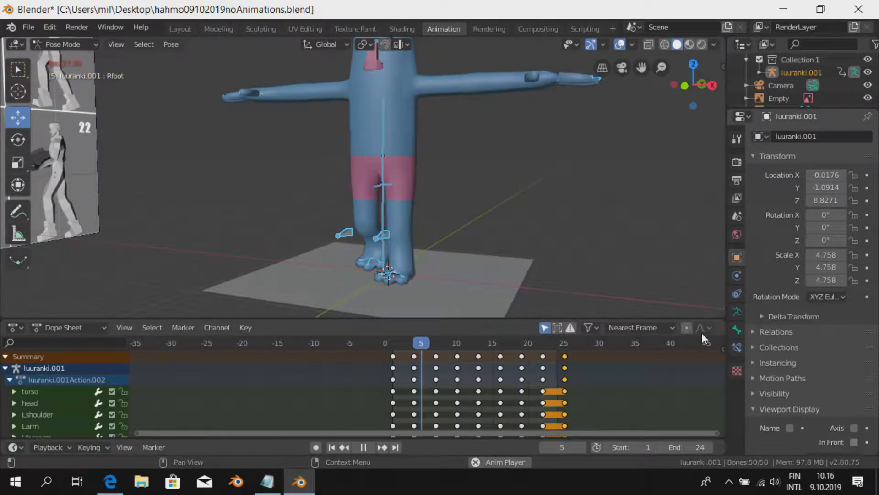
{"action": "middle_click_drag", "start_coordinate": [517, 222], "coordinate": [427, 232]}
{"action": "scroll", "coordinate": [432, 249], "scroll_direction": "down", "scroll_amount": 2}
{"action": "scroll", "coordinate": [475, 246], "scroll_direction": "up", "scroll_amount": 4}
{"action": "left_click", "coordinate": [853, 442]}
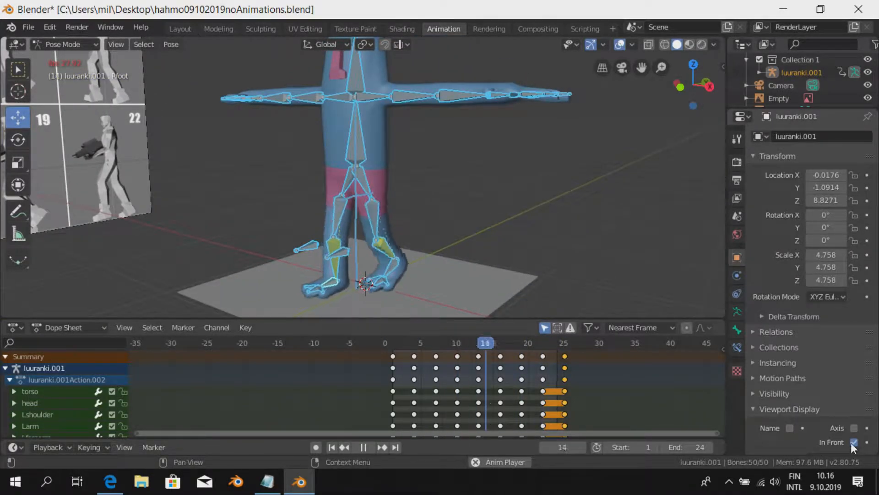
- Watch the leg and foot motion from several angles, stop playback at frame 12 and examine that pose from the front
{"action": "mouse_move", "coordinate": [449, 197]}
{"action": "middle_mouse_down"}
{"action": "mouse_move", "coordinate": [451, 210]}
{"action": "mouse_move", "coordinate": [452, 187]}
{"action": "middle_mouse_up"}
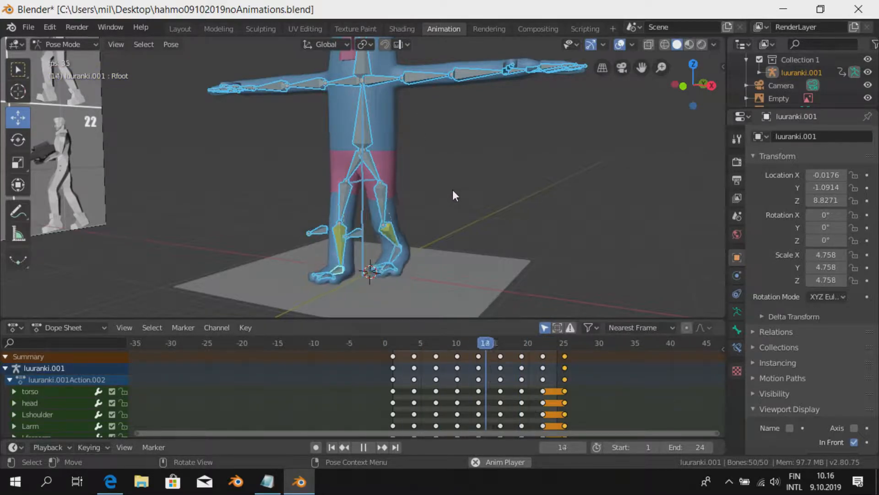
{"action": "middle_click_drag", "start_coordinate": [402, 210], "coordinate": [426, 196]}
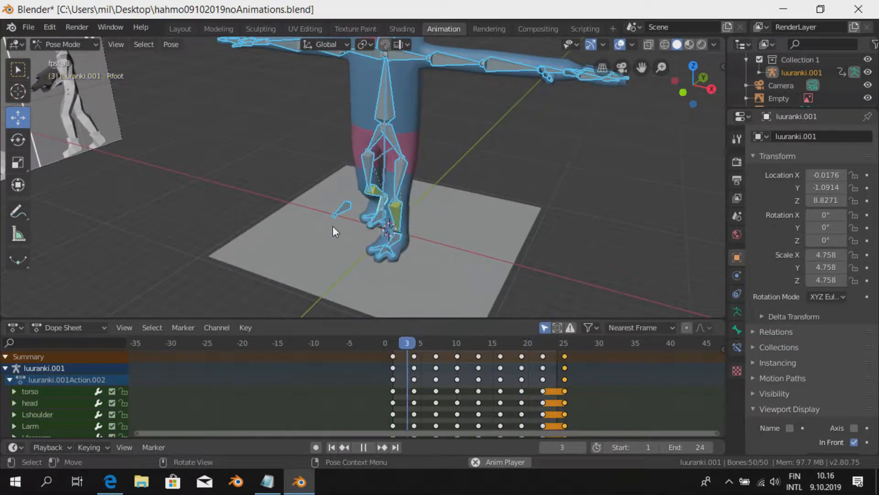
{"action": "middle_click_drag", "start_coordinate": [376, 215], "coordinate": [410, 226]}
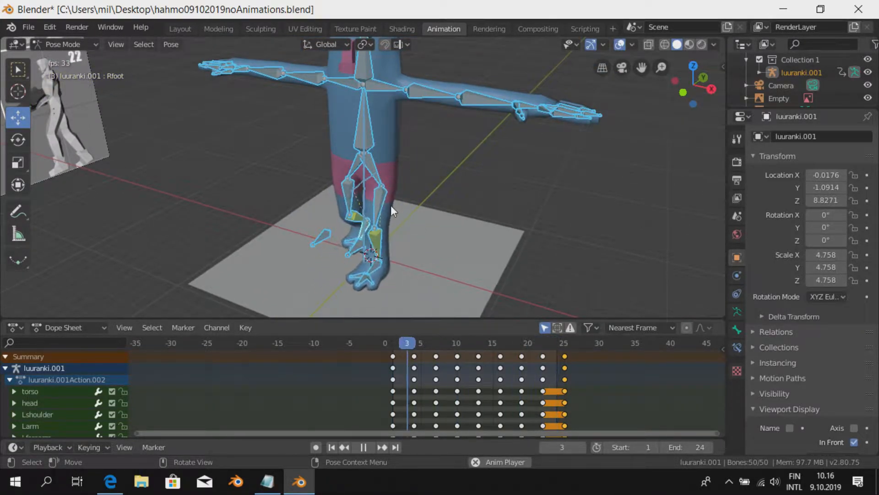
{"action": "key", "text": "space"}
{"action": "left_click_drag", "start_coordinate": [492, 342], "coordinate": [475, 357]}
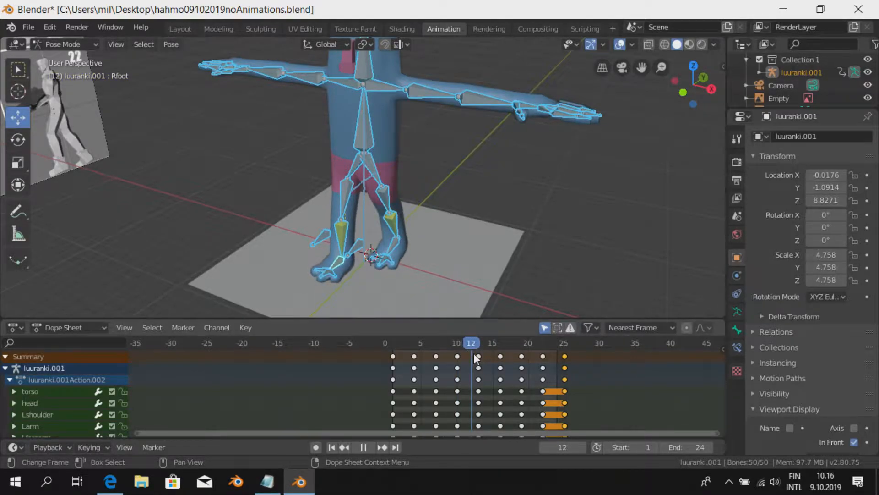
{"action": "left_click", "coordinate": [339, 256]}
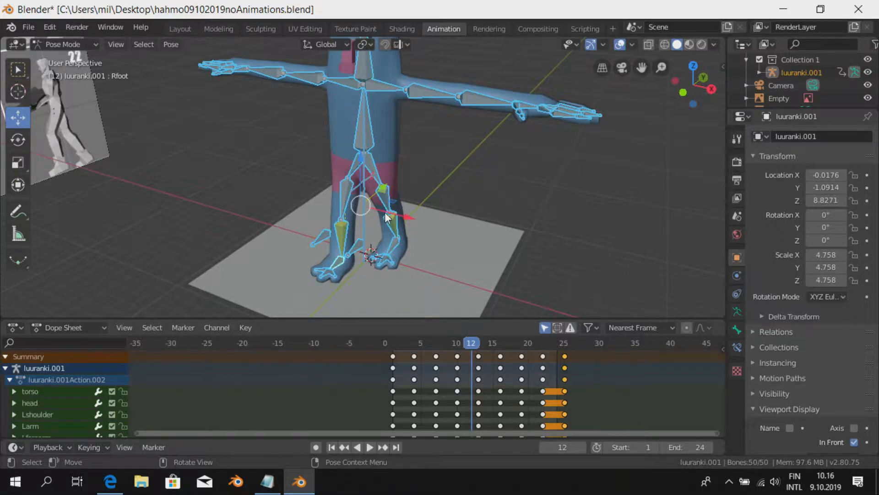
{"action": "middle_click_drag", "start_coordinate": [367, 265], "coordinate": [429, 250]}
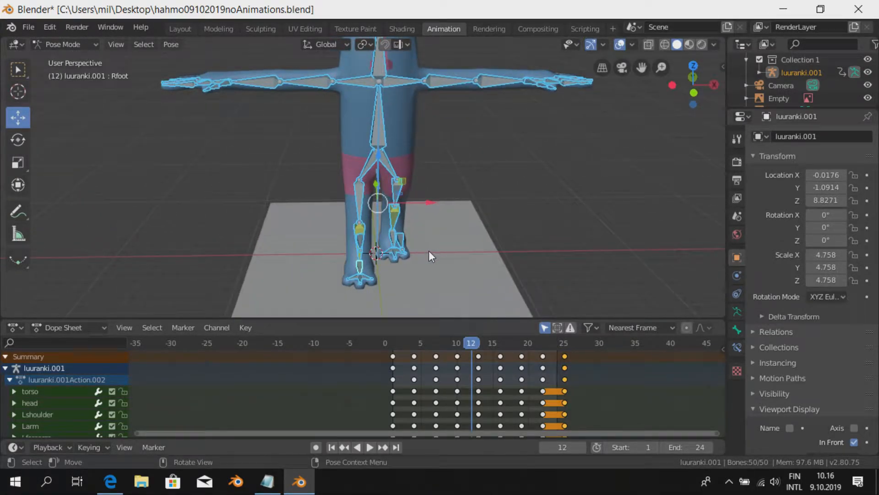
- Switch to the Edge browser to check the walk cycle reference page's poses and striking pose notes, and return to Blender
{"action": "left_click", "coordinate": [111, 480]}
{"action": "scroll", "coordinate": [259, 321], "scroll_direction": "down", "scroll_amount": 1}
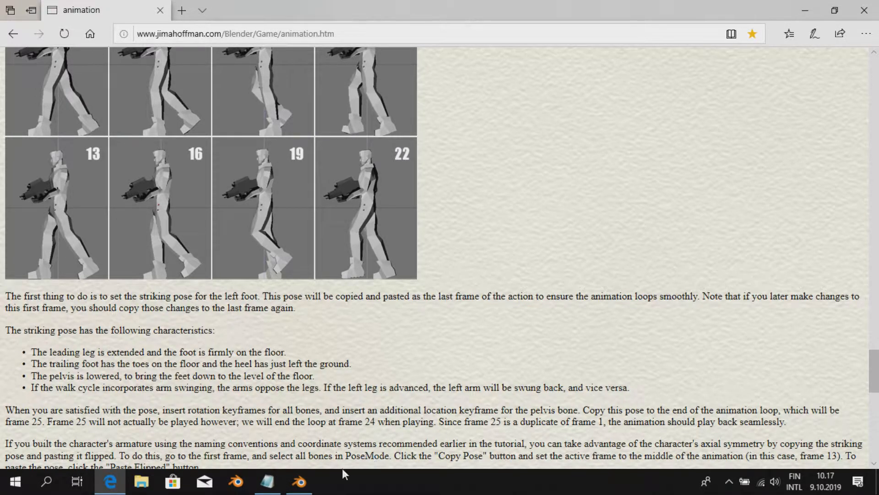
{"action": "left_click", "coordinate": [300, 481]}
- Examine the whole character beside the reference poses, play the walk cycle again and stop it at frame 8
{"action": "middle_click_drag", "start_coordinate": [510, 233], "coordinate": [447, 232]}
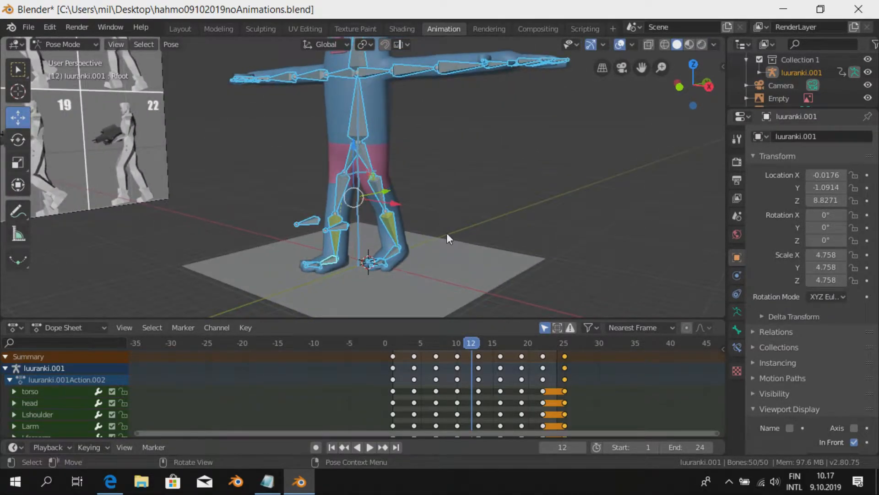
{"action": "middle_click_drag", "start_coordinate": [427, 192], "coordinate": [372, 138]}
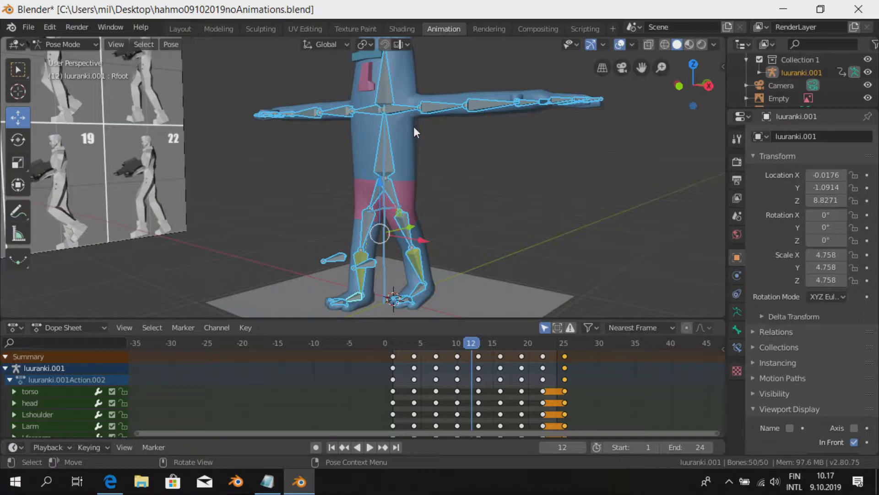
{"action": "middle_click_drag", "start_coordinate": [400, 109], "coordinate": [404, 174]}
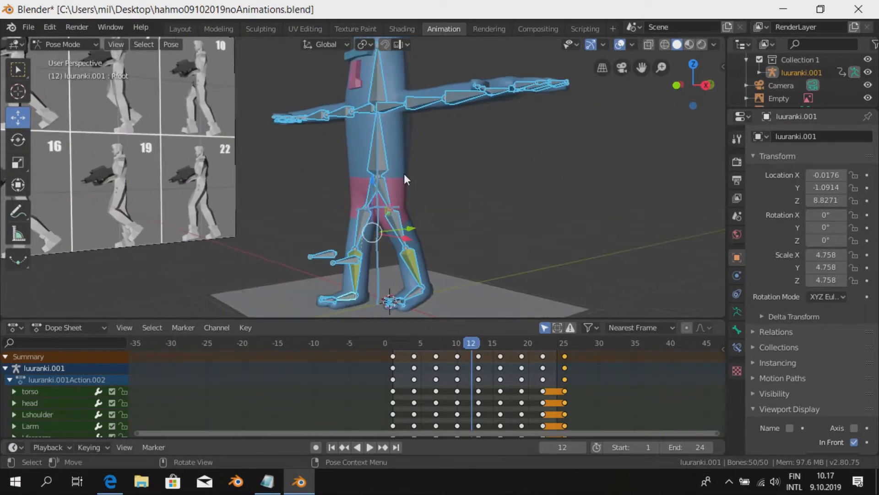
{"action": "scroll", "coordinate": [408, 206], "scroll_direction": "down", "scroll_amount": 2}
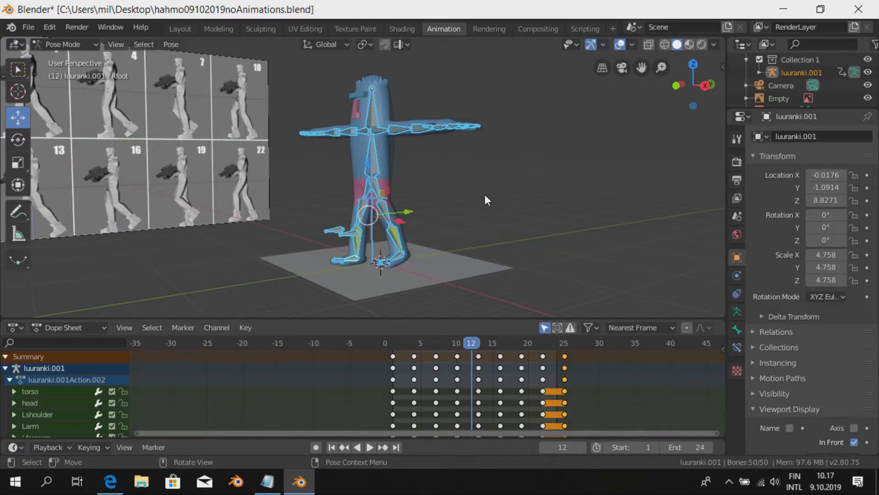
{"action": "key", "text": "space"}
{"action": "middle_click_drag", "start_coordinate": [467, 204], "coordinate": [456, 227]}
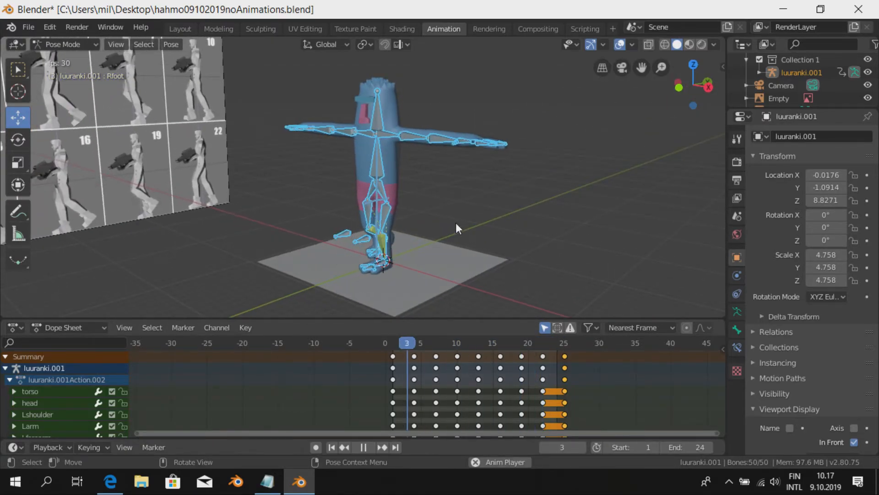
{"action": "key", "text": "space"}
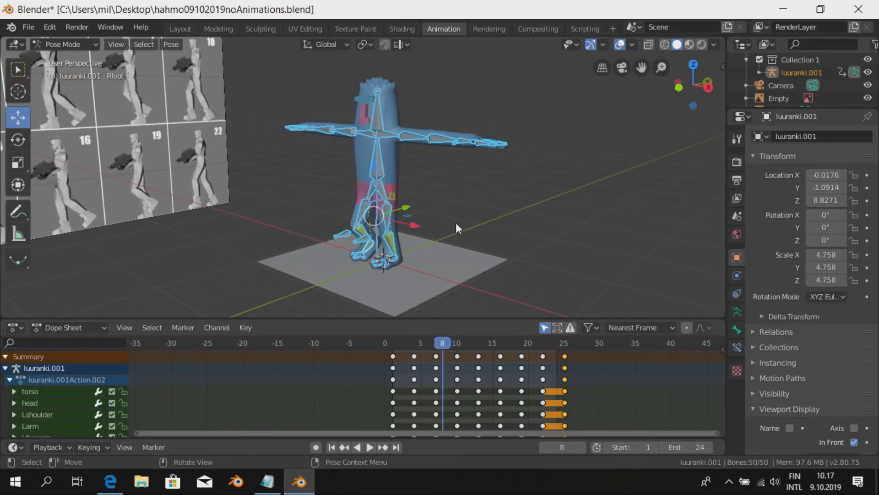